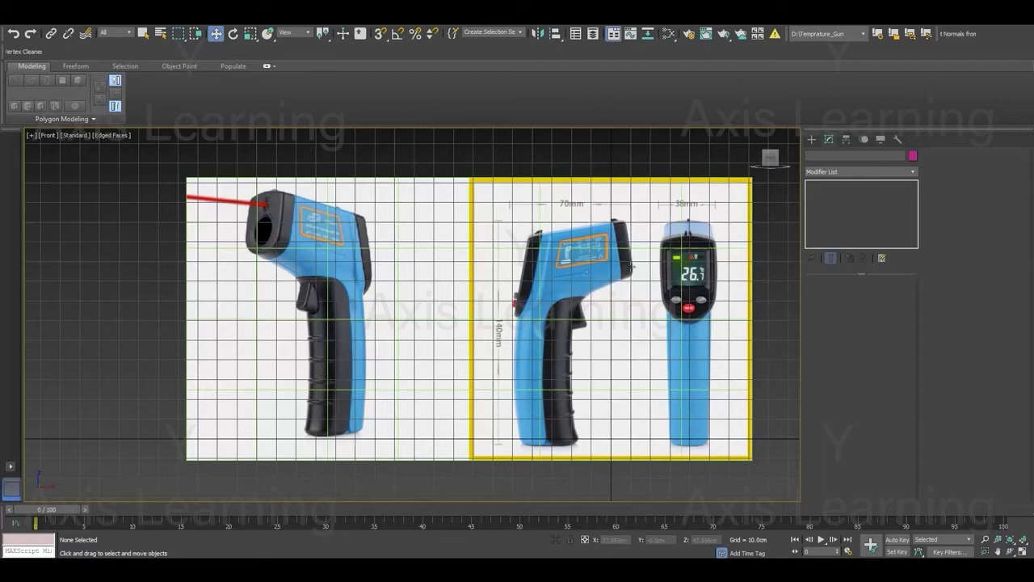
Draw a square AutoGrid plane over the gun's upper body in the Front view.
{"action": "scroll", "coordinate": [631, 266], "scroll_direction": "up", "scroll_amount": 3}
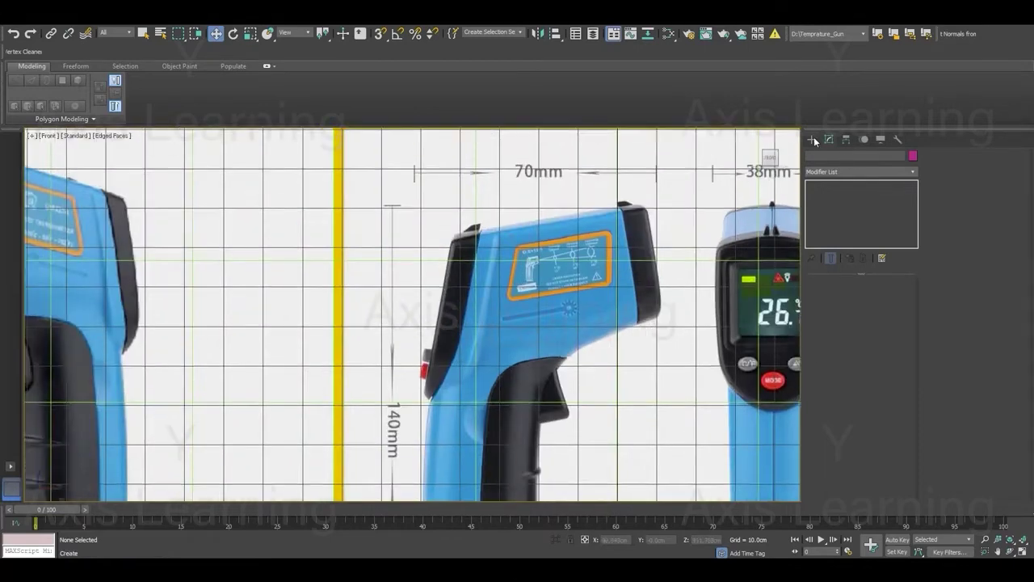
{"action": "left_click", "coordinate": [811, 139]}
{"action": "left_click", "coordinate": [880, 249]}
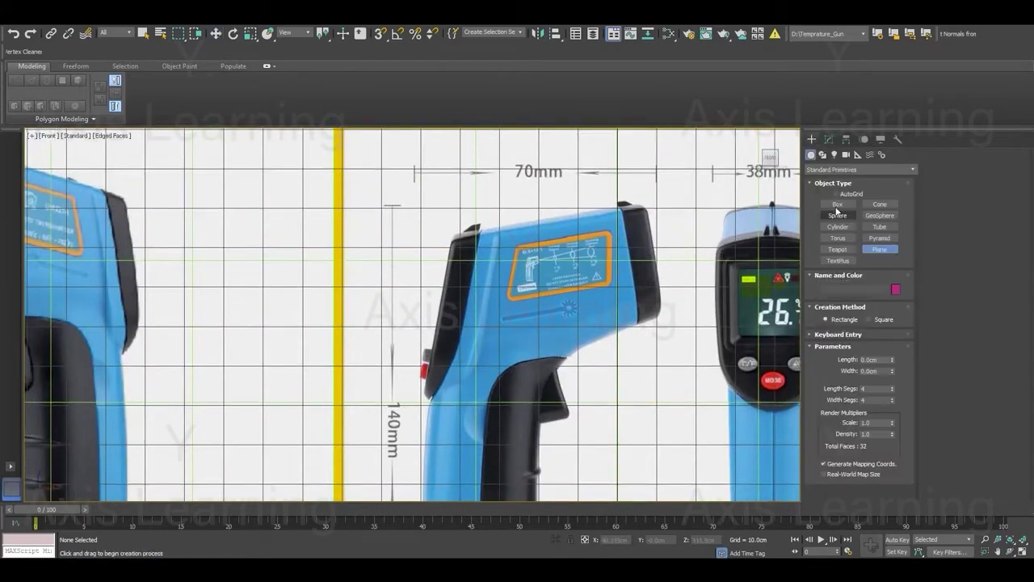
{"action": "left_click", "coordinate": [837, 194]}
{"action": "middle_click_drag", "start_coordinate": [616, 263], "coordinate": [593, 266]}
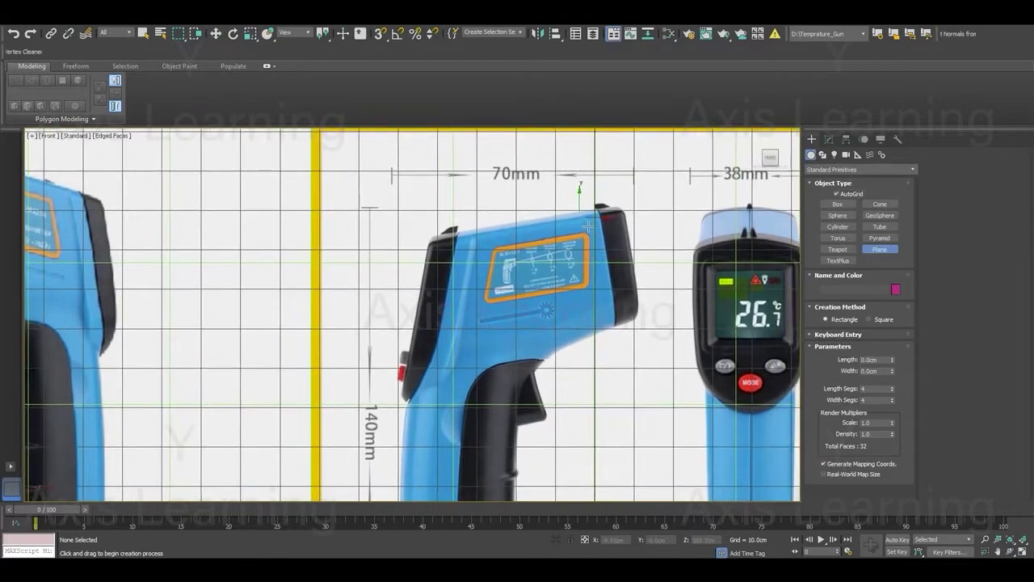
{"action": "left_click_drag", "start_coordinate": [508, 146], "coordinate": [658, 299]}
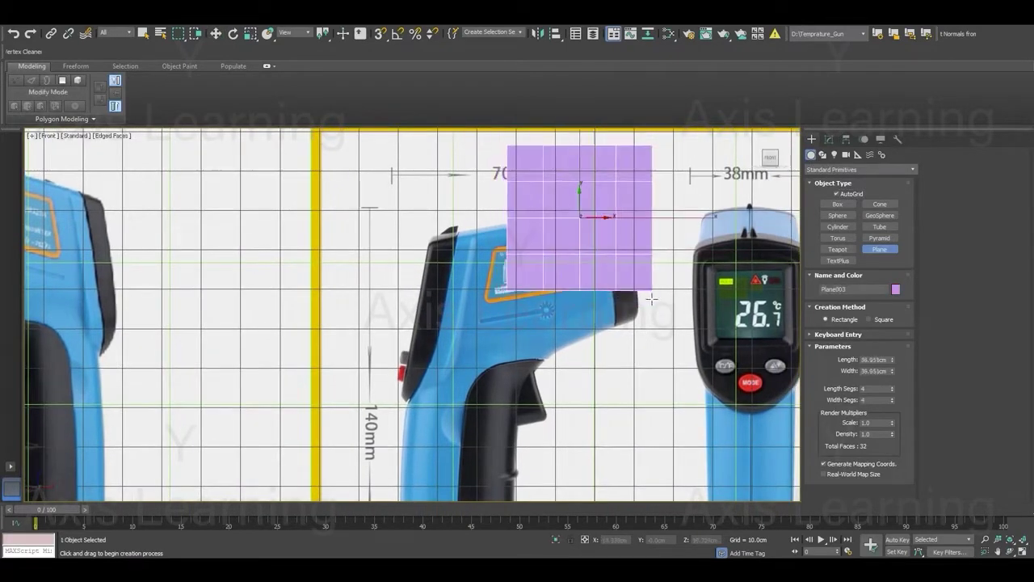
Move Plane003 down so it sits over the gun body in the reference.
{"action": "key", "text": "w"}
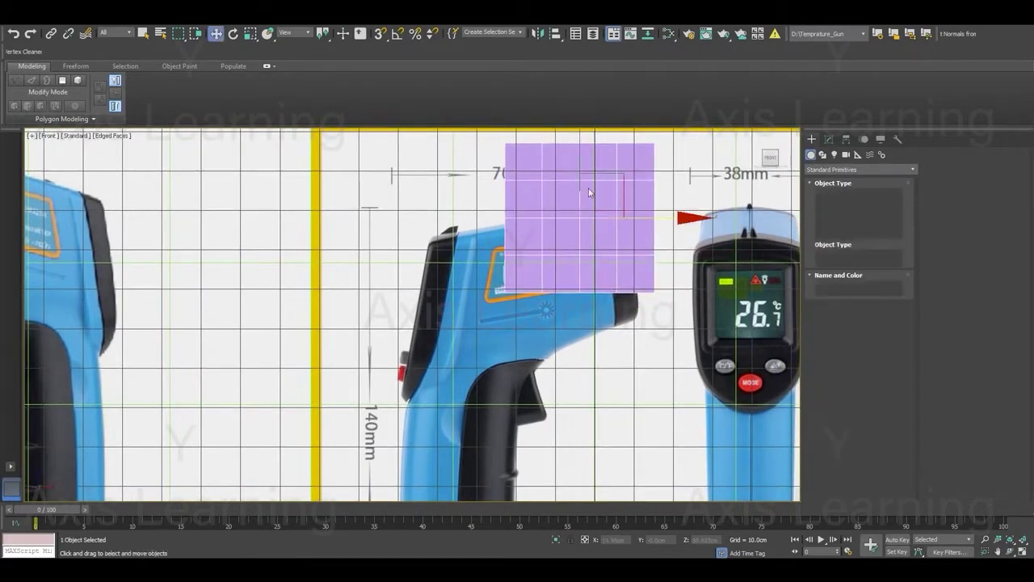
{"action": "left_click_drag", "start_coordinate": [582, 152], "coordinate": [582, 198]}
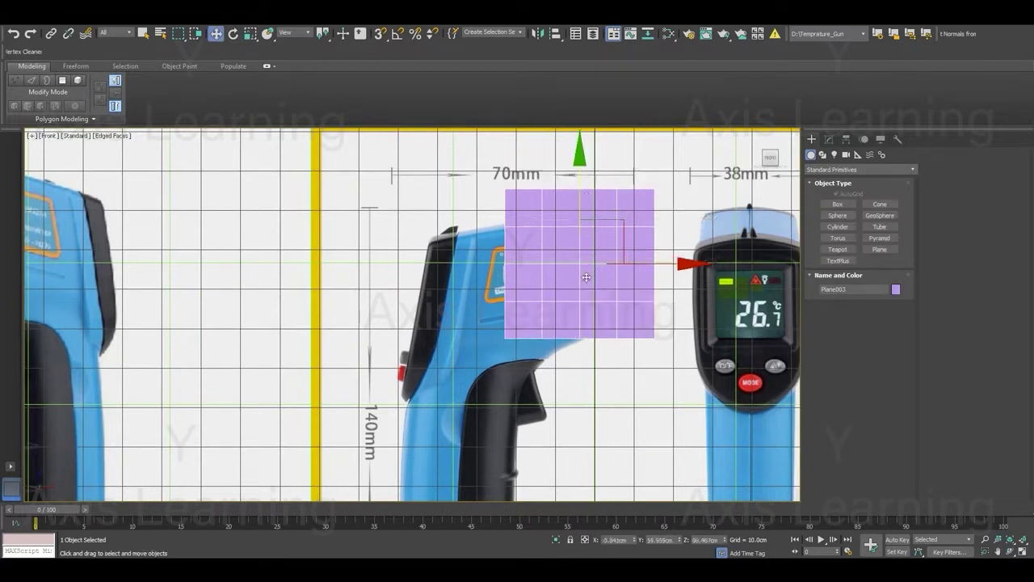
{"action": "scroll", "coordinate": [582, 284], "scroll_direction": "down", "scroll_amount": 1}
{"action": "scroll", "coordinate": [582, 285], "scroll_direction": "down", "scroll_amount": 1}
{"action": "scroll", "coordinate": [604, 241], "scroll_direction": "up", "scroll_amount": 1}
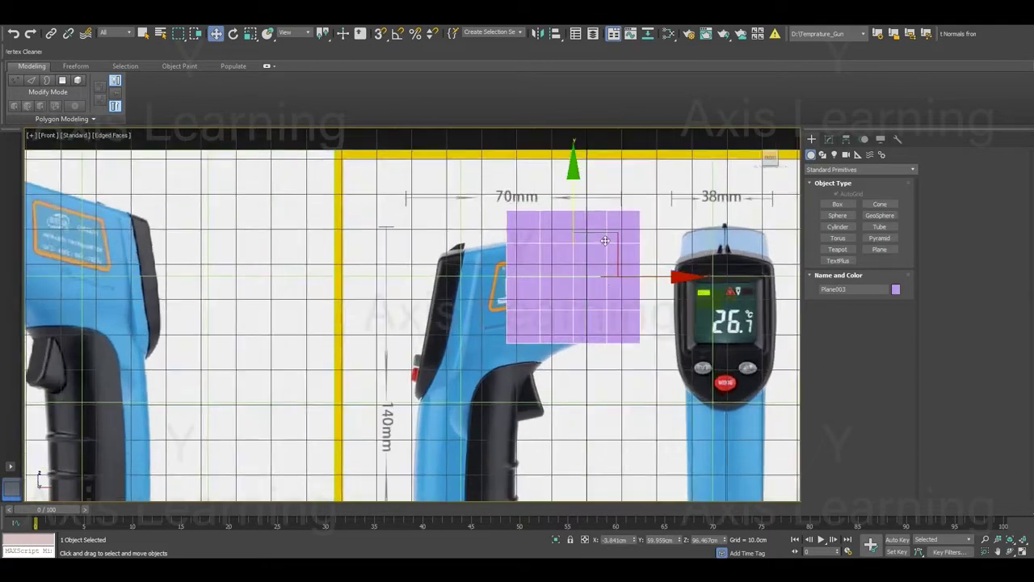
{"action": "scroll", "coordinate": [606, 267], "scroll_direction": "up", "scroll_amount": 1}
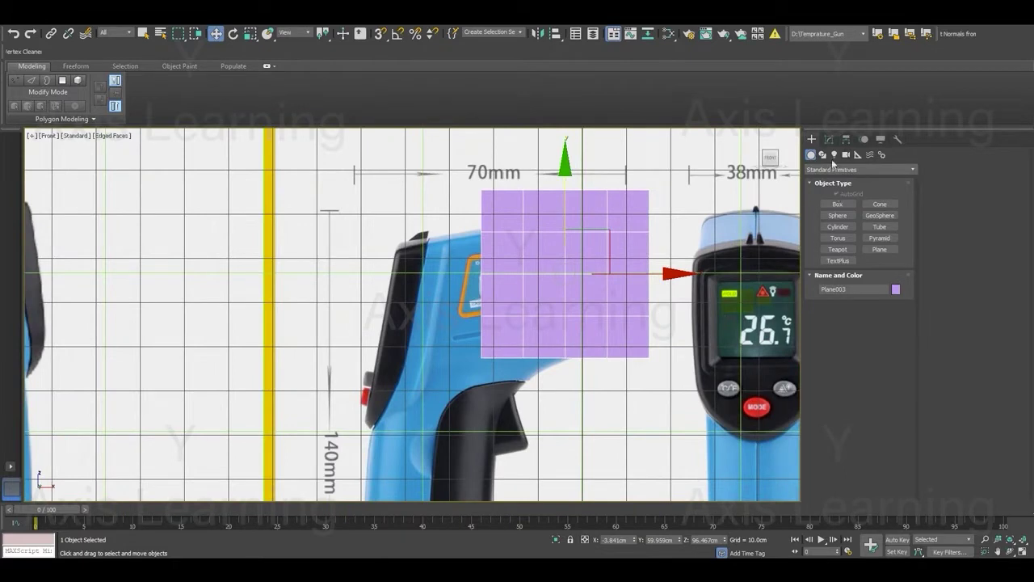
Set the plane's Length Segs and Width Segs to 6.
{"action": "left_click", "coordinate": [829, 139]}
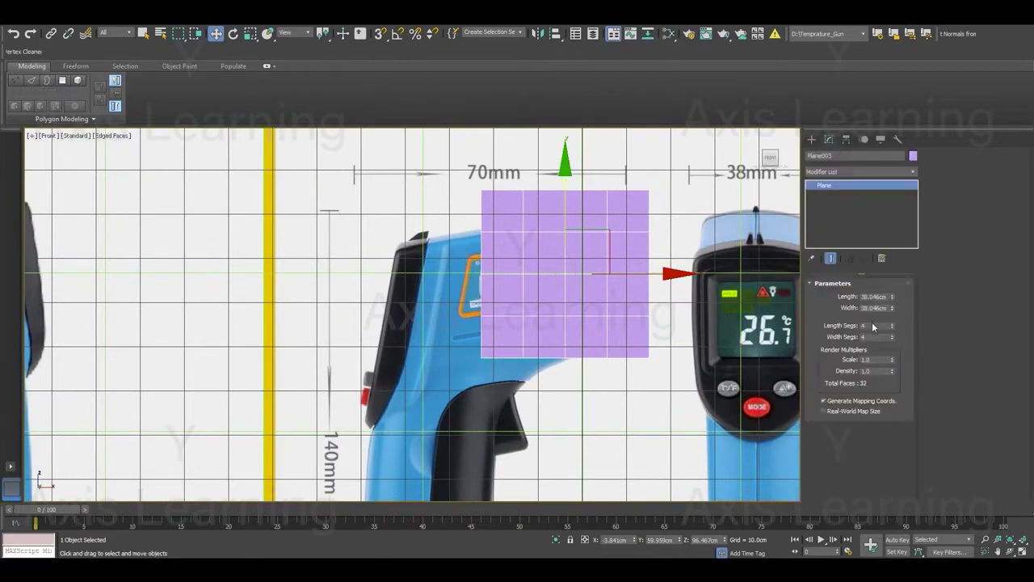
{"action": "left_click", "coordinate": [893, 324]}
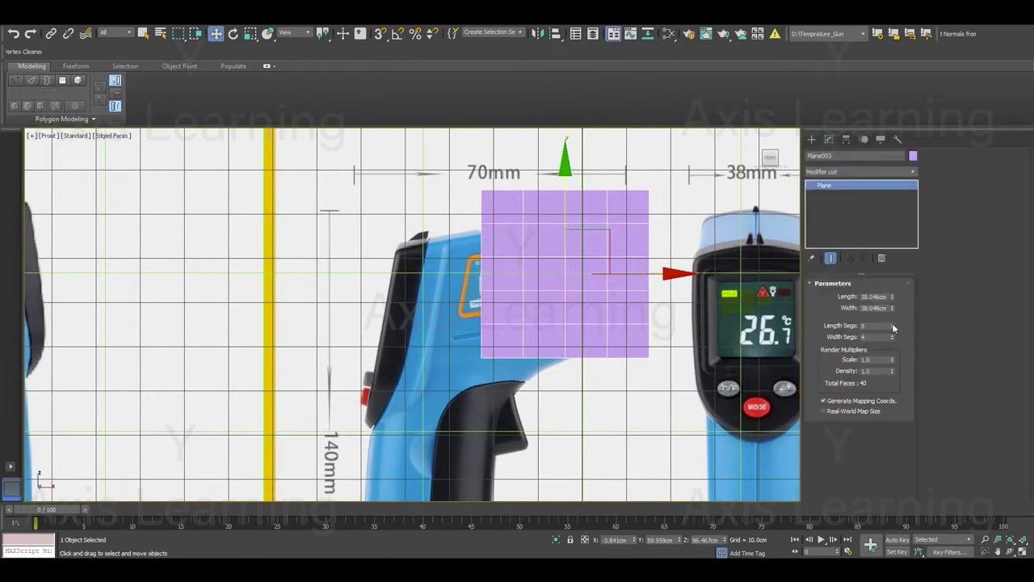
{"action": "left_click", "coordinate": [893, 324]}
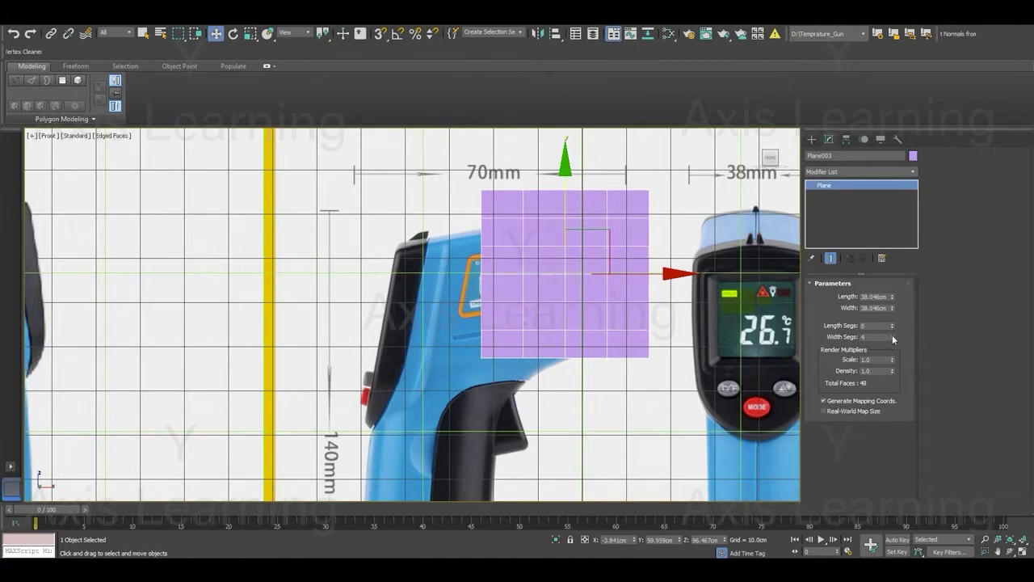
{"action": "left_click", "coordinate": [892, 334]}
{"action": "left_click", "coordinate": [892, 334]}
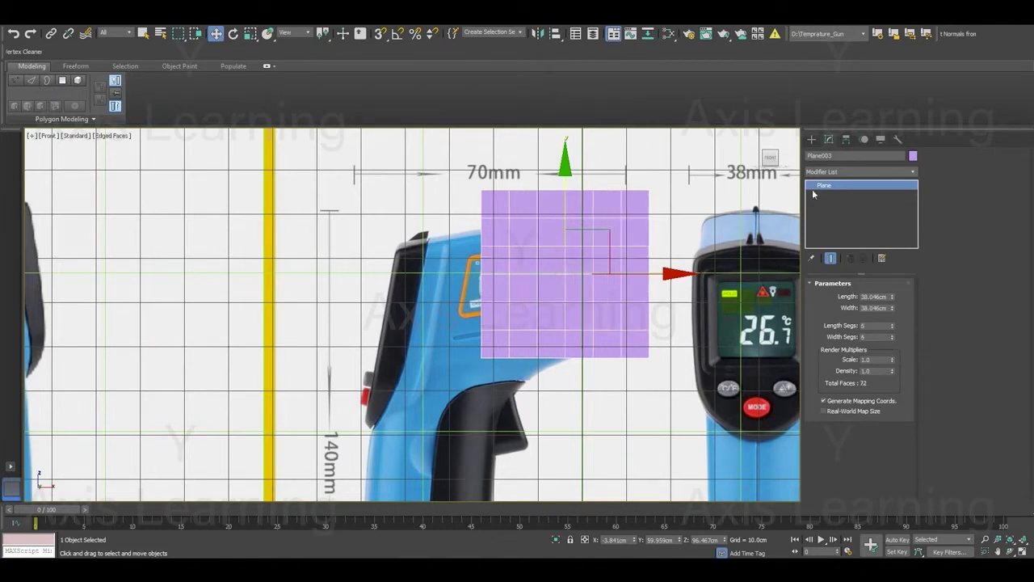
Convert the plane to Editable Poly and add an FFD 4x4x4 modifier.
{"action": "right_click", "coordinate": [577, 260]}
{"action": "mouse_move", "coordinate": [598, 367]}
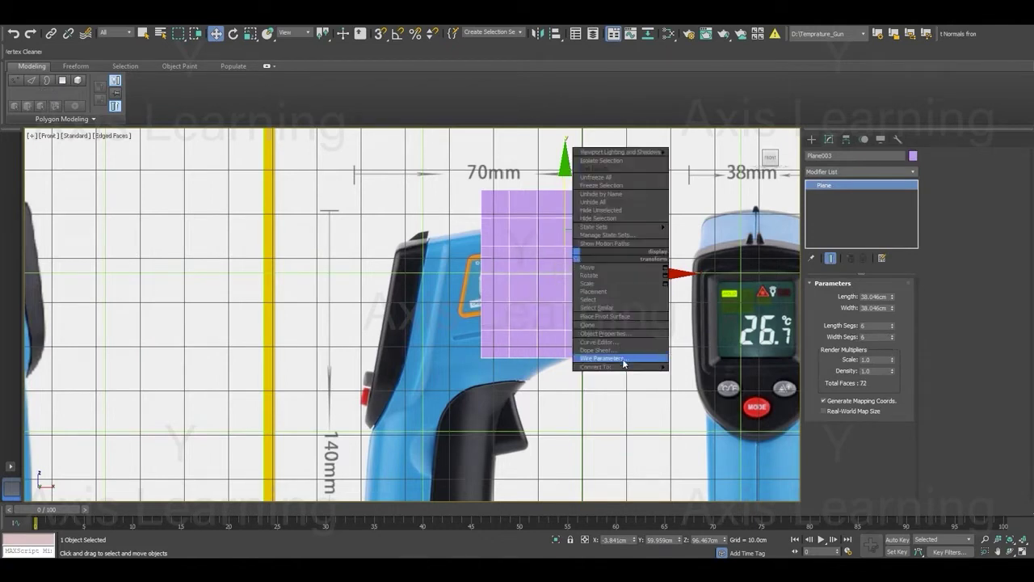
{"action": "left_click", "coordinate": [703, 376]}
{"action": "left_click", "coordinate": [855, 172]}
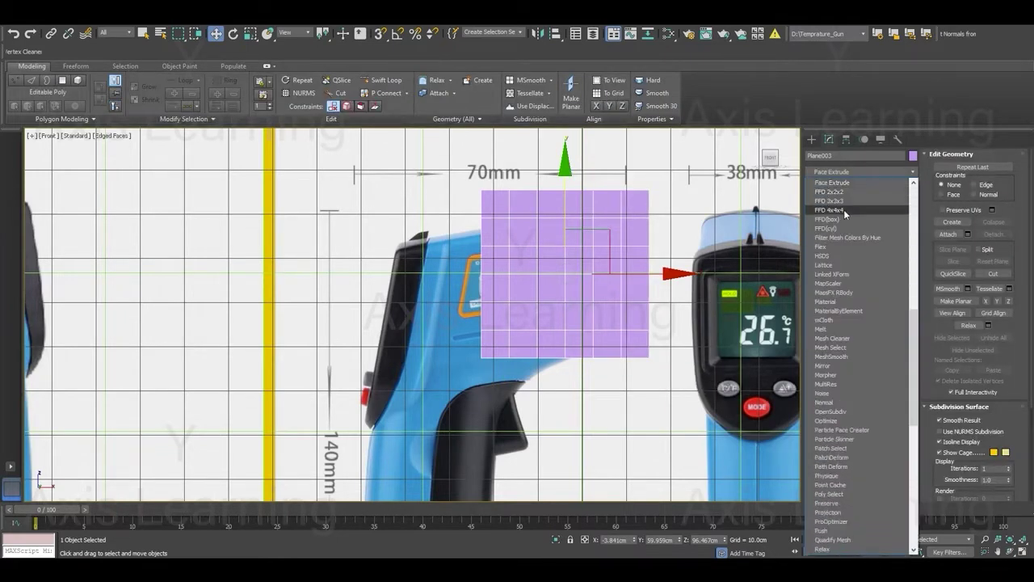
{"action": "left_click", "coordinate": [844, 210]}
{"action": "scroll", "coordinate": [581, 348], "scroll_direction": "down", "scroll_amount": 2}
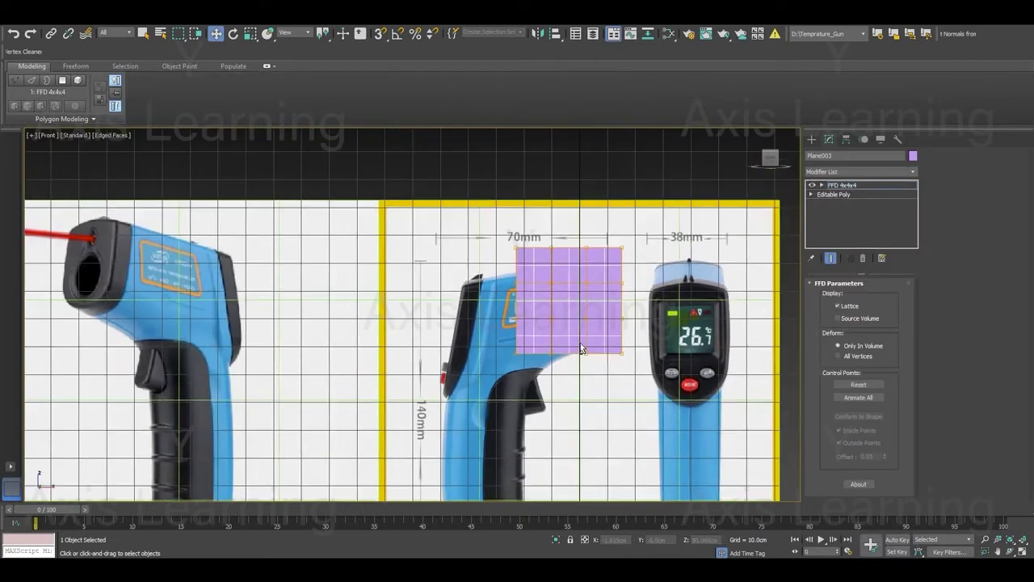
Pull the bottom row of lattice points down and scale the lower points to round the base.
{"action": "left_click_drag", "start_coordinate": [531, 338], "coordinate": [602, 373]}
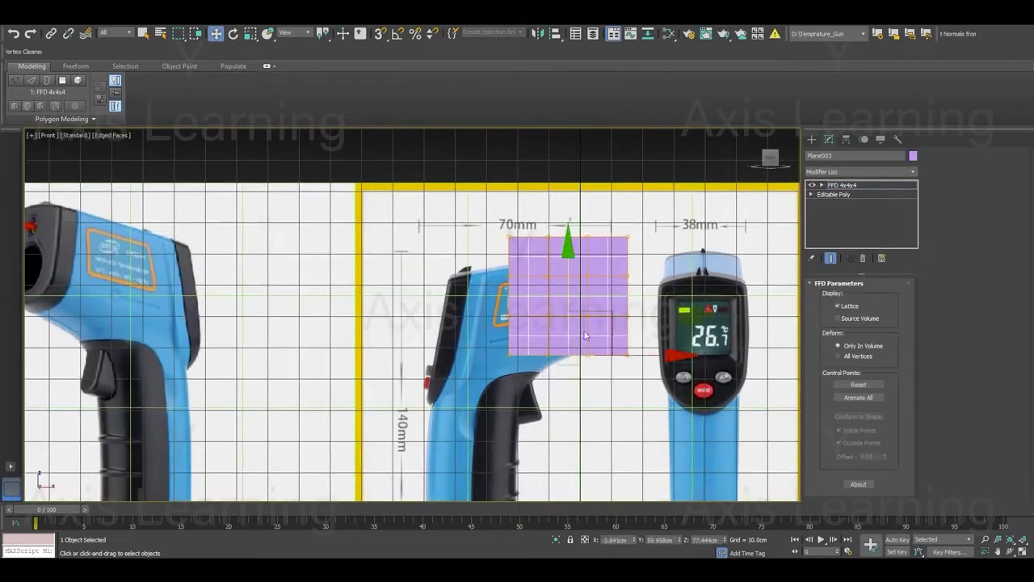
{"action": "left_click_drag", "start_coordinate": [574, 279], "coordinate": [570, 307]}
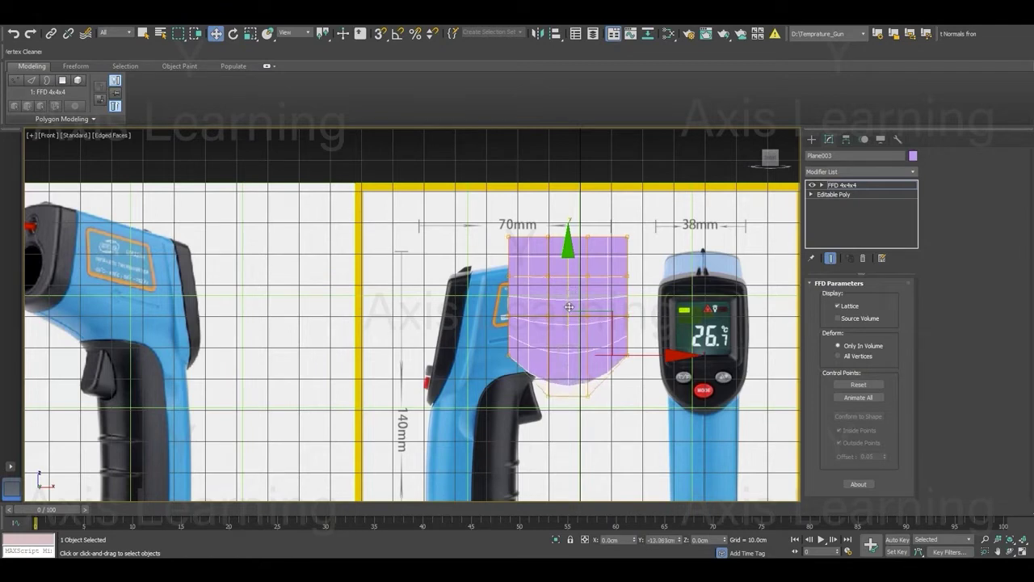
{"action": "left_click", "coordinate": [512, 354]}
{"action": "left_click", "coordinate": [570, 354]}
{"action": "key", "text": "r"}
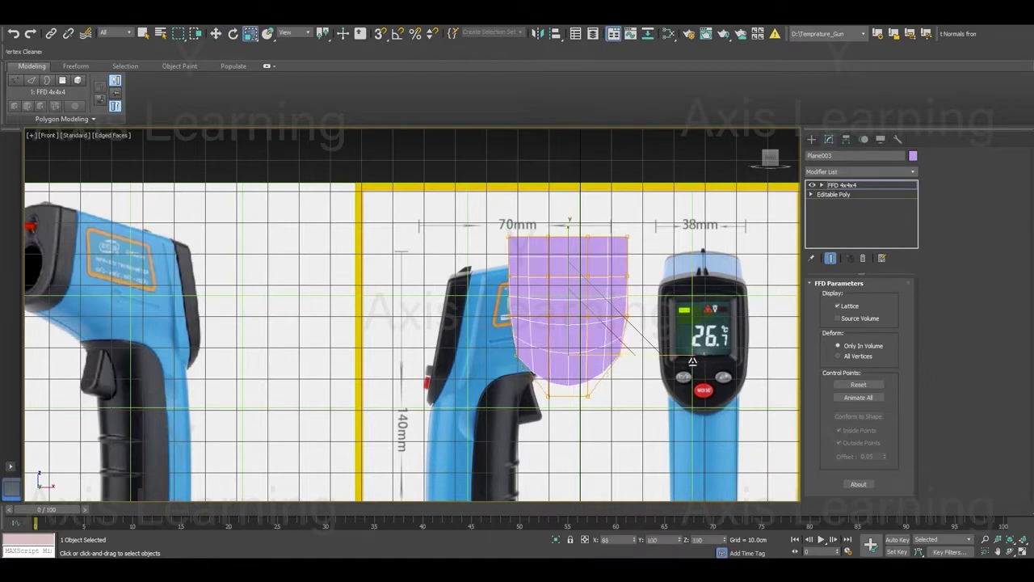
{"action": "key", "text": "w"}
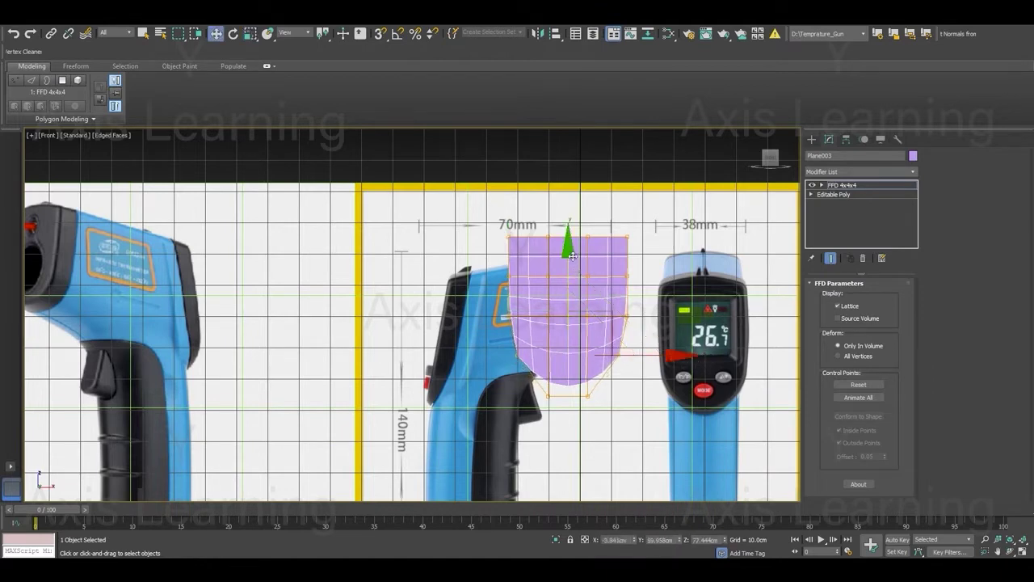
{"action": "left_click_drag", "start_coordinate": [574, 257], "coordinate": [574, 242]}
Raise a different set of lower lattice points slightly to lift the shape's bottom.
{"action": "left_click", "coordinate": [561, 388]}
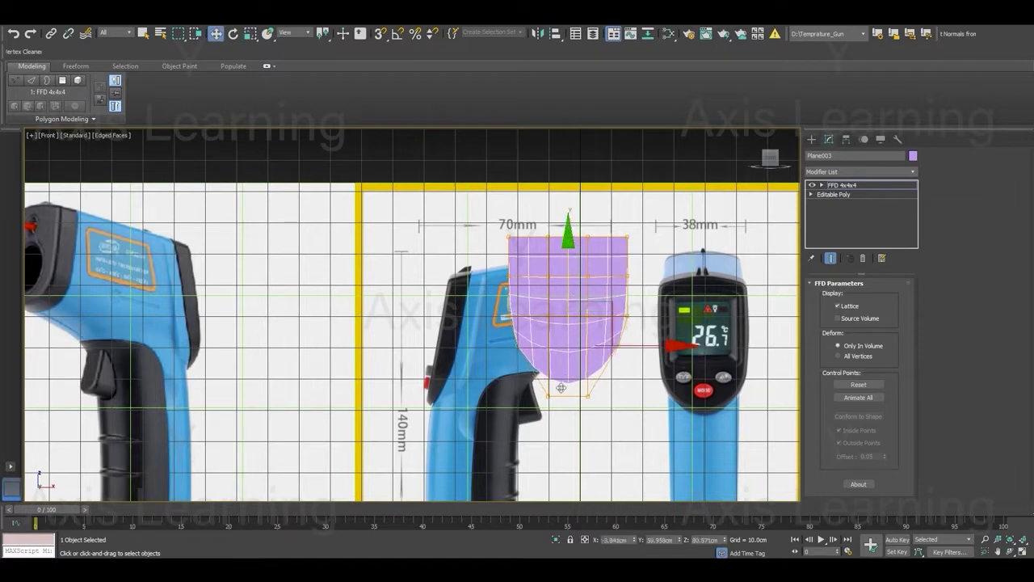
{"action": "scroll", "coordinate": [607, 312], "scroll_direction": "down", "scroll_amount": 2}
{"action": "scroll", "coordinate": [607, 312], "scroll_direction": "up", "scroll_amount": 2}
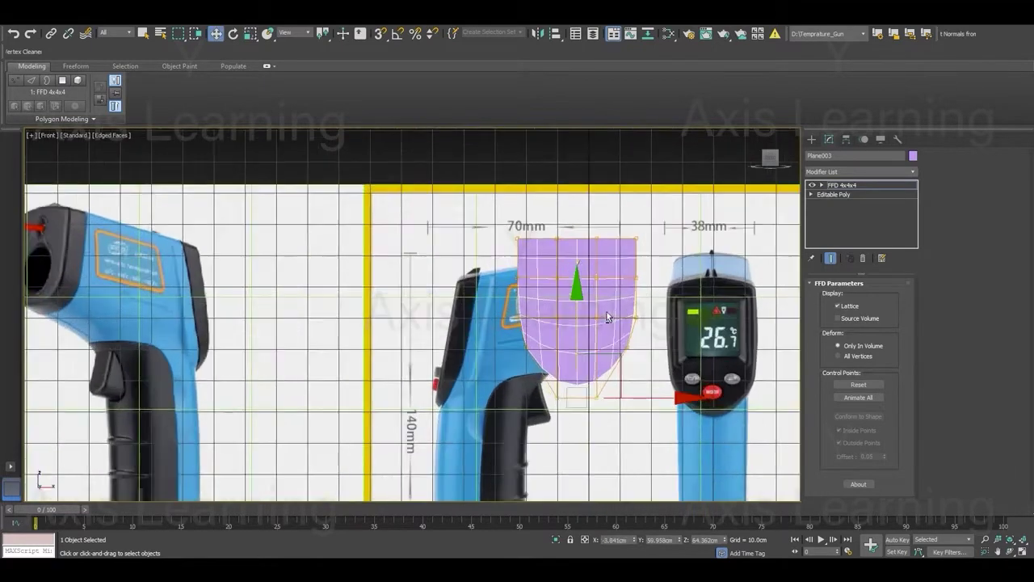
{"action": "scroll", "coordinate": [607, 312], "scroll_direction": "up", "scroll_amount": 1}
{"action": "left_click_drag", "start_coordinate": [578, 317], "coordinate": [585, 298]}
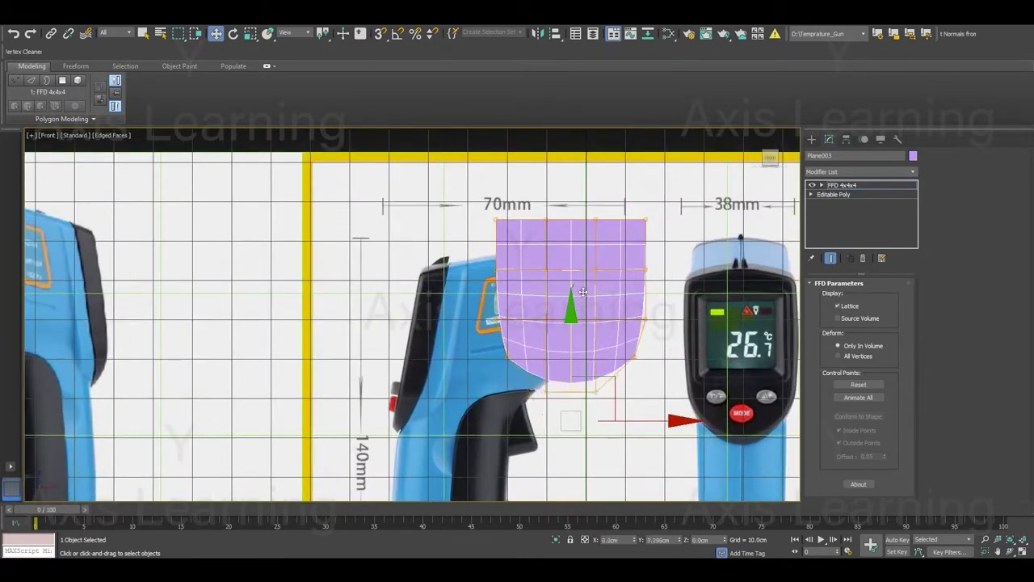
{"action": "scroll", "coordinate": [584, 299], "scroll_direction": "down", "scroll_amount": 1}
{"action": "scroll", "coordinate": [581, 300], "scroll_direction": "down", "scroll_amount": 1}
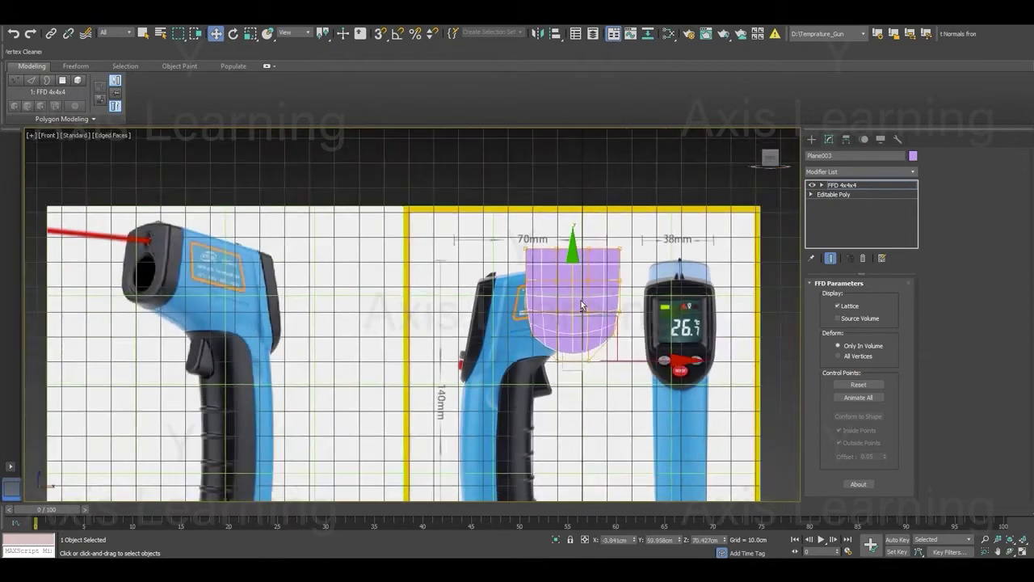
{"action": "scroll", "coordinate": [534, 319], "scroll_direction": "up", "scroll_amount": 1}
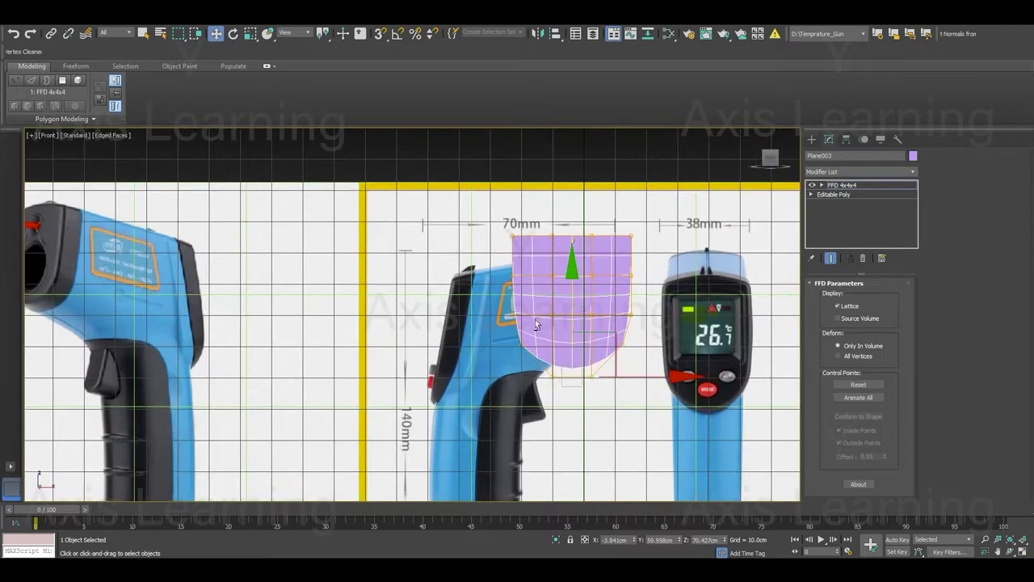
{"action": "scroll", "coordinate": [477, 310], "scroll_direction": "up", "scroll_amount": 2}
Scale the middle row of lattice points and nudge them slightly down.
{"action": "mouse_move", "coordinate": [714, 325]}
{"action": "left_mouse_down"}
{"action": "mouse_move", "coordinate": [689, 337]}
{"action": "mouse_move", "coordinate": [731, 318]}
{"action": "left_mouse_up"}
{"action": "key", "text": "r"}
{"action": "key", "text": "w"}
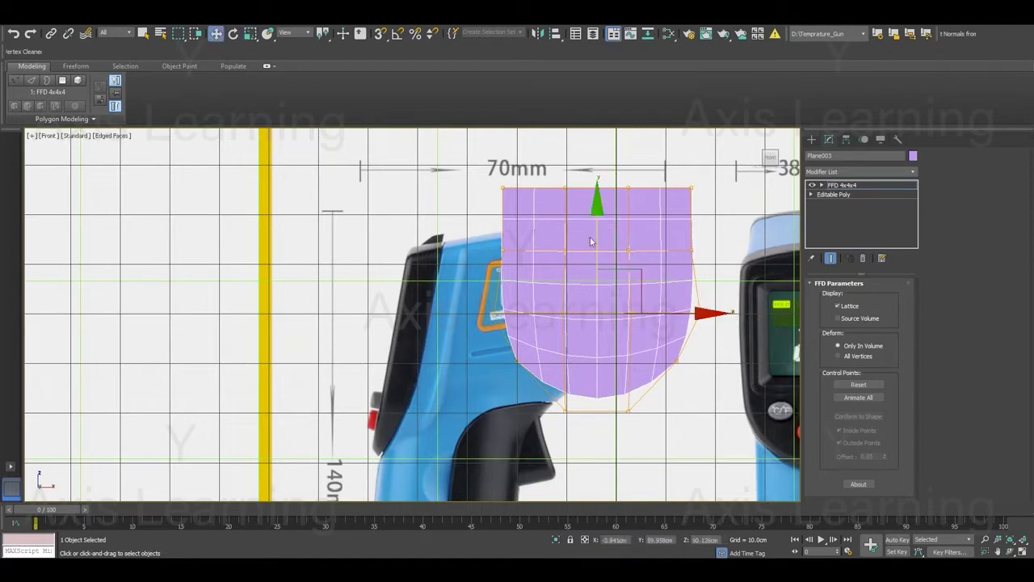
{"action": "left_click_drag", "start_coordinate": [599, 222], "coordinate": [600, 223]}
{"action": "scroll", "coordinate": [570, 288], "scroll_direction": "down", "scroll_amount": 1}
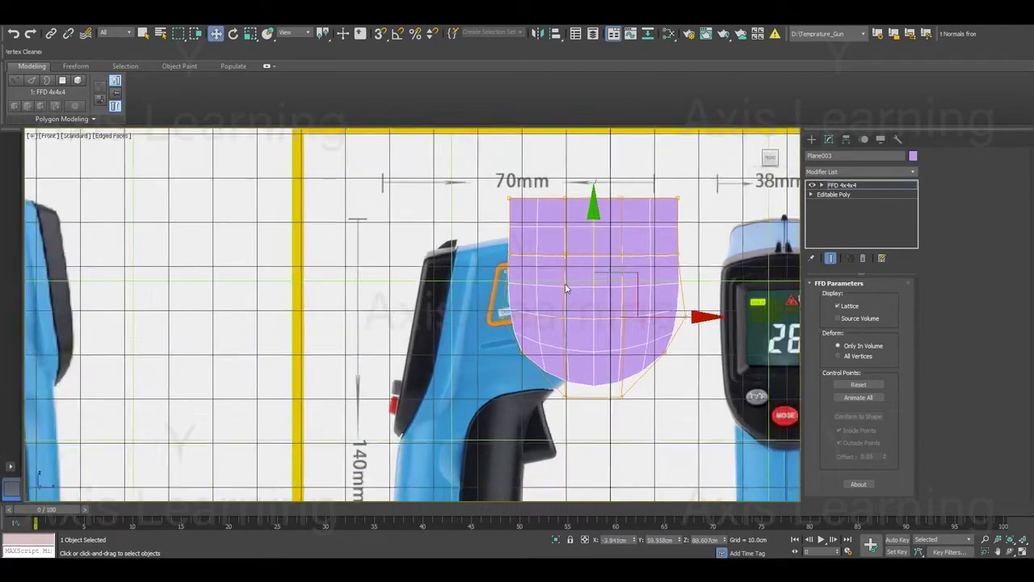
{"action": "scroll", "coordinate": [568, 288], "scroll_direction": "down", "scroll_amount": 3}
{"action": "scroll", "coordinate": [566, 288], "scroll_direction": "down", "scroll_amount": 1}
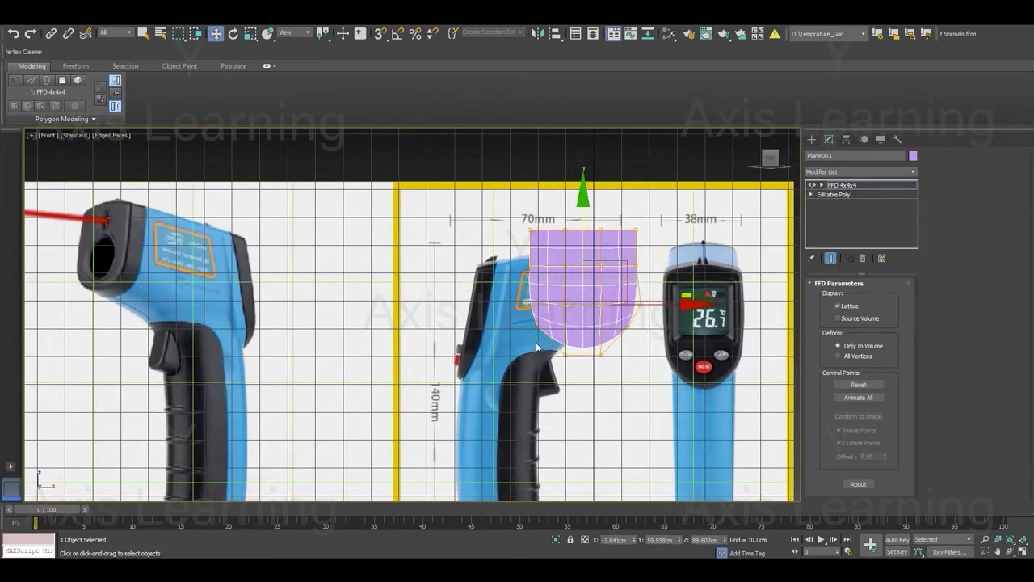
{"action": "scroll", "coordinate": [614, 236], "scroll_direction": "up", "scroll_amount": 2}
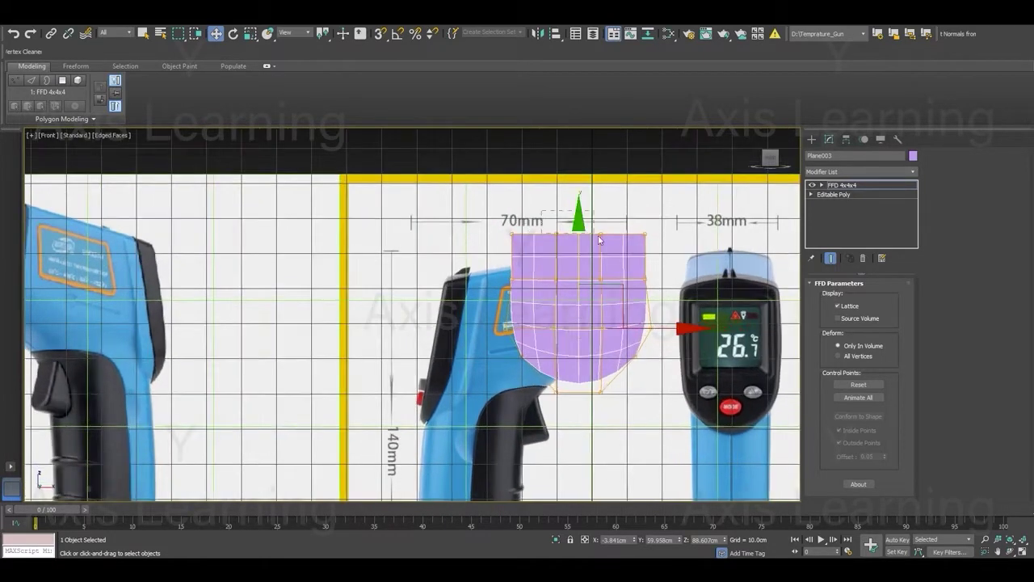
{"action": "scroll", "coordinate": [602, 243], "scroll_direction": "down", "scroll_amount": 1}
{"action": "scroll", "coordinate": [612, 235], "scroll_direction": "down", "scroll_amount": 1}
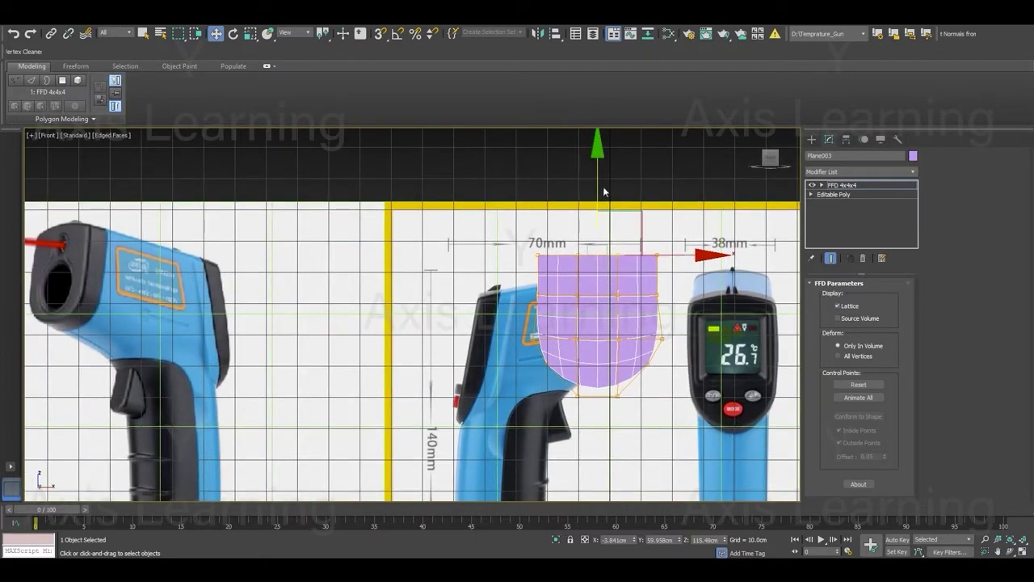
Lift the upper lattice points further up to round the top of the mesh.
{"action": "left_click_drag", "start_coordinate": [602, 197], "coordinate": [611, 181]}
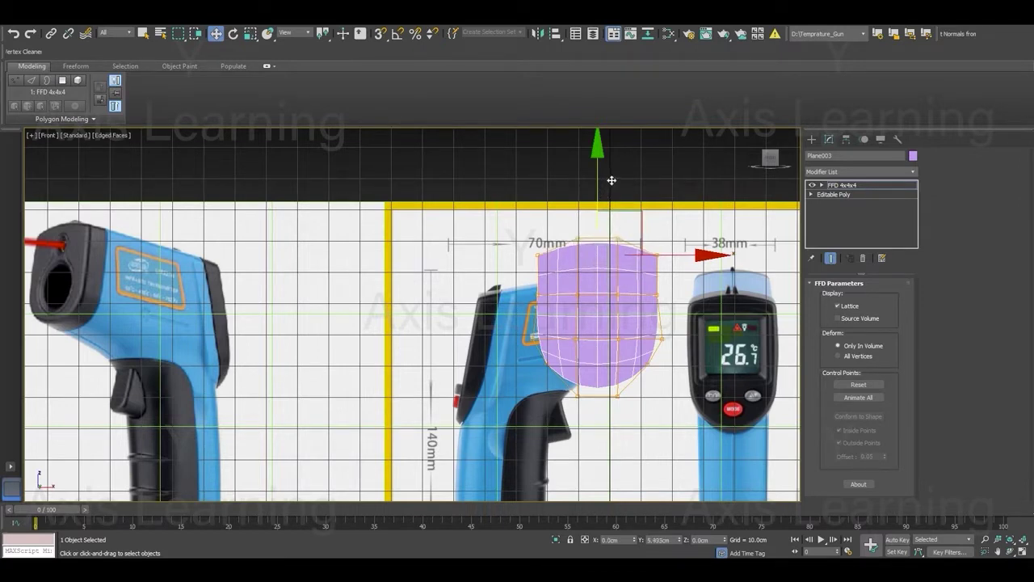
{"action": "left_click_drag", "start_coordinate": [612, 180], "coordinate": [612, 180]}
{"action": "scroll", "coordinate": [620, 259], "scroll_direction": "down", "scroll_amount": 2}
{"action": "scroll", "coordinate": [646, 299], "scroll_direction": "up", "scroll_amount": 2}
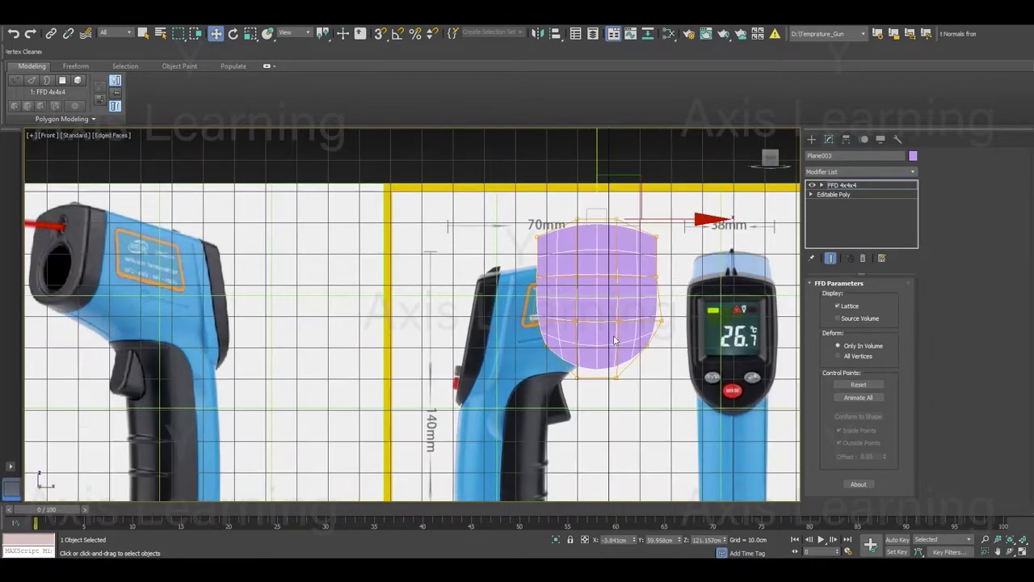
{"action": "scroll", "coordinate": [656, 321], "scroll_direction": "up", "scroll_amount": 1}
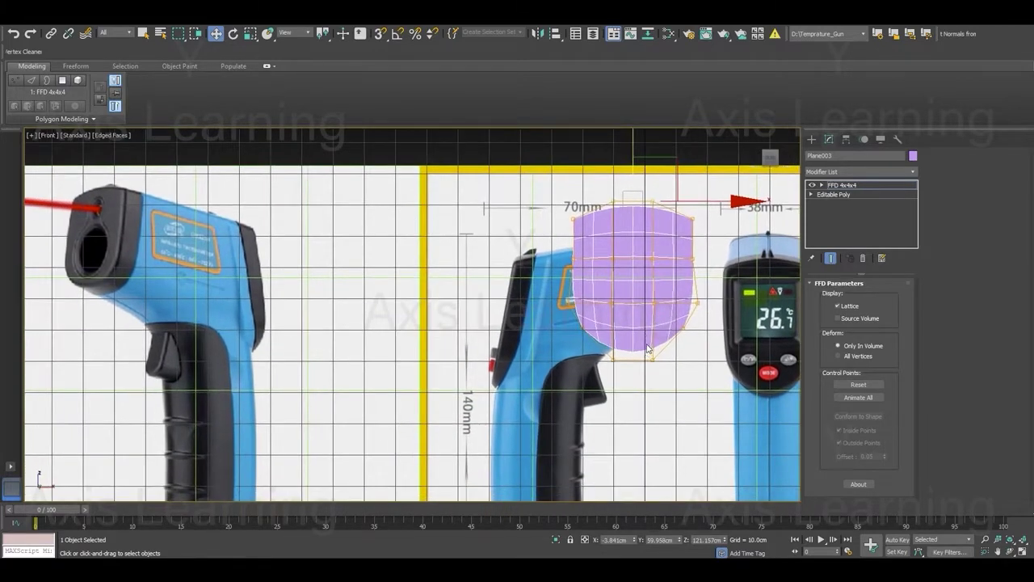
{"action": "scroll", "coordinate": [648, 348], "scroll_direction": "down", "scroll_amount": 1}
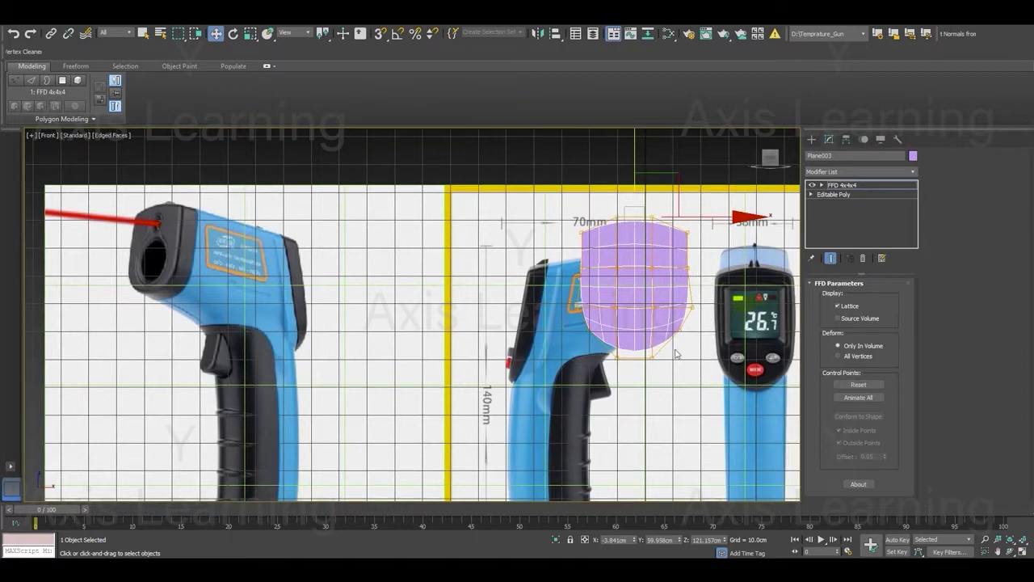
{"action": "scroll", "coordinate": [678, 354], "scroll_direction": "up", "scroll_amount": 1}
Select the lattice's lower control points and raise them so the mesh bottom lifts slightly.
{"action": "left_click_drag", "start_coordinate": [691, 365], "coordinate": [691, 365]}
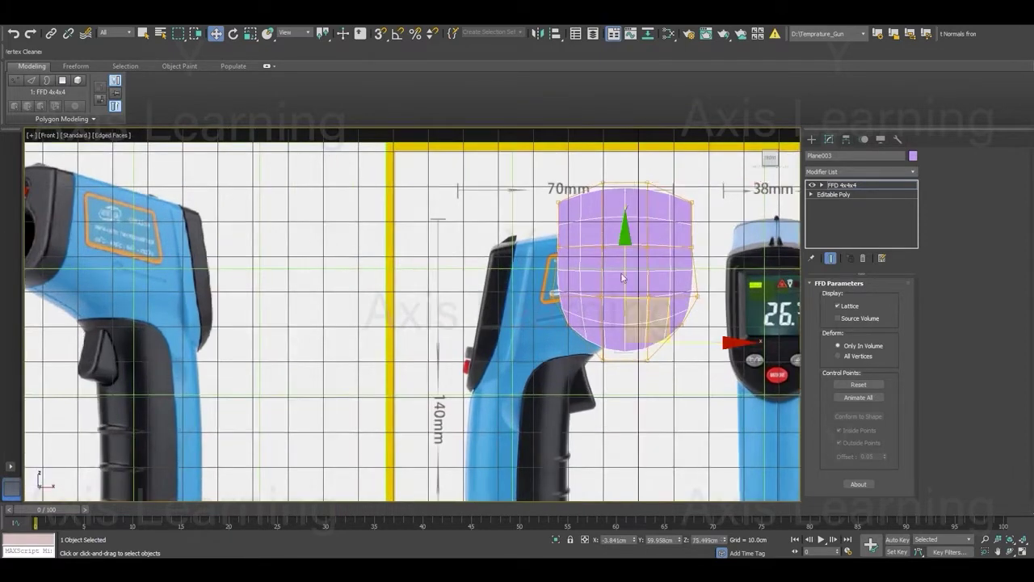
{"action": "left_click_drag", "start_coordinate": [626, 240], "coordinate": [627, 237]}
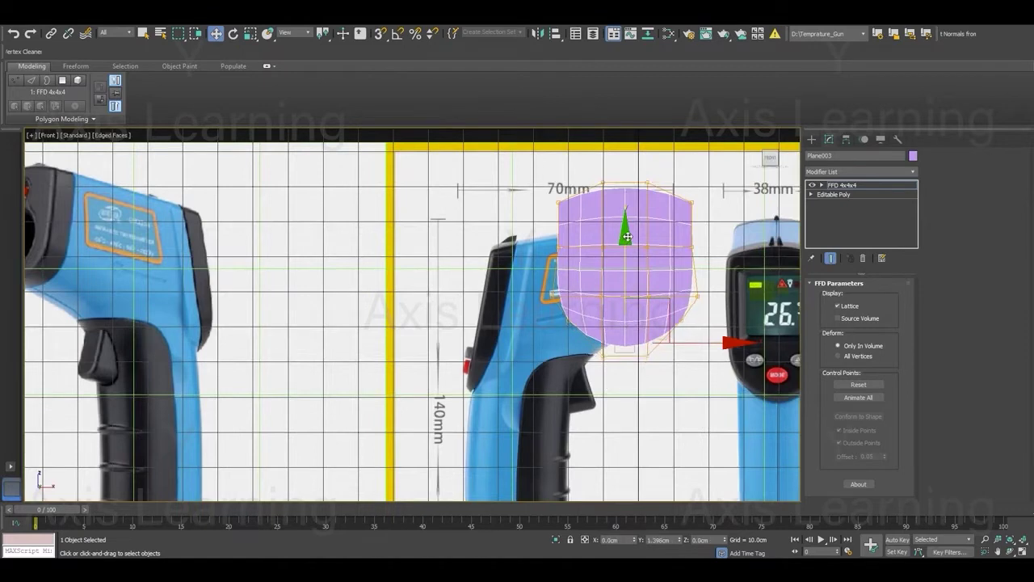
{"action": "scroll", "coordinate": [615, 297], "scroll_direction": "down", "scroll_amount": 1}
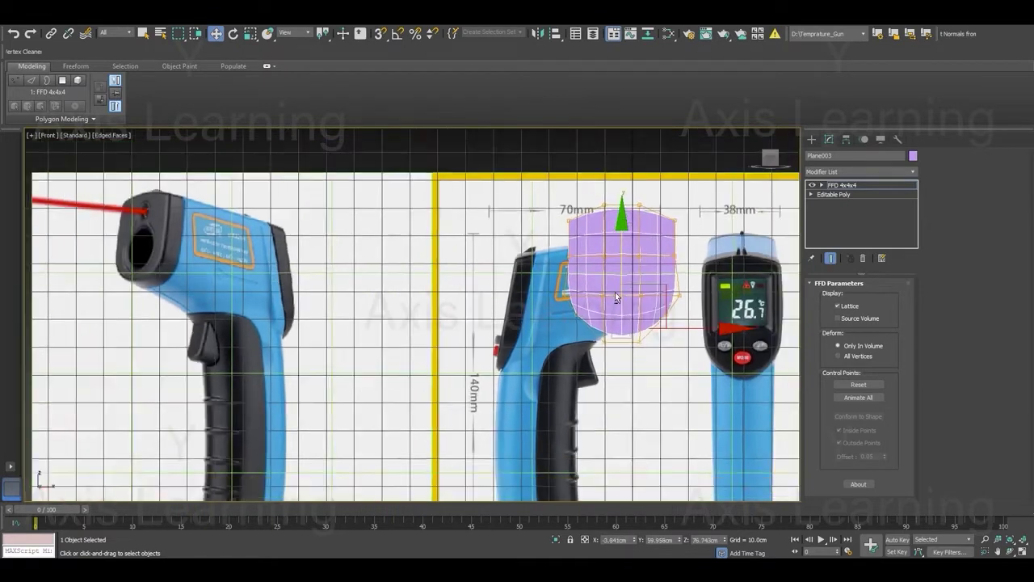
{"action": "scroll", "coordinate": [695, 295], "scroll_direction": "up", "scroll_amount": 1}
{"action": "scroll", "coordinate": [708, 305], "scroll_direction": "up", "scroll_amount": 1}
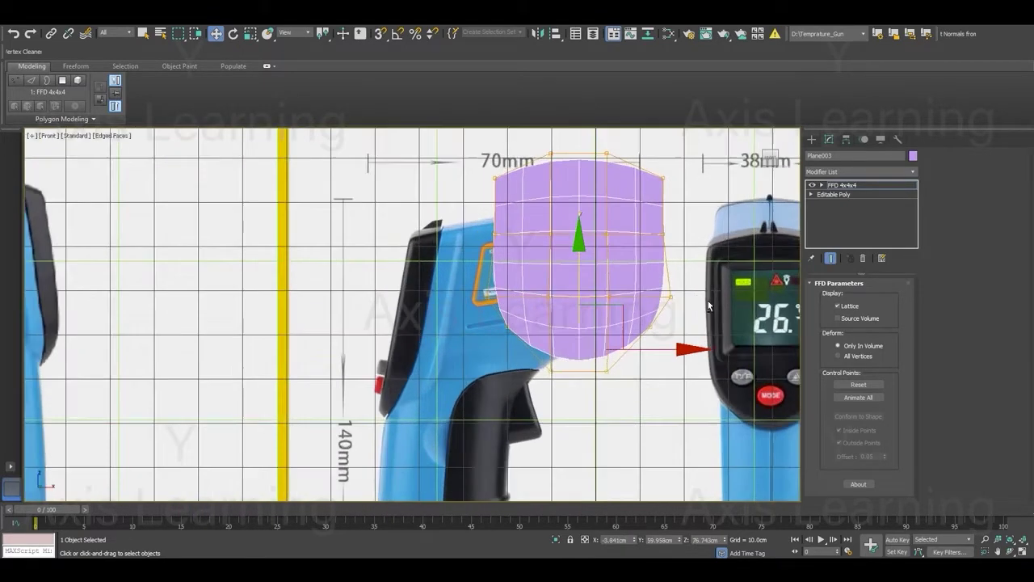
Add an Edit Poly modifier above the FFD lattice and return to object level.
{"action": "left_click", "coordinate": [837, 172]}
{"action": "left_click", "coordinate": [833, 215]}
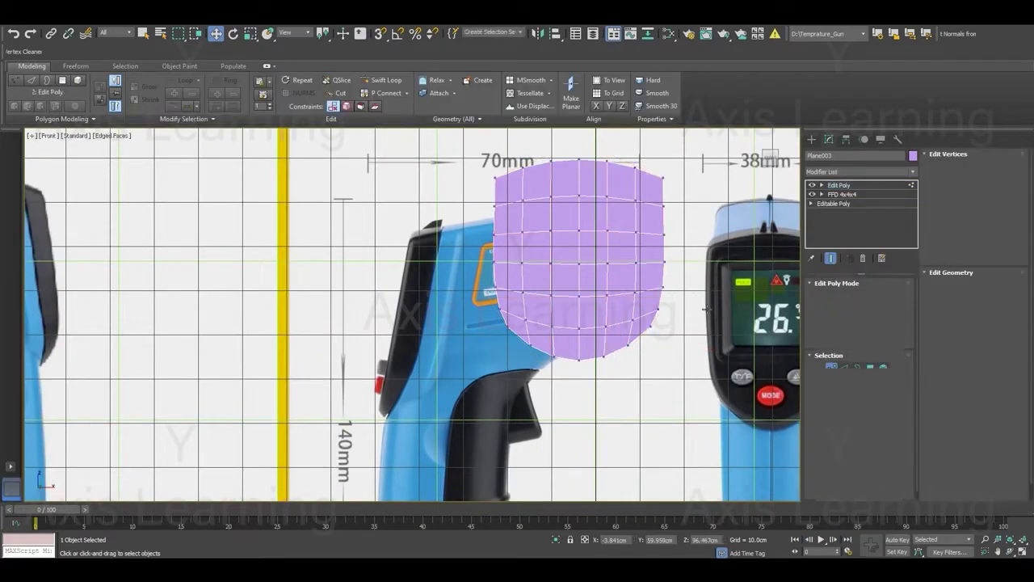
{"action": "scroll", "coordinate": [590, 311], "scroll_direction": "down", "scroll_amount": 2}
{"action": "scroll", "coordinate": [549, 312], "scroll_direction": "up", "scroll_amount": 1}
{"action": "scroll", "coordinate": [602, 312], "scroll_direction": "up", "scroll_amount": 3}
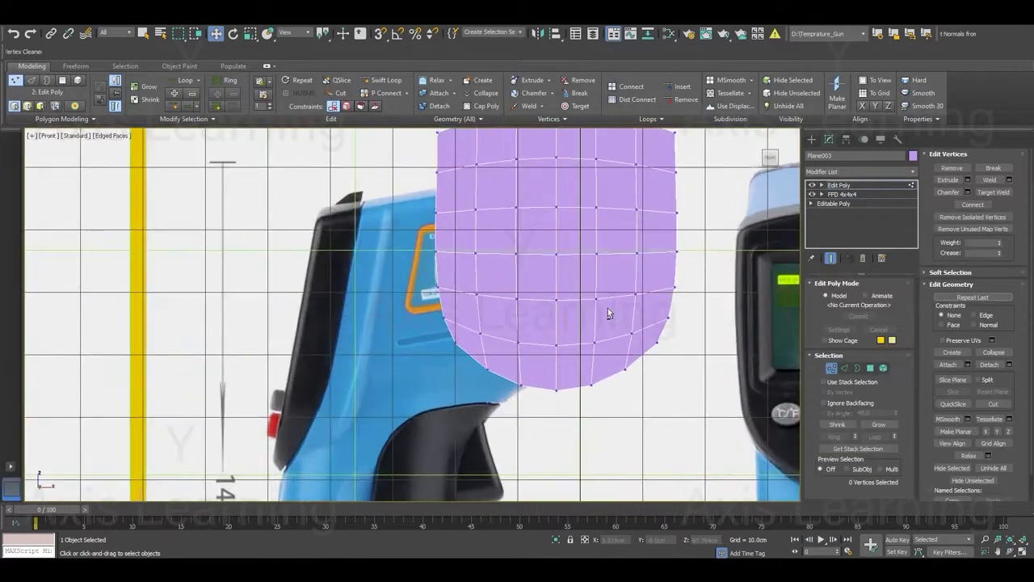
{"action": "key", "text": "1"}
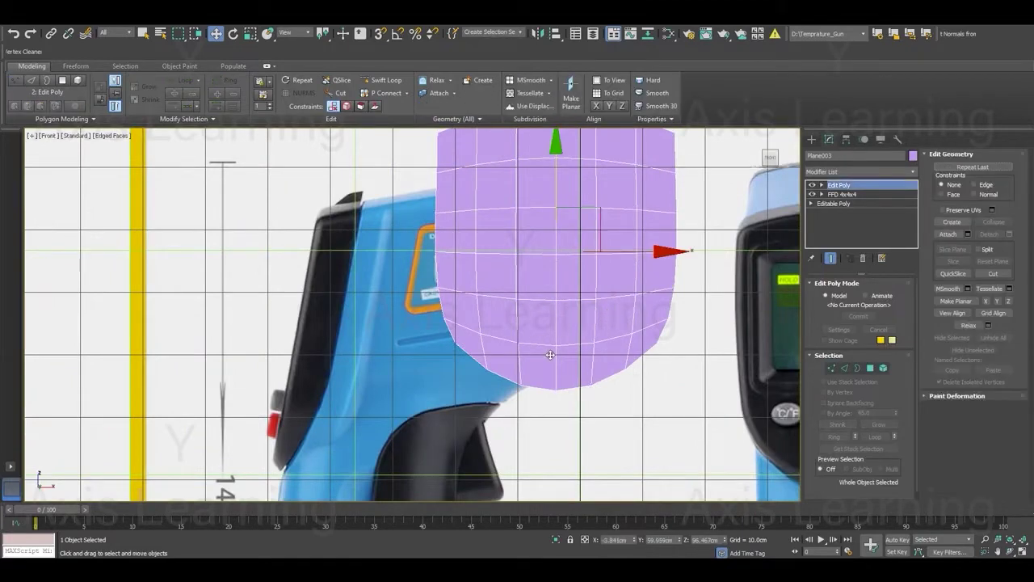
{"action": "scroll", "coordinate": [550, 355], "scroll_direction": "down", "scroll_amount": 2}
Rotate the mesh 90° with angle snap to stand edge-on and move it toward the gun's nose.
{"action": "key", "text": "e"}
{"action": "key", "text": "a"}
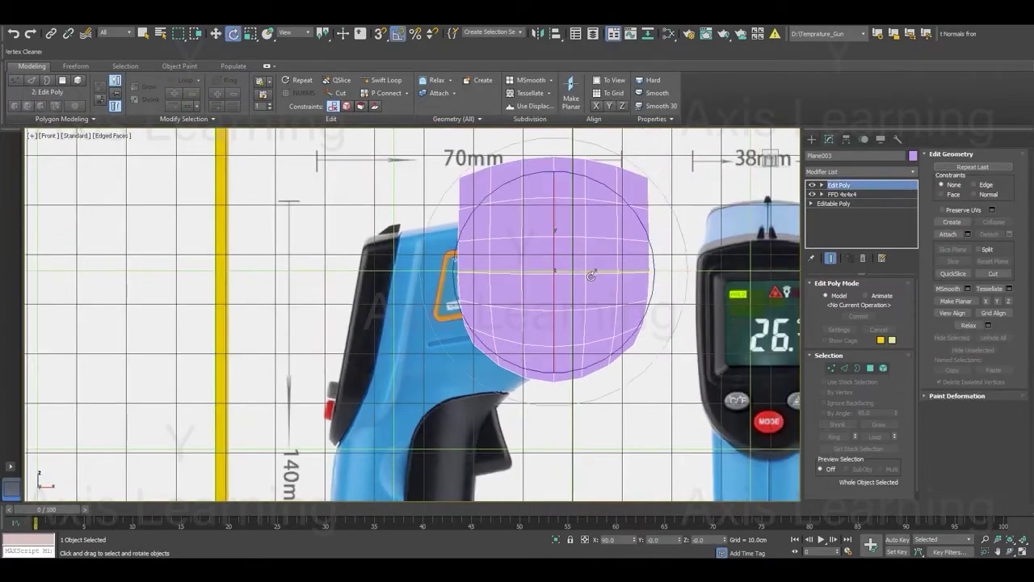
{"action": "left_click_drag", "start_coordinate": [591, 276], "coordinate": [634, 275]}
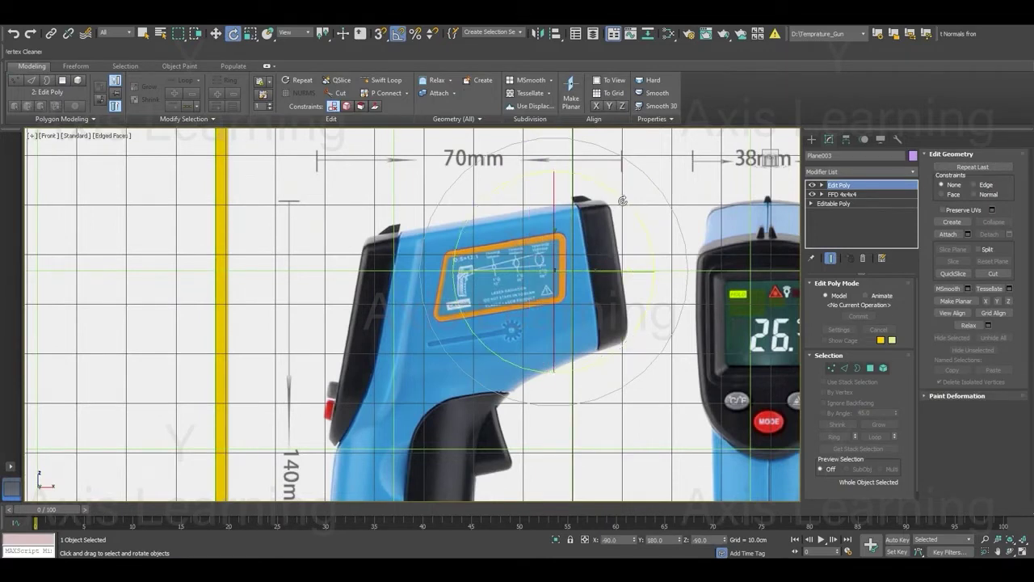
{"action": "key", "text": "w"}
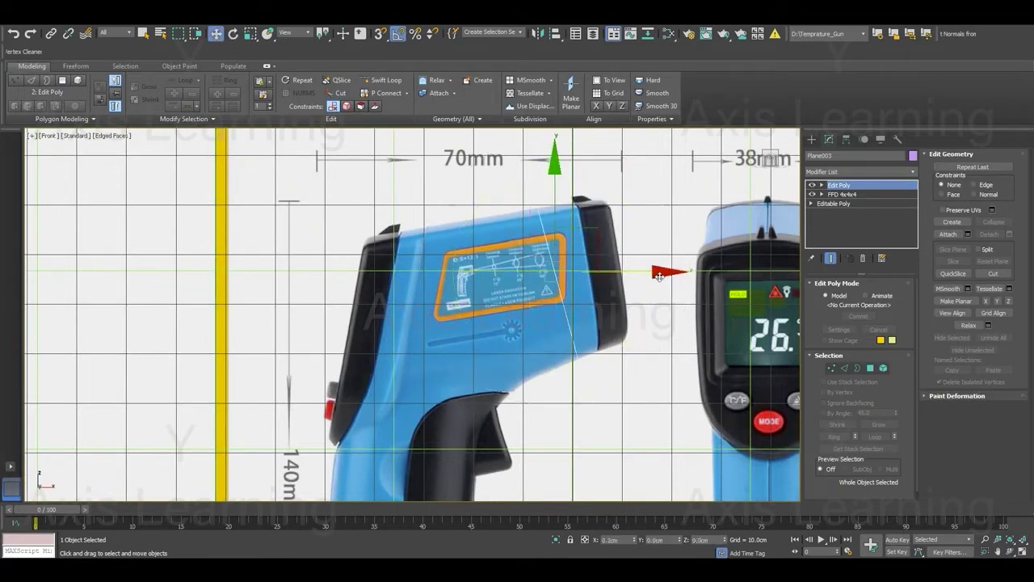
{"action": "left_click_drag", "start_coordinate": [660, 277], "coordinate": [715, 277]}
{"action": "key", "text": "e"}
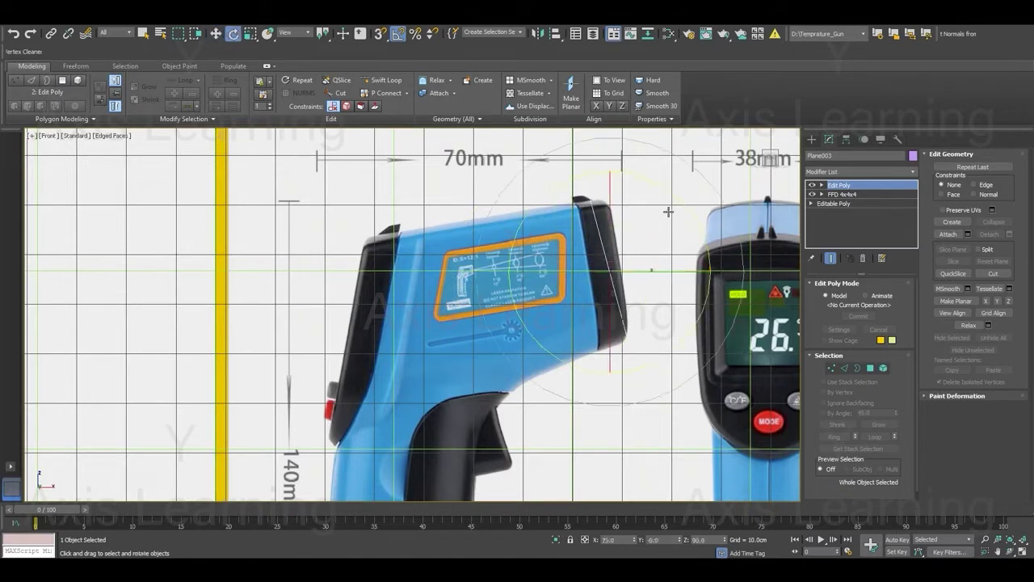
{"action": "left_click_drag", "start_coordinate": [684, 203], "coordinate": [687, 204]}
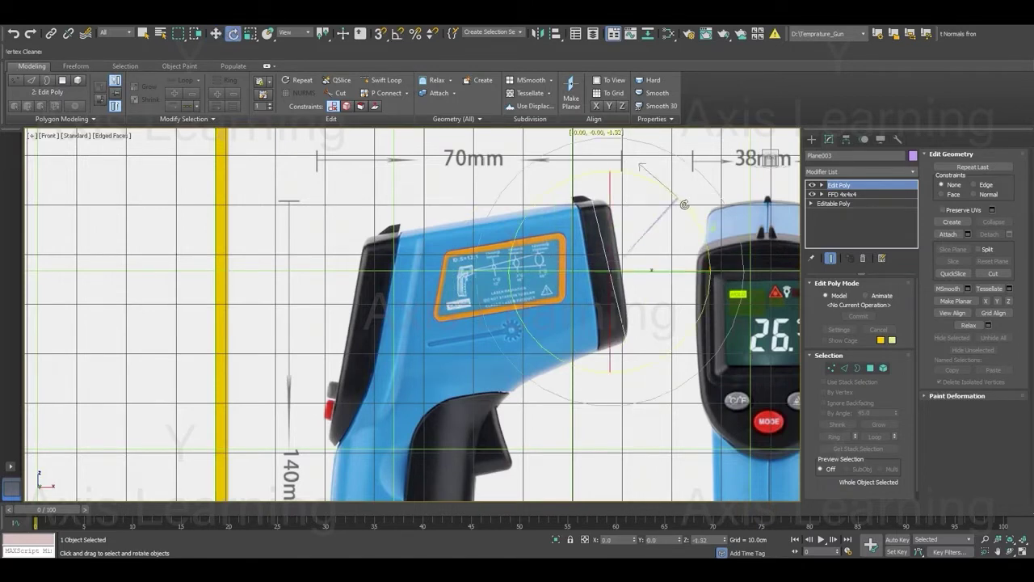
{"action": "key", "text": "w"}
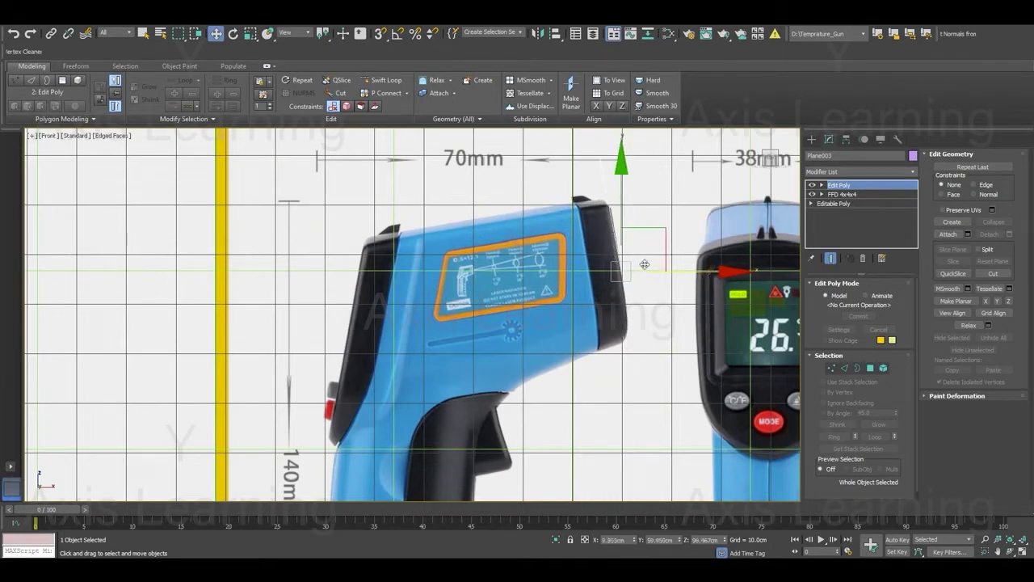
Scale the mesh to about 87 percent, shift it onto the nose edge and fine-tune its tilt.
{"action": "key", "text": "r"}
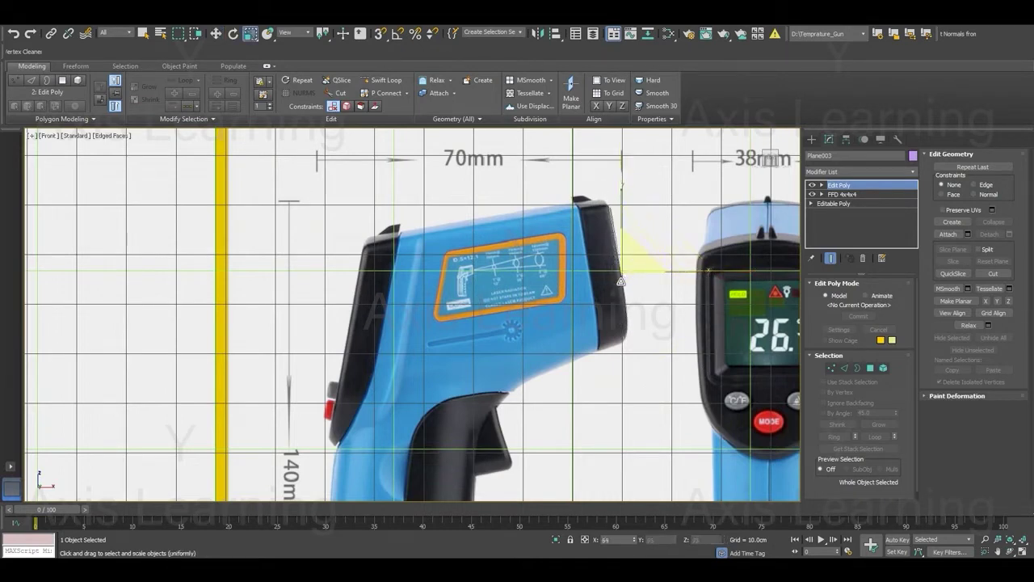
{"action": "key", "text": "w"}
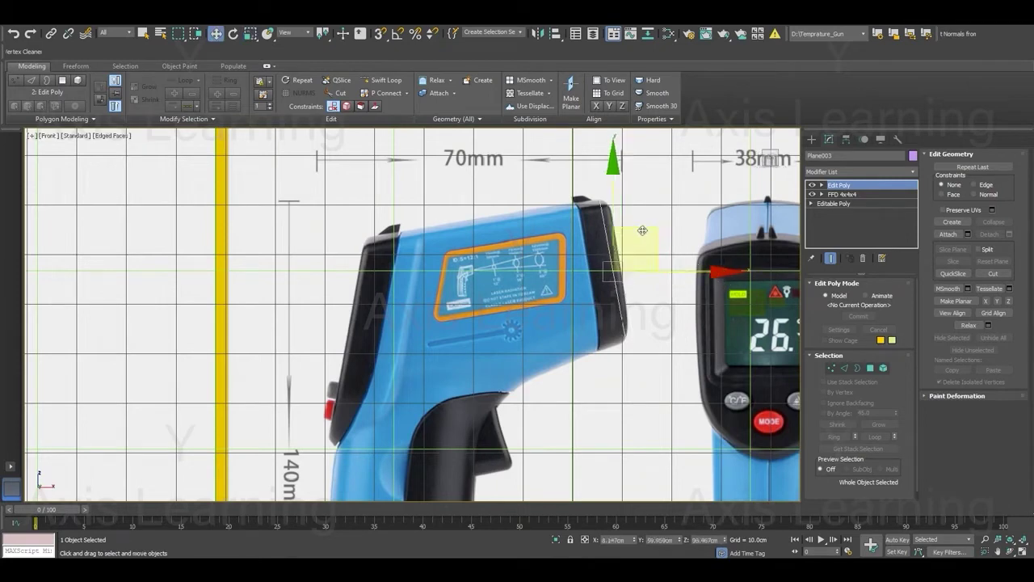
{"action": "key", "text": "r"}
{"action": "left_click_drag", "start_coordinate": [634, 266], "coordinate": [620, 274]}
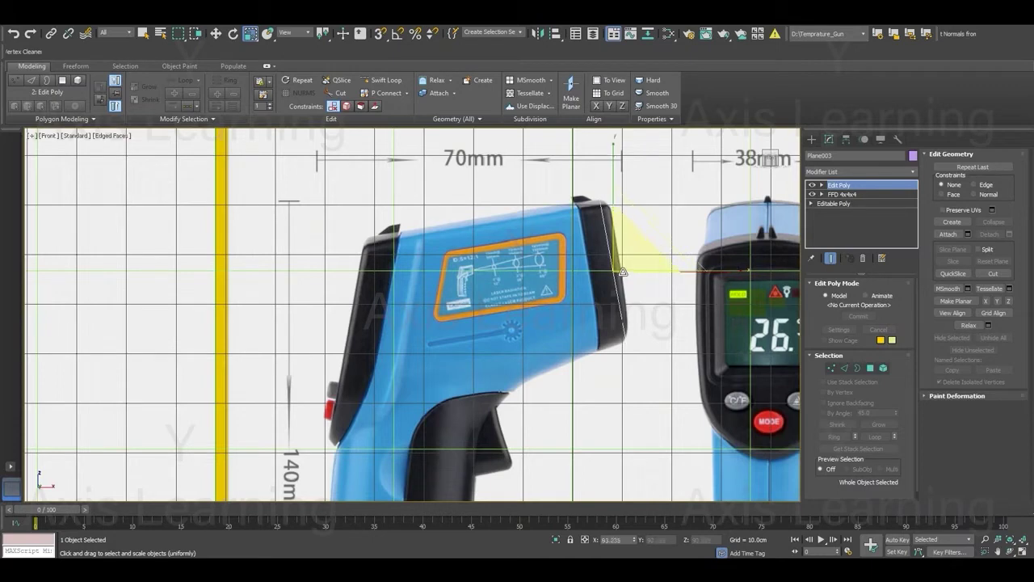
{"action": "key", "text": "w"}
{"action": "left_click_drag", "start_coordinate": [704, 273], "coordinate": [705, 273]}
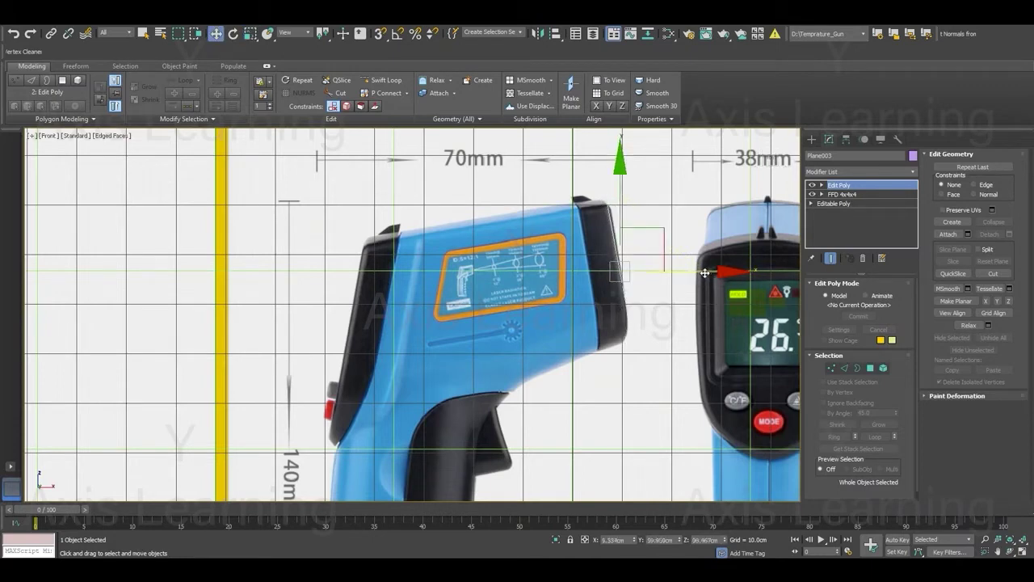
{"action": "key", "text": "e"}
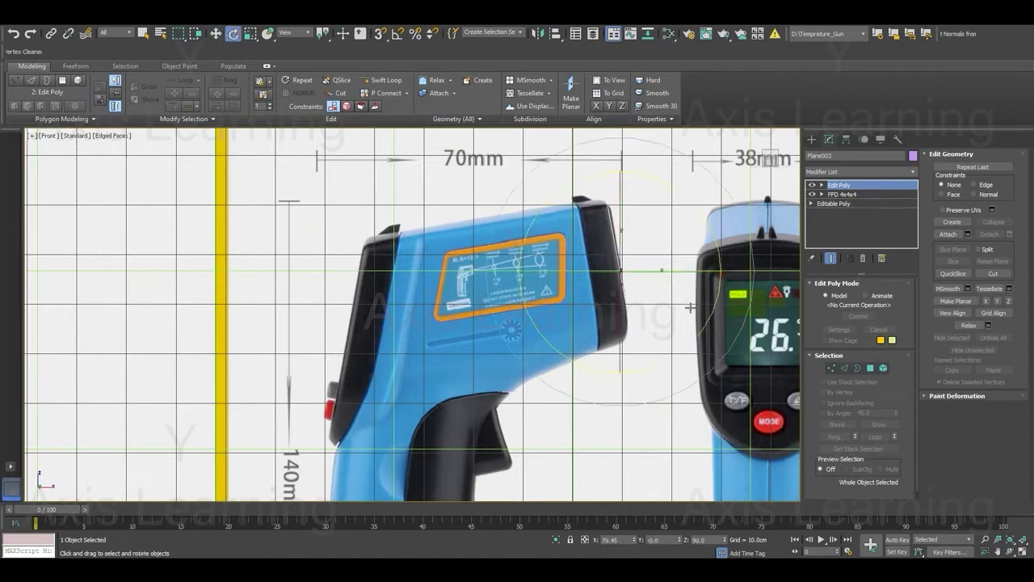
{"action": "left_click_drag", "start_coordinate": [718, 318], "coordinate": [715, 318]}
{"action": "key", "text": "w"}
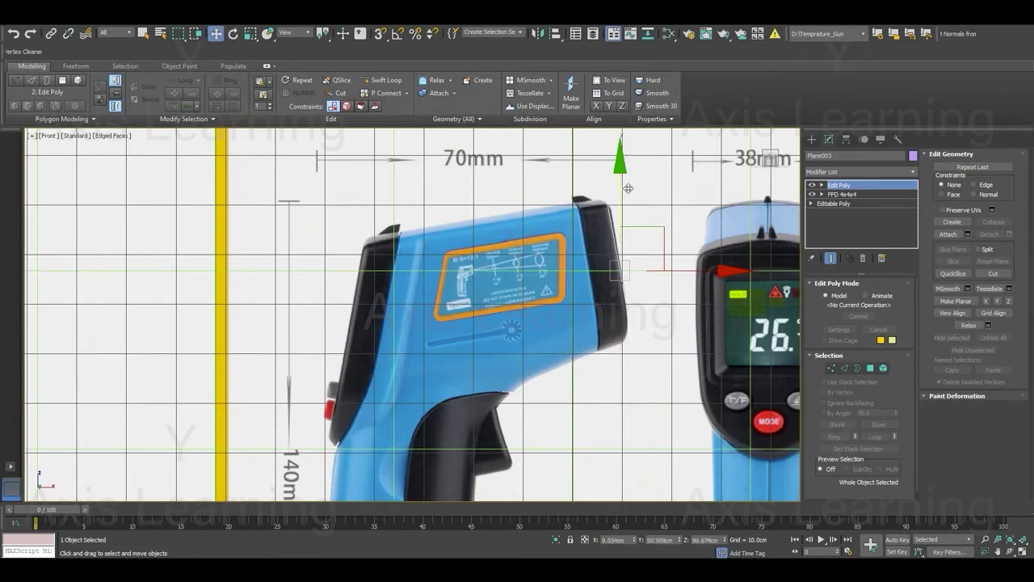
In perspective, pull the mesh forward off the reference plane, then return to the front view at Border level.
{"action": "key", "text": "p"}
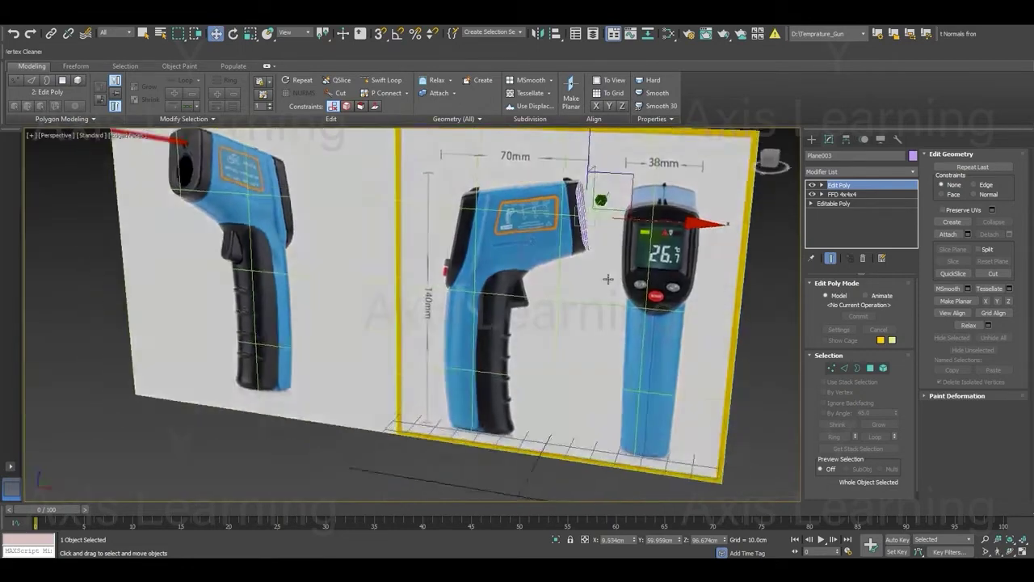
{"action": "middle_click_drag", "start_coordinate": [625, 190], "coordinate": [681, 214], "text": "alt"}
{"action": "left_click_drag", "start_coordinate": [669, 206], "coordinate": [471, 253]}
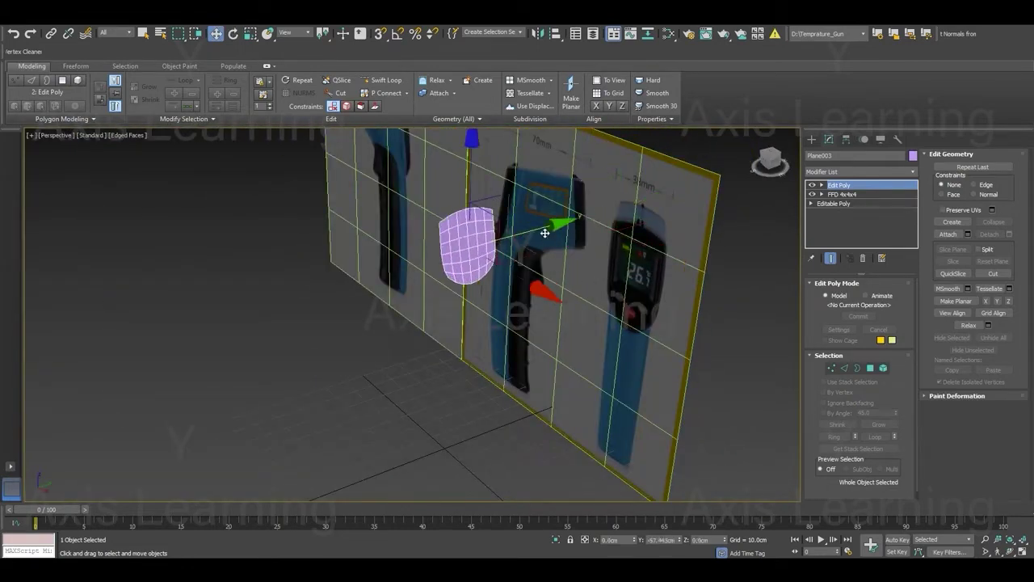
{"action": "key", "text": "3"}
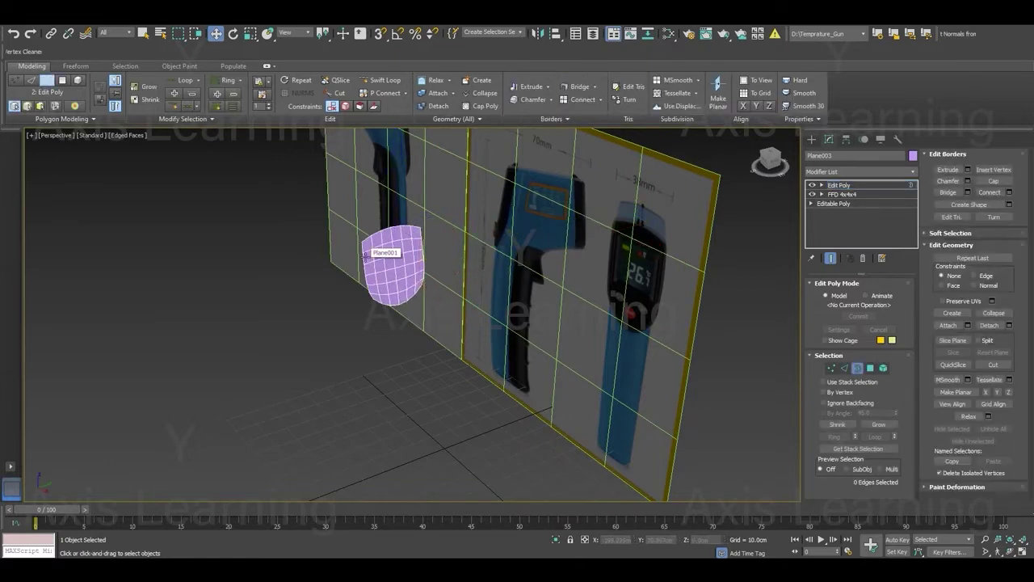
{"action": "middle_click_drag", "start_coordinate": [354, 314], "coordinate": [418, 292], "text": "alt"}
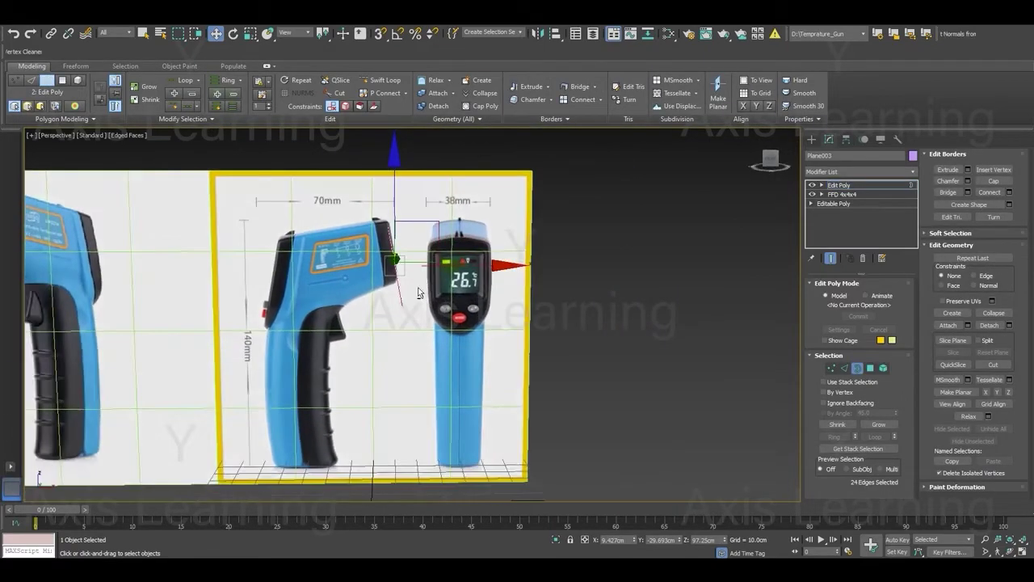
{"action": "key", "text": "f"}
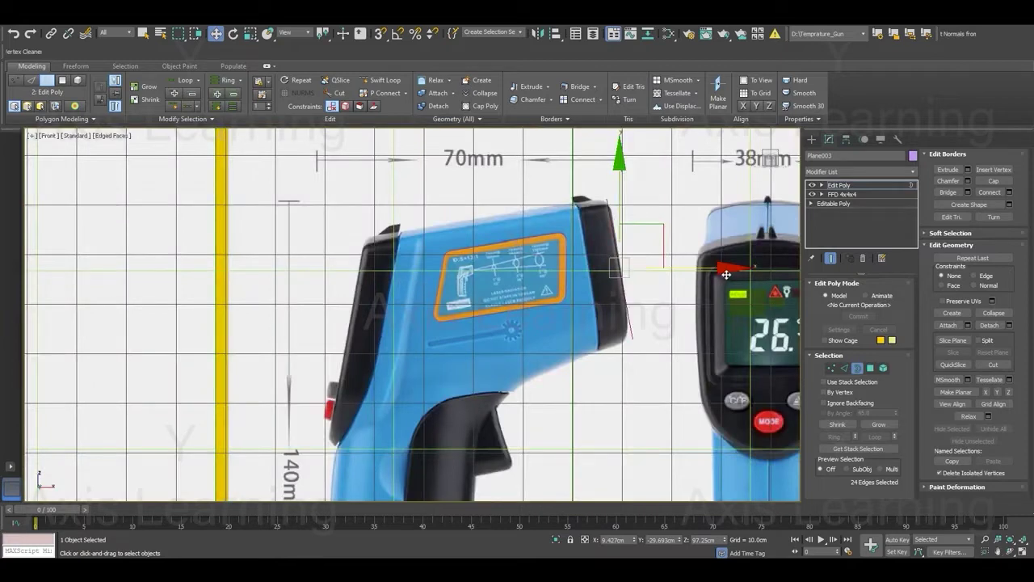
Extrude a new strip from the border across the barrel, lowering and rotating its end to match the slope.
{"action": "left_click_drag", "start_coordinate": [726, 275], "coordinate": [502, 285], "text": "shift"}
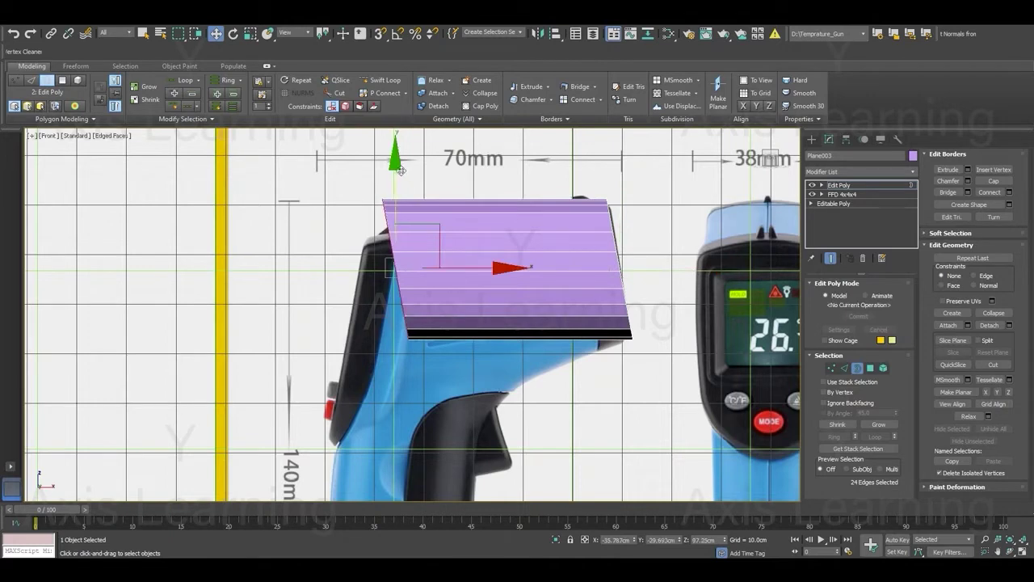
{"action": "mouse_move", "coordinate": [401, 170]}
{"action": "left_mouse_down"}
{"action": "mouse_move", "coordinate": [377, 218]}
{"action": "mouse_move", "coordinate": [505, 312]}
{"action": "left_mouse_up"}
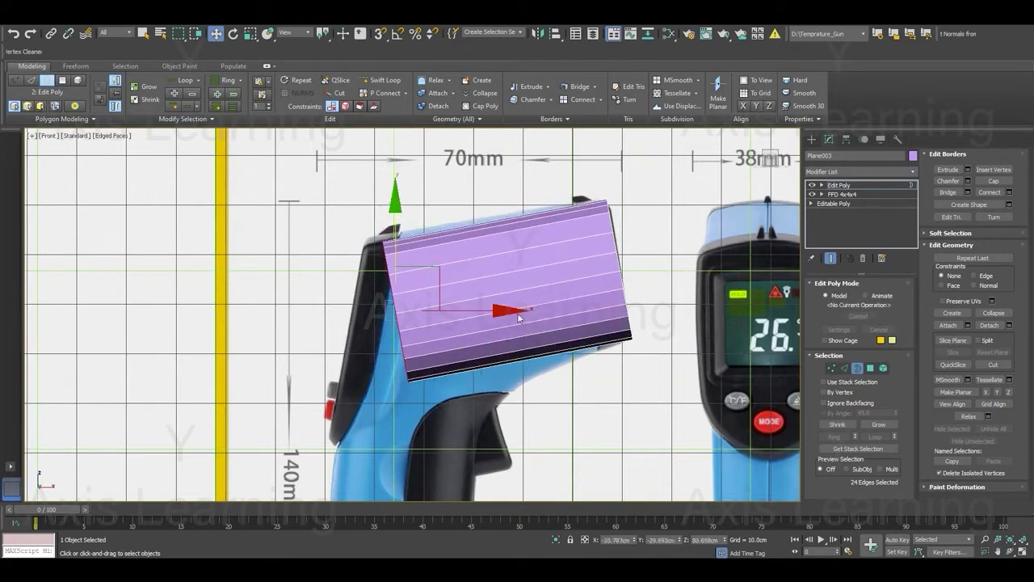
{"action": "key", "text": "e"}
{"action": "mouse_move", "coordinate": [463, 236]}
{"action": "left_mouse_down"}
{"action": "mouse_move", "coordinate": [472, 251]}
{"action": "mouse_move", "coordinate": [424, 255]}
{"action": "left_mouse_up"}
{"action": "key", "text": "w"}
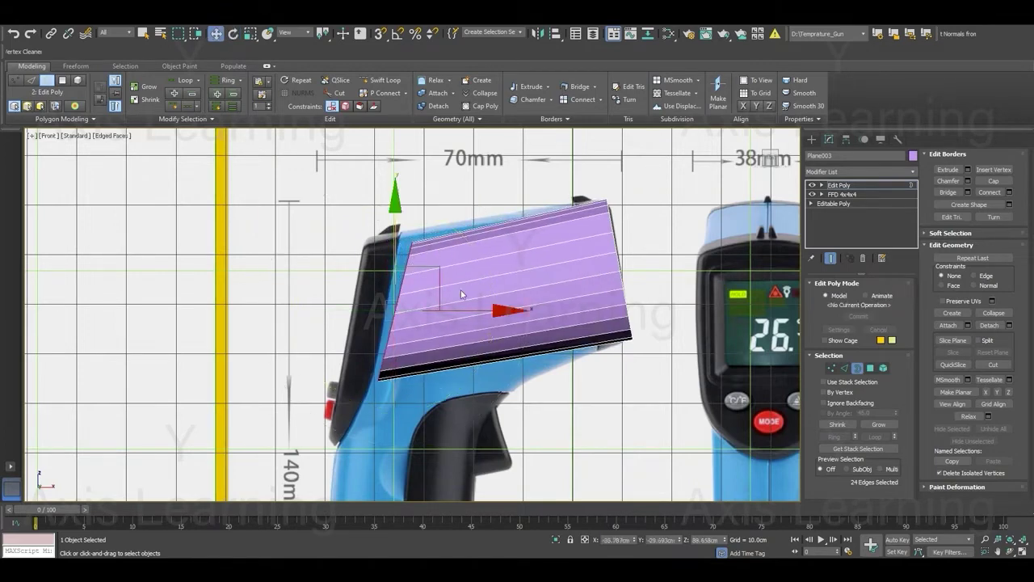
Tilt and nudge the strip's left-end vertices to line up with the gun's rear edge.
{"action": "key", "text": "1"}
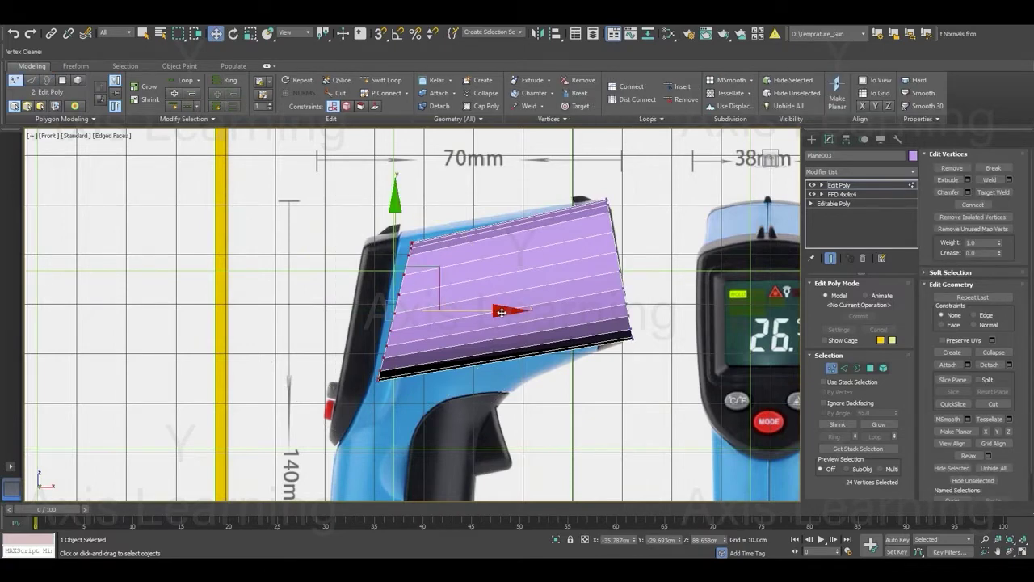
{"action": "left_click_drag", "start_coordinate": [500, 312], "coordinate": [488, 313]}
{"action": "key", "text": "e"}
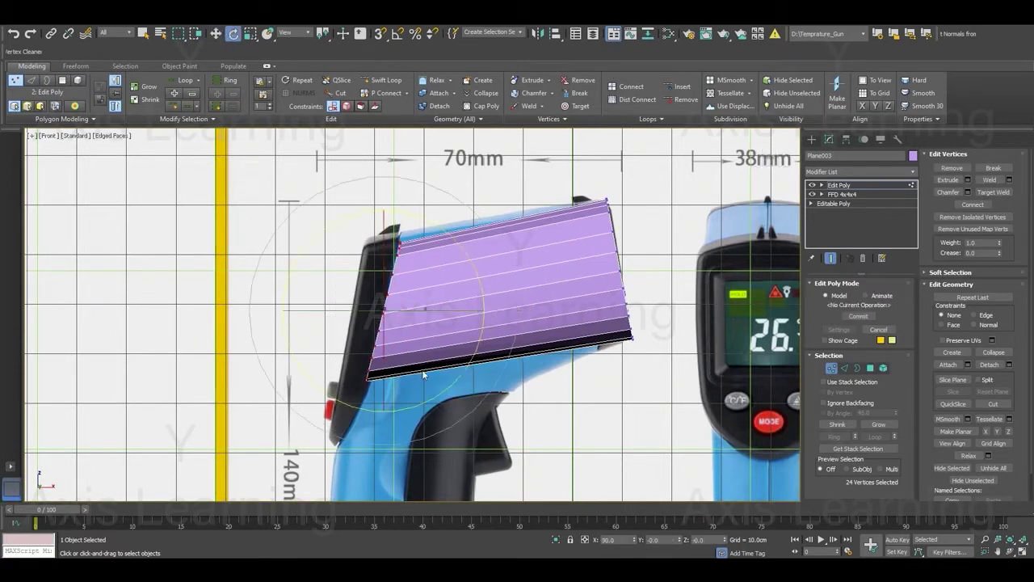
{"action": "left_click_drag", "start_coordinate": [453, 390], "coordinate": [477, 368]}
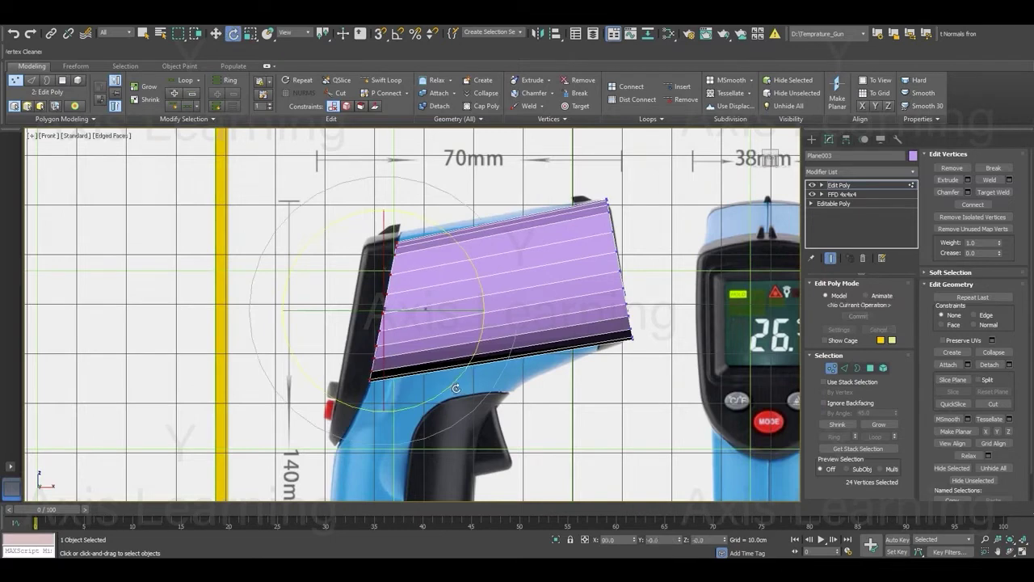
{"action": "key", "text": "w"}
{"action": "left_click_drag", "start_coordinate": [489, 315], "coordinate": [492, 314]}
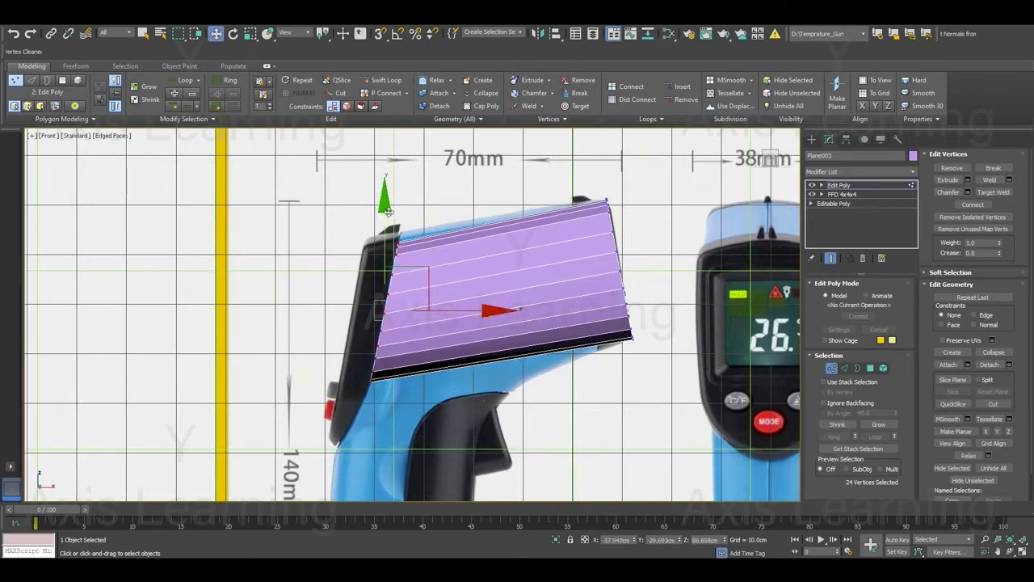
{"action": "left_click_drag", "start_coordinate": [388, 212], "coordinate": [392, 207]}
{"action": "key", "text": "alt+c"}
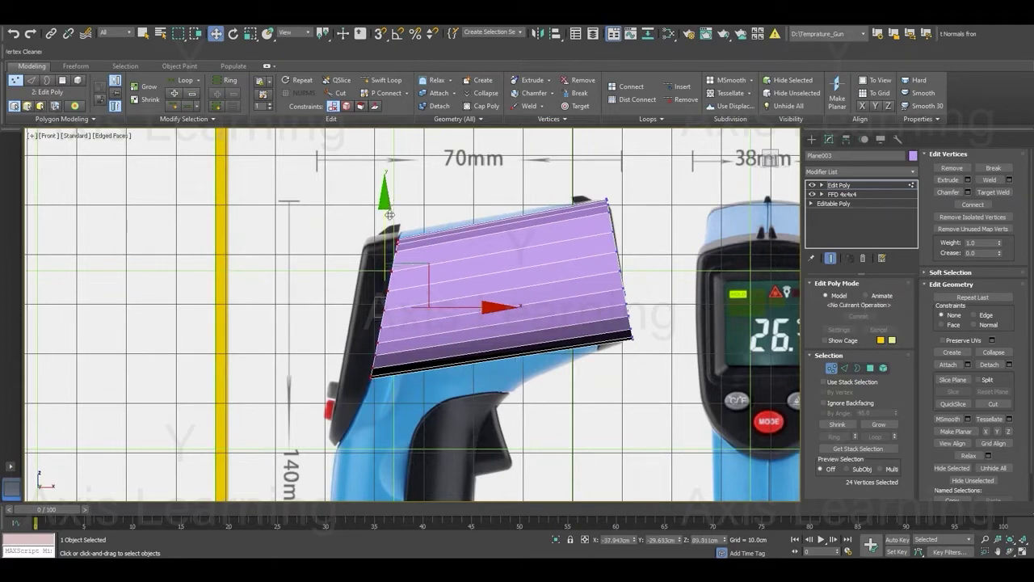
{"action": "right_click", "coordinate": [397, 299]}
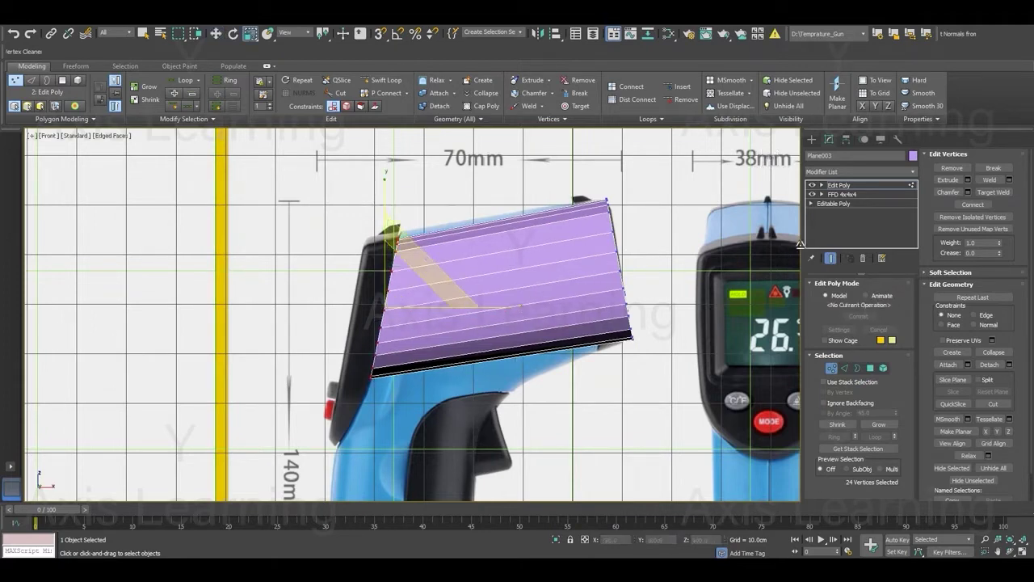
Select all of the strip's edges and apply Connect with an increased segment count.
{"action": "key", "text": "w"}
{"action": "key", "text": "2"}
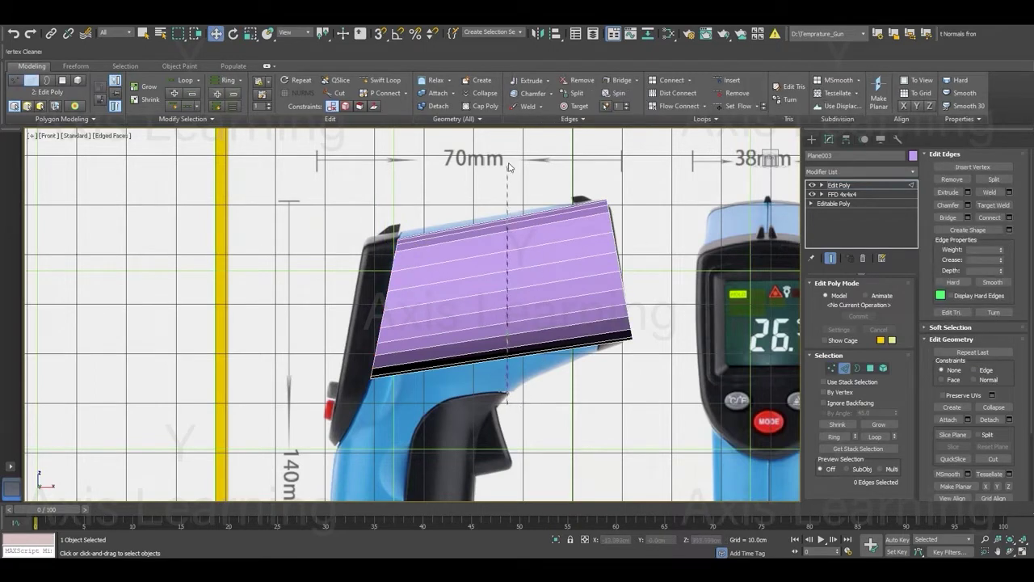
{"action": "key", "text": "ctrl+a"}
{"action": "right_click", "coordinate": [540, 185]}
{"action": "left_click", "coordinate": [449, 221]}
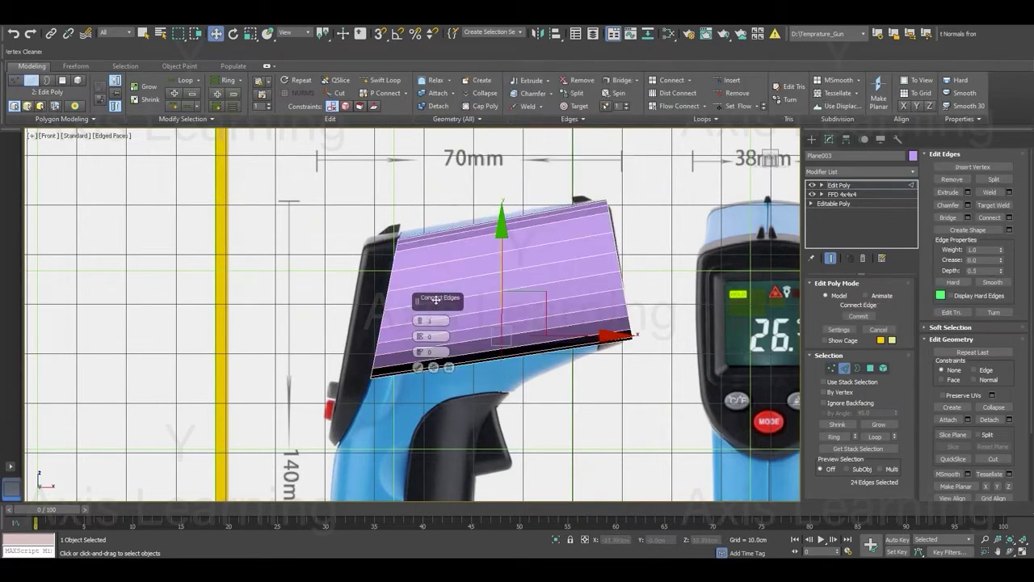
{"action": "left_click_drag", "start_coordinate": [416, 325], "coordinate": [418, 320]}
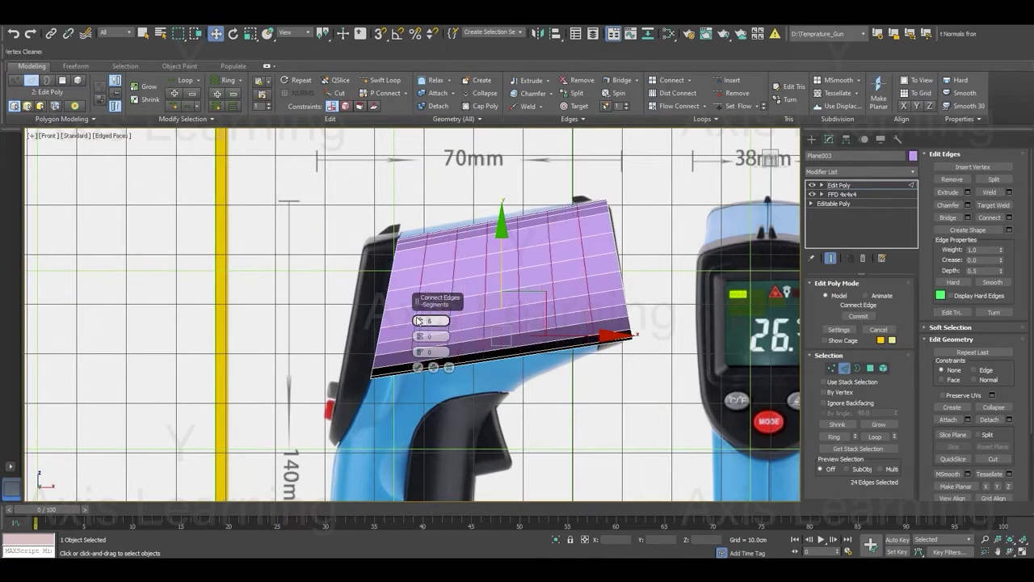
{"action": "left_click", "coordinate": [418, 367]}
{"action": "key", "text": "1"}
{"action": "key", "text": "1"}
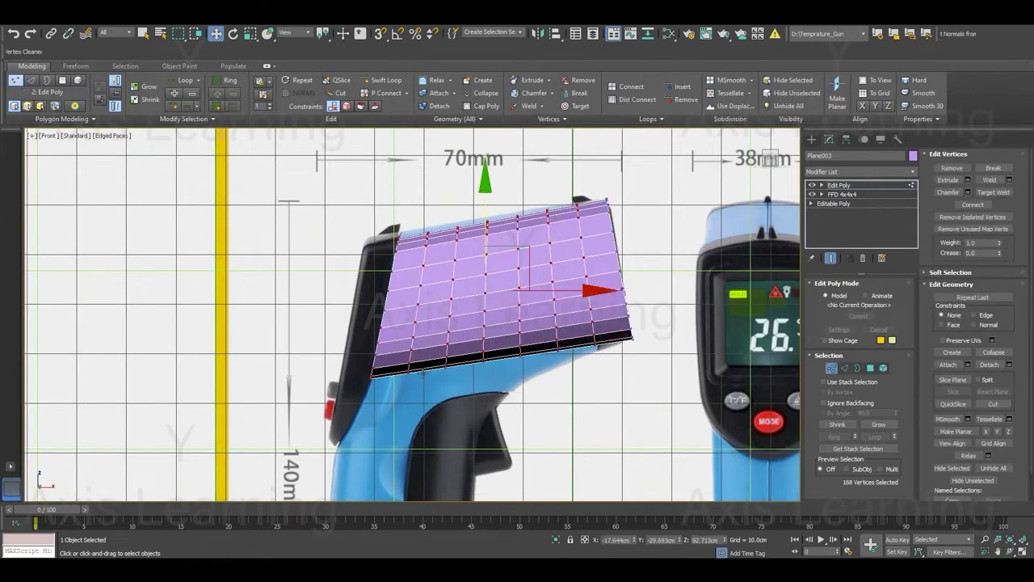
{"action": "middle_click_drag", "start_coordinate": [493, 346], "coordinate": [499, 329]}
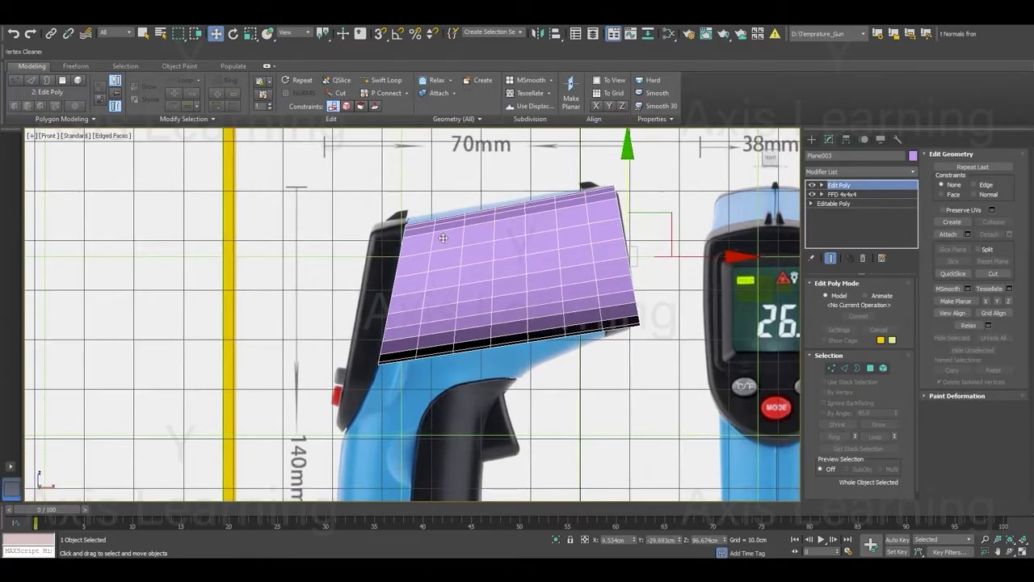
Connect the 24 horizontal edges with a single vertical loop and add an FFD 3x3x3 modifier.
{"action": "key", "text": "2"}
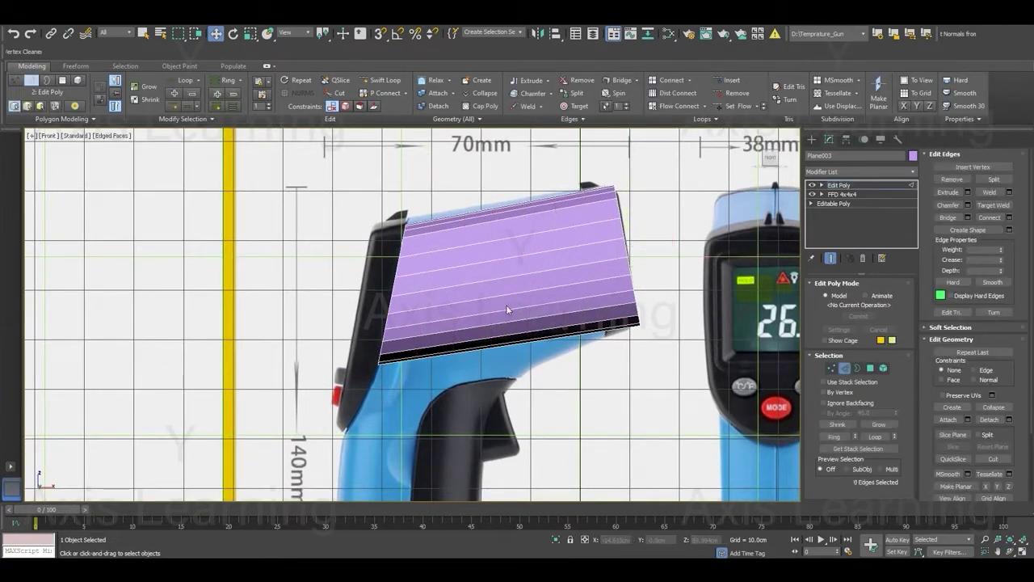
{"action": "left_click_drag", "start_coordinate": [522, 394], "coordinate": [507, 164]}
{"action": "right_click", "coordinate": [538, 223]}
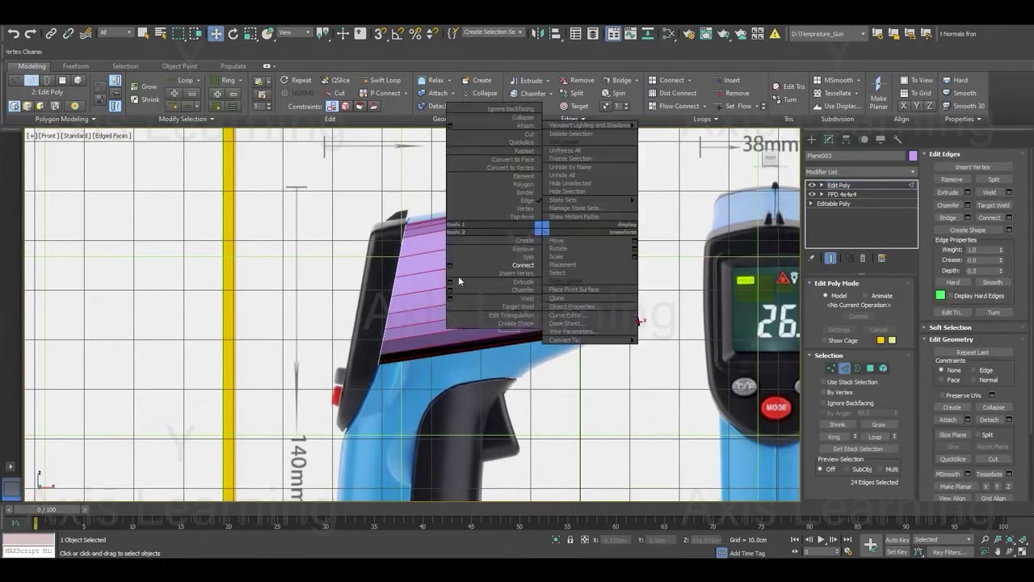
{"action": "left_click", "coordinate": [452, 279]}
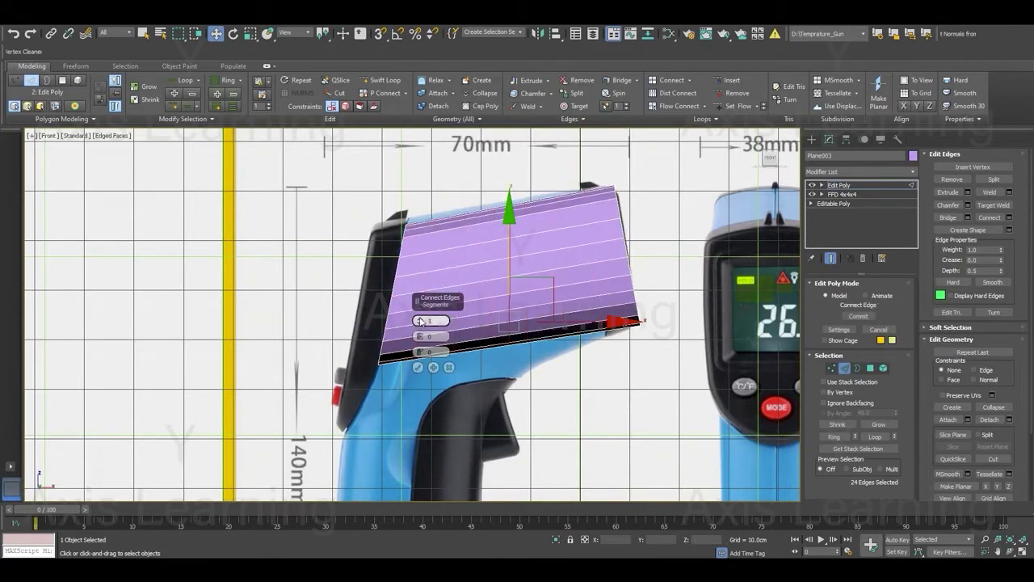
{"action": "left_click", "coordinate": [418, 367]}
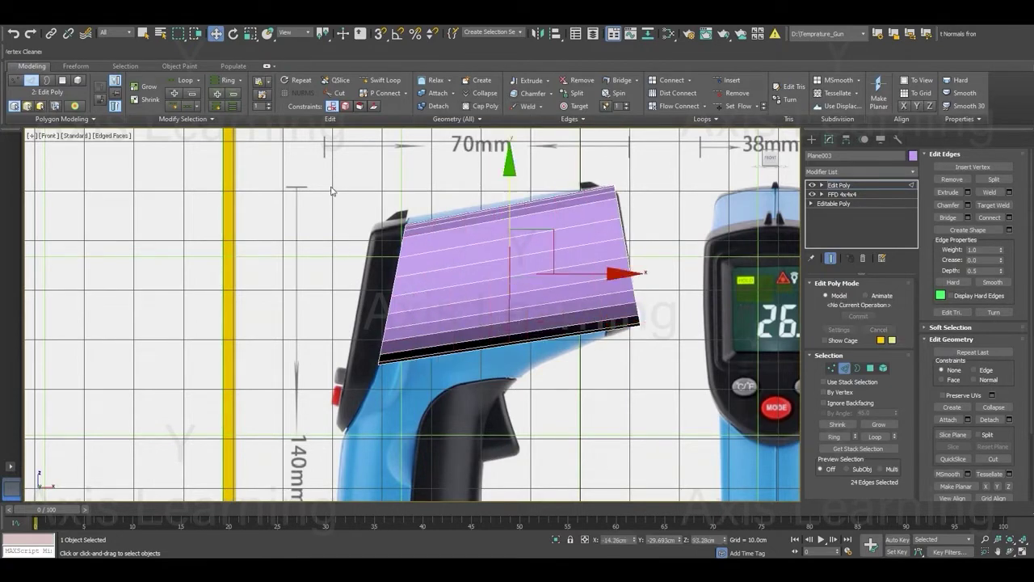
{"action": "left_click", "coordinate": [483, 273]}
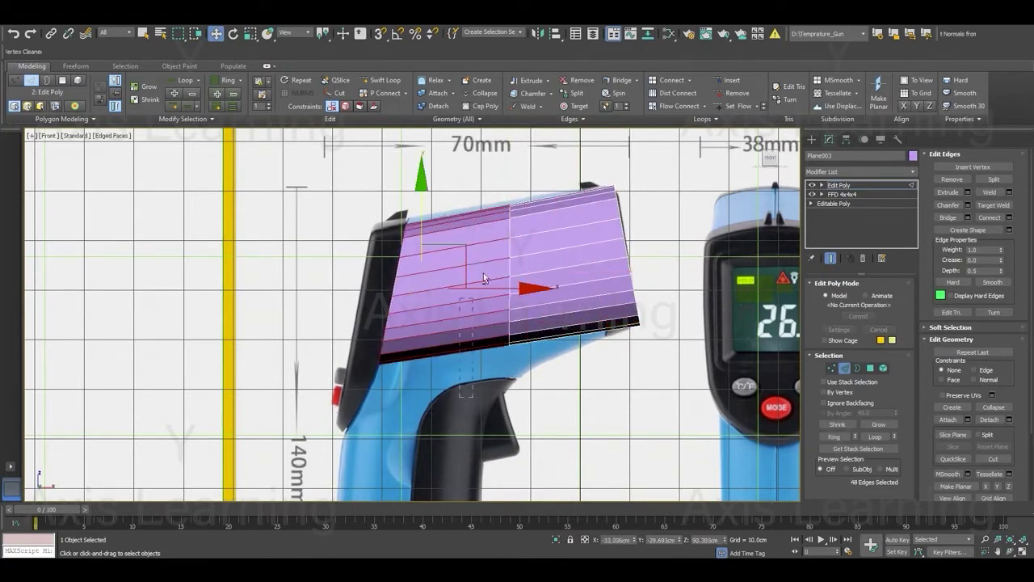
{"action": "left_click", "coordinate": [837, 170]}
{"action": "left_click", "coordinate": [850, 200]}
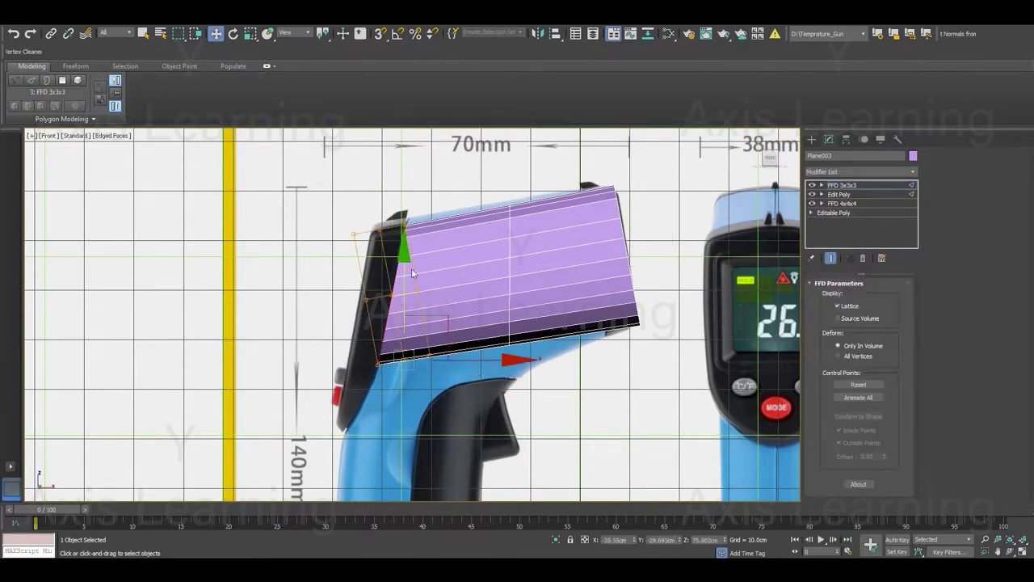
Move the FFD 3x3x3 left control points down, left and up to bend the strip's rear over the grip.
{"action": "mouse_move", "coordinate": [412, 273]}
{"action": "left_mouse_down"}
{"action": "mouse_move", "coordinate": [386, 299]}
{"action": "mouse_move", "coordinate": [388, 324]}
{"action": "left_mouse_up"}
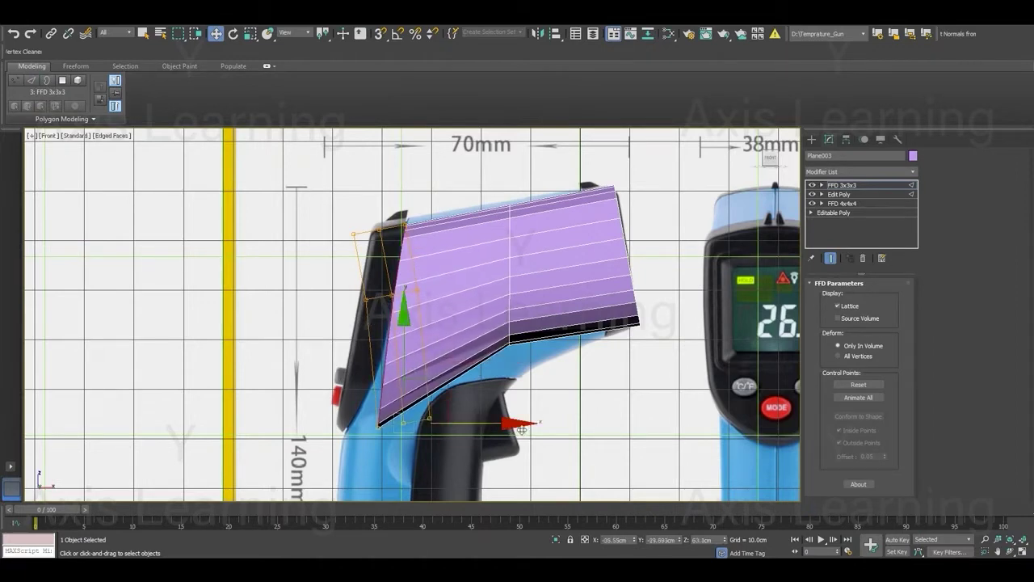
{"action": "left_click_drag", "start_coordinate": [521, 430], "coordinate": [446, 432]}
{"action": "left_click_drag", "start_coordinate": [371, 324], "coordinate": [371, 357]}
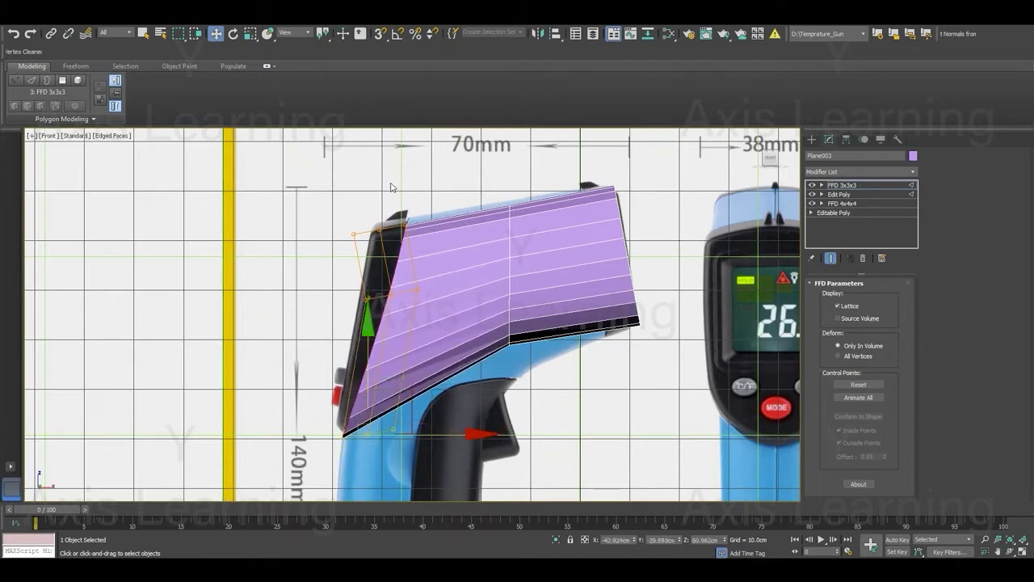
{"action": "left_click_drag", "start_coordinate": [413, 229], "coordinate": [413, 216]}
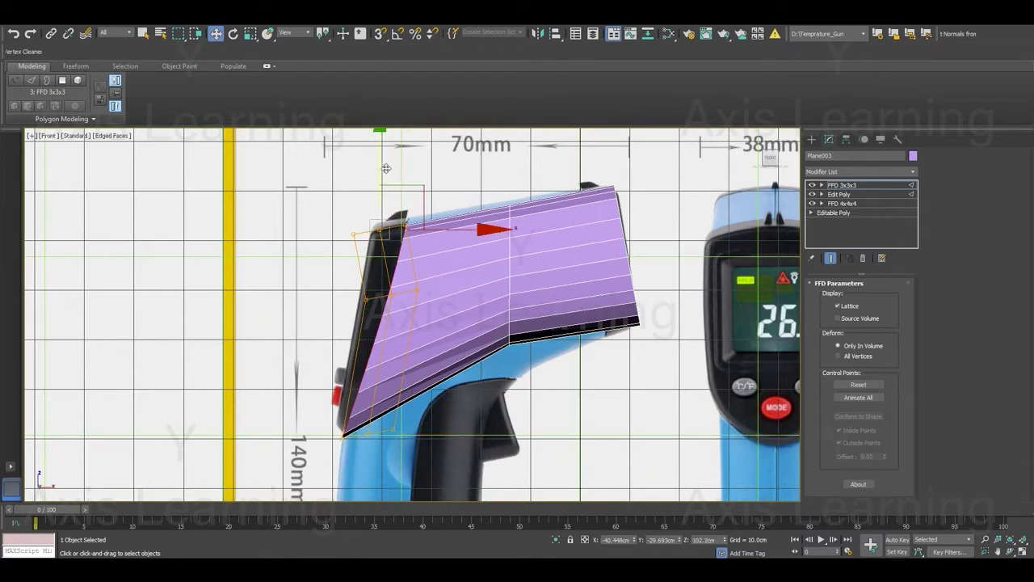
{"action": "left_click_drag", "start_coordinate": [386, 168], "coordinate": [392, 162]}
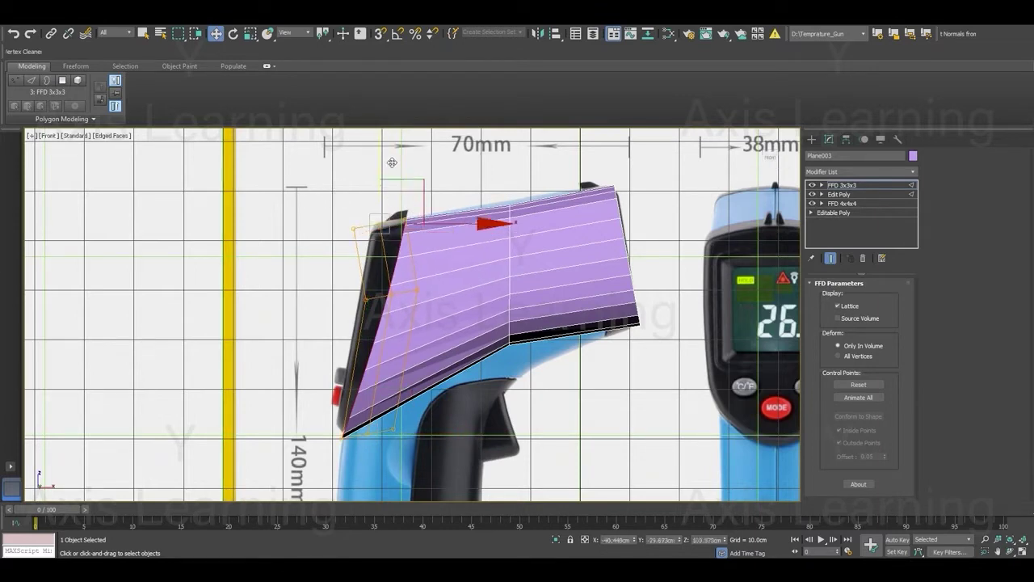
{"action": "left_click_drag", "start_coordinate": [485, 226], "coordinate": [483, 226]}
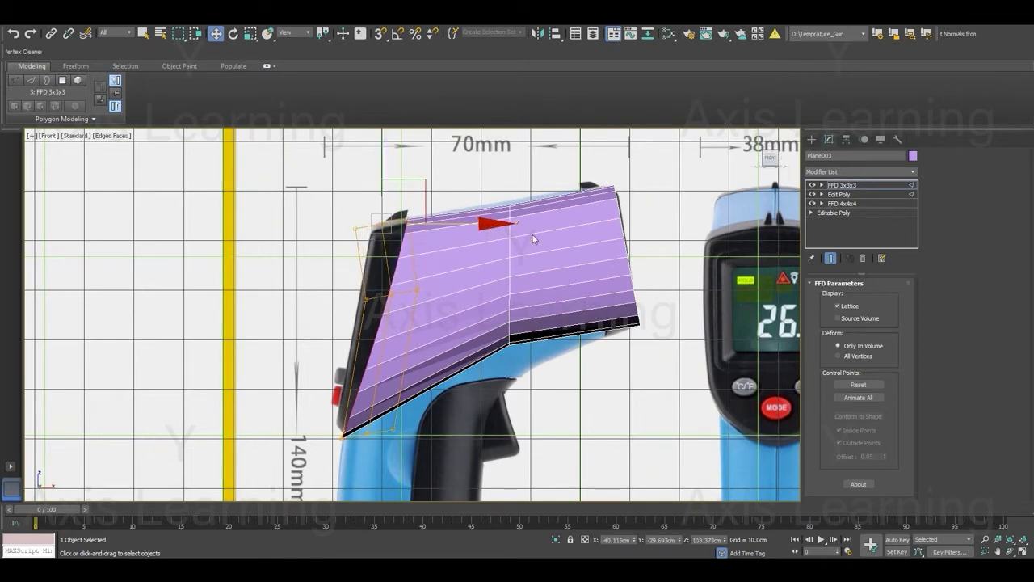
{"action": "left_click", "coordinate": [863, 172]}
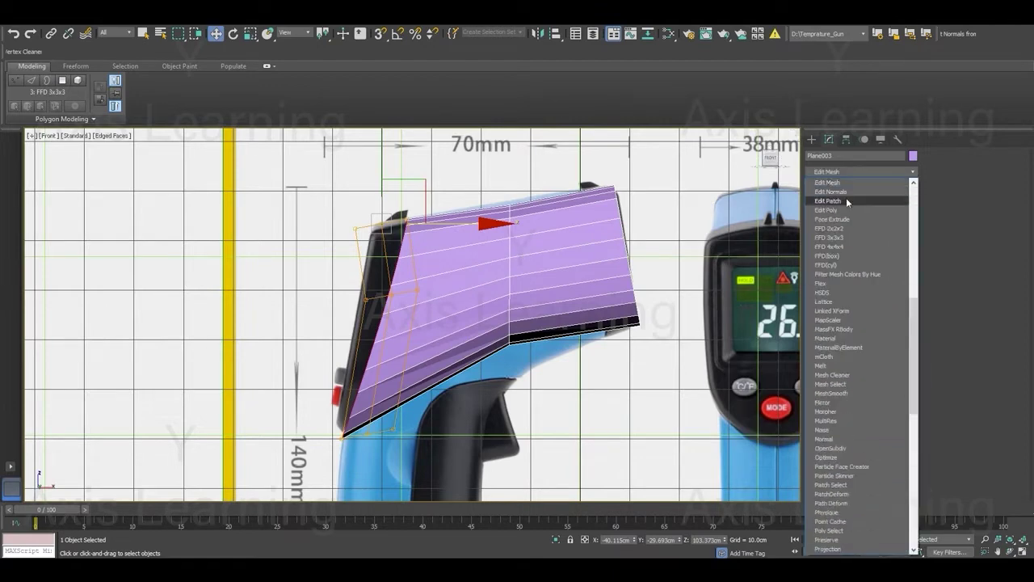
Add another Edit Poly to Plane003 and nudge the selected lower edges slightly right.
{"action": "left_click", "coordinate": [846, 198]}
{"action": "key", "text": "2"}
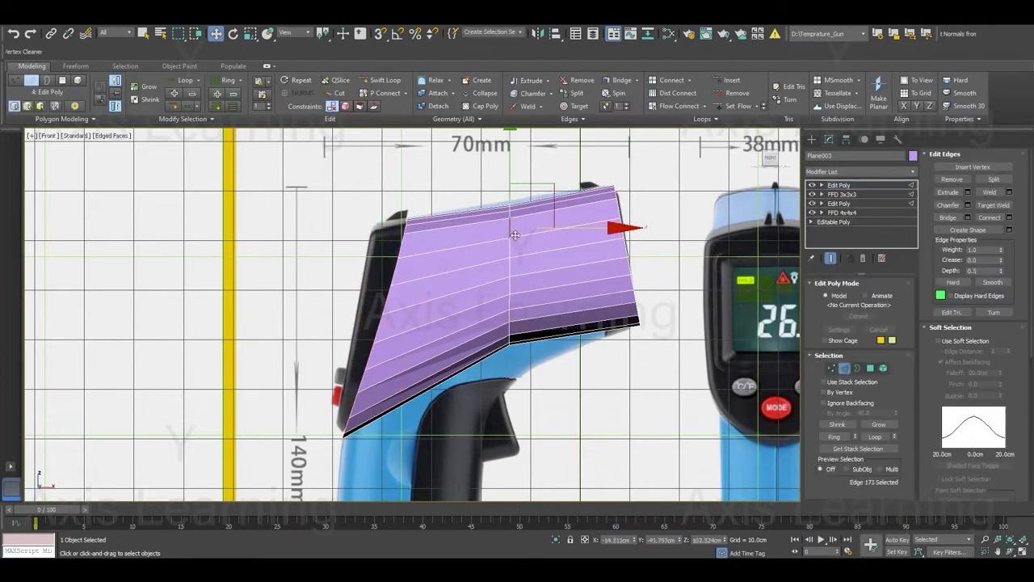
{"action": "key", "text": "q"}
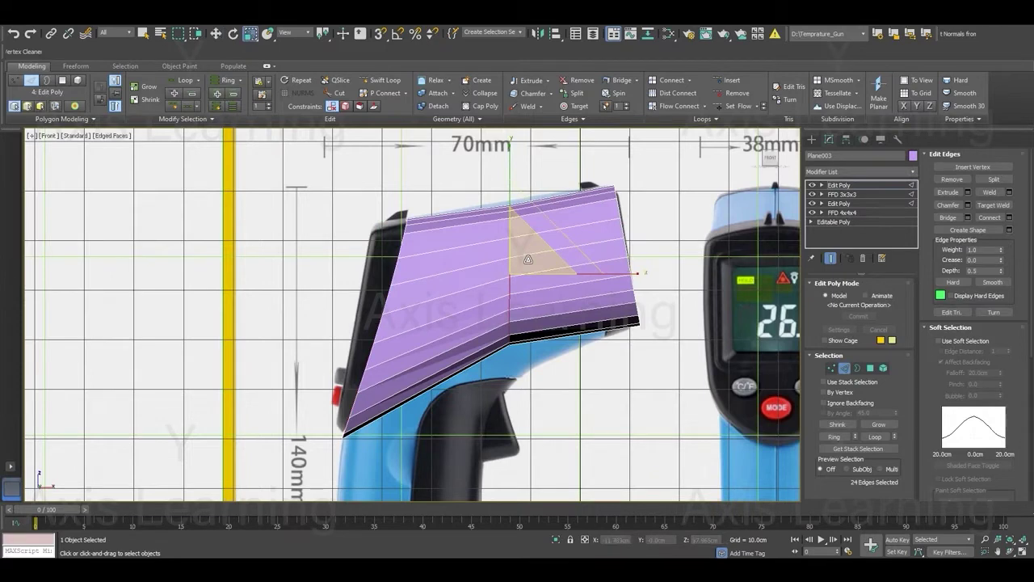
{"action": "left_click_drag", "start_coordinate": [528, 259], "coordinate": [533, 256]}
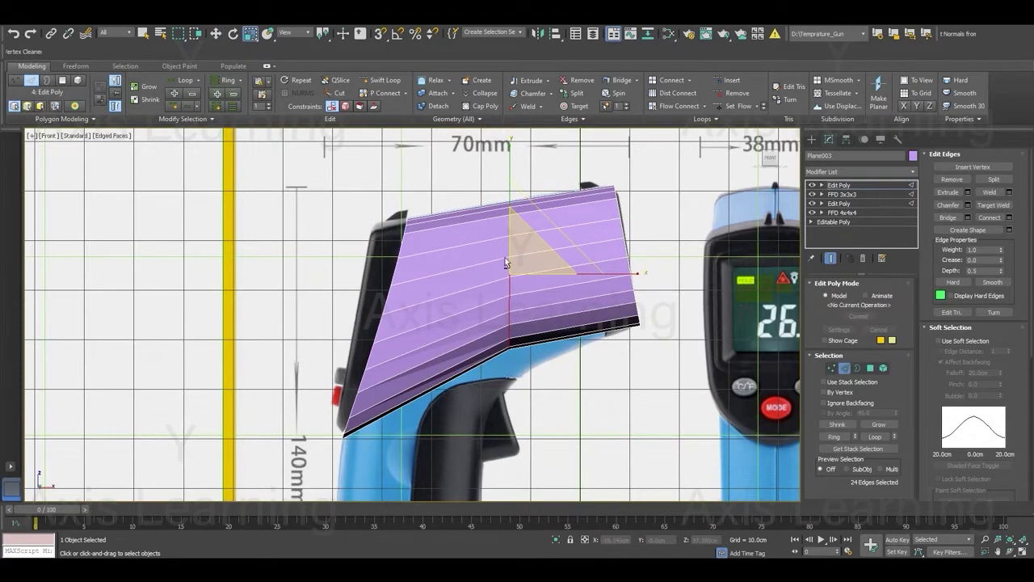
Orbit the Perspective view to inspect the bent strip against the reference images.
{"action": "scroll", "coordinate": [504, 257], "scroll_direction": "down", "scroll_amount": 2}
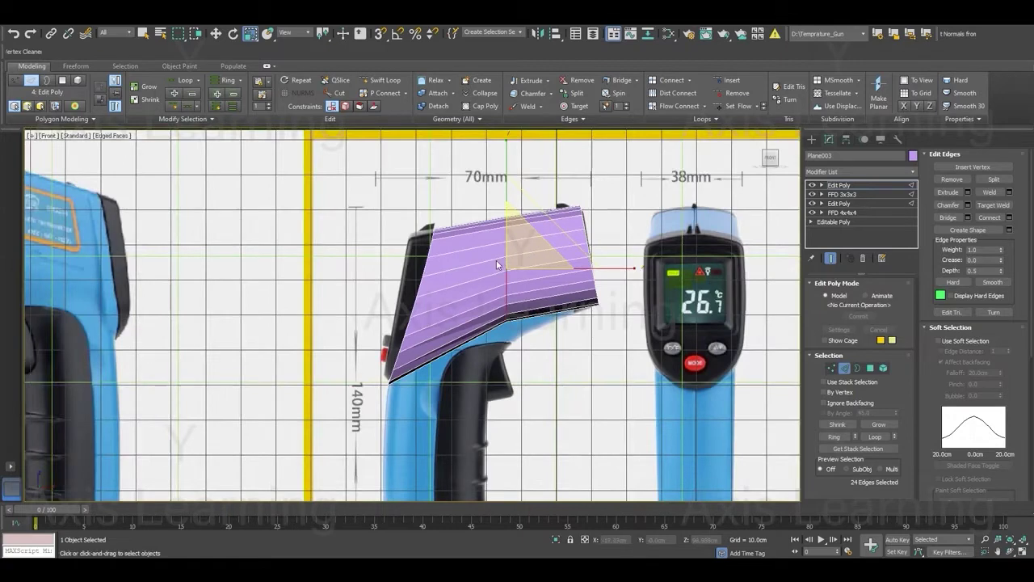
{"action": "scroll", "coordinate": [601, 238], "scroll_direction": "up", "scroll_amount": 1}
{"action": "scroll", "coordinate": [601, 237], "scroll_direction": "up", "scroll_amount": 2}
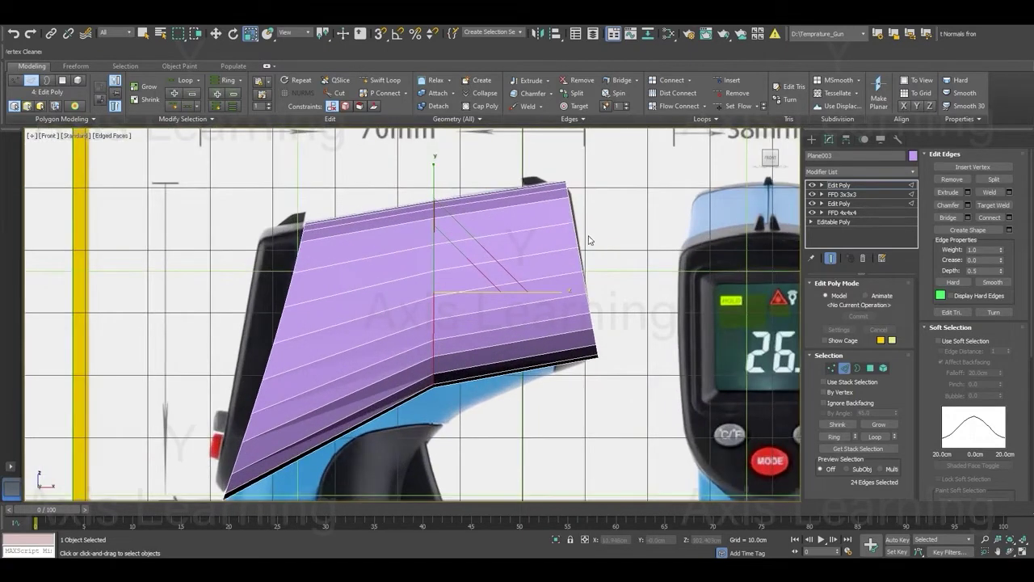
{"action": "scroll", "coordinate": [570, 241], "scroll_direction": "down", "scroll_amount": 2}
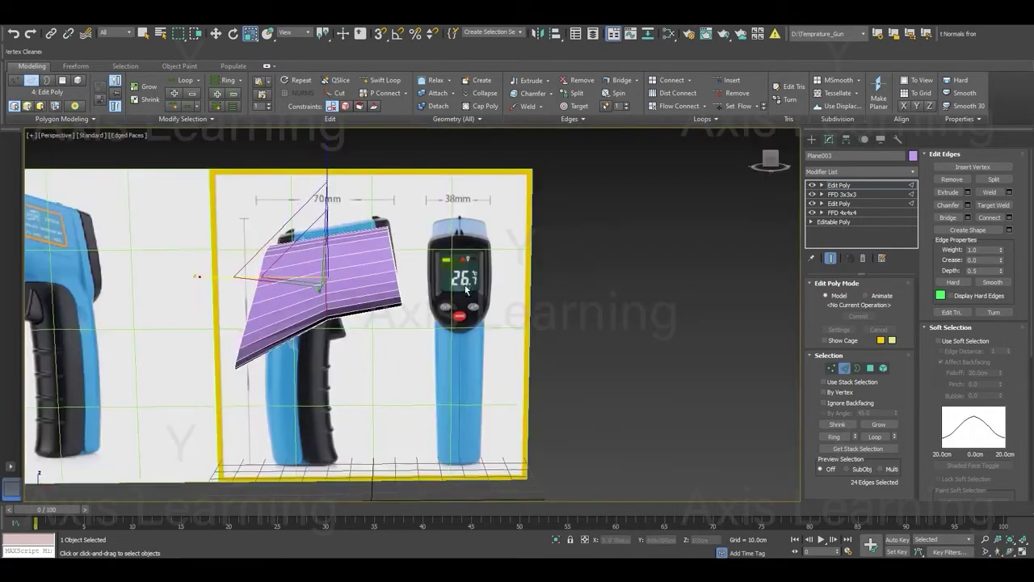
{"action": "key", "text": "p"}
{"action": "mouse_move", "coordinate": [570, 237]}
{"action": "middle_mouse_down", "text": "alt"}
{"action": "mouse_move", "coordinate": [418, 304]}
{"action": "mouse_move", "coordinate": [466, 293]}
{"action": "mouse_move", "coordinate": [452, 291]}
{"action": "middle_mouse_up", "text": "alt"}
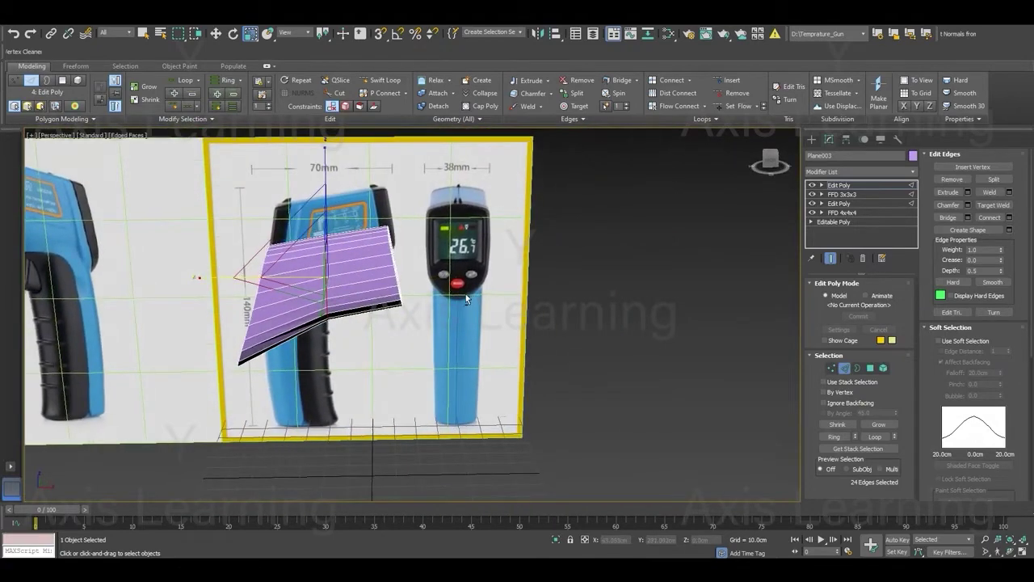
{"action": "scroll", "coordinate": [367, 261], "scroll_direction": "up", "scroll_amount": 3}
{"action": "mouse_move", "coordinate": [368, 261]}
{"action": "middle_mouse_down", "text": "alt"}
{"action": "mouse_move", "coordinate": [363, 288]}
{"action": "mouse_move", "coordinate": [372, 289]}
{"action": "mouse_move", "coordinate": [365, 277]}
{"action": "mouse_move", "coordinate": [431, 311]}
{"action": "mouse_move", "coordinate": [371, 302]}
{"action": "mouse_move", "coordinate": [475, 291]}
{"action": "mouse_move", "coordinate": [483, 273]}
{"action": "mouse_move", "coordinate": [338, 309]}
{"action": "mouse_move", "coordinate": [418, 301]}
{"action": "mouse_move", "coordinate": [385, 323]}
{"action": "mouse_move", "coordinate": [398, 340]}
{"action": "middle_mouse_up", "text": "alt"}
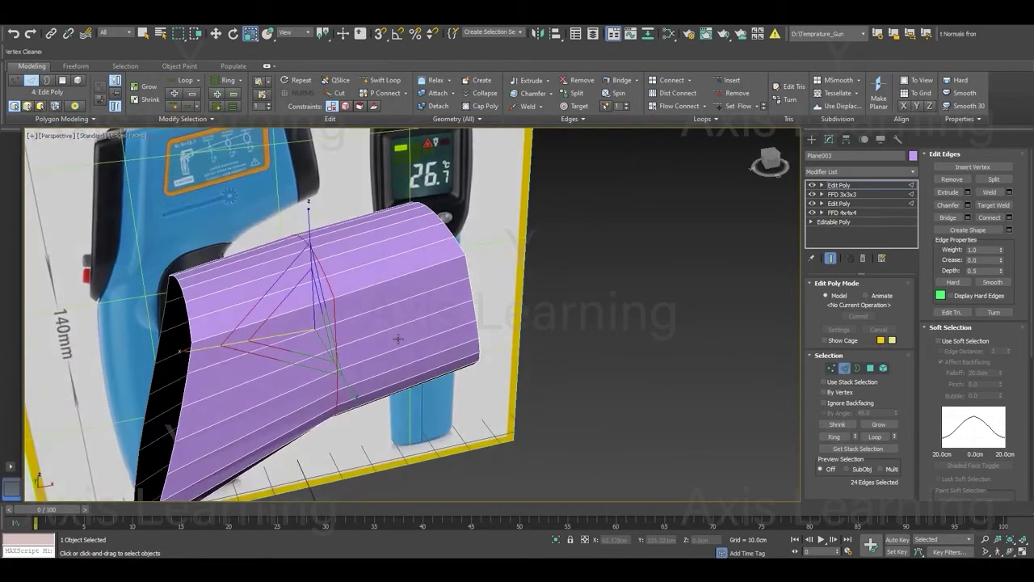
Return to the Front view with See-Through on, frame the gun, and enter Vertex mode.
{"action": "key", "text": "f"}
{"action": "key", "text": "alt+x"}
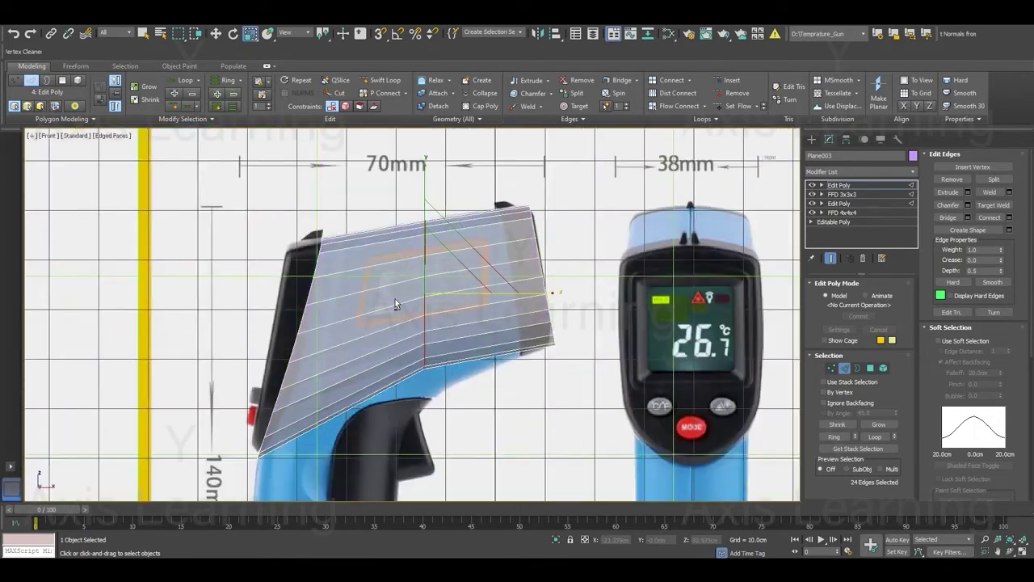
{"action": "scroll", "coordinate": [382, 298], "scroll_direction": "down", "scroll_amount": 3}
{"action": "scroll", "coordinate": [382, 297], "scroll_direction": "up", "scroll_amount": 3}
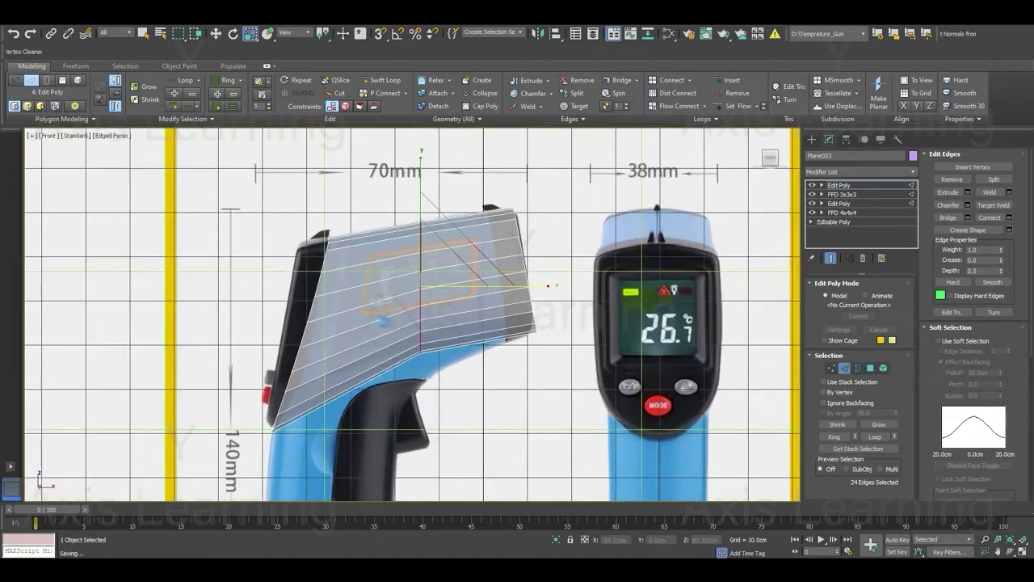
{"action": "key", "text": "2"}
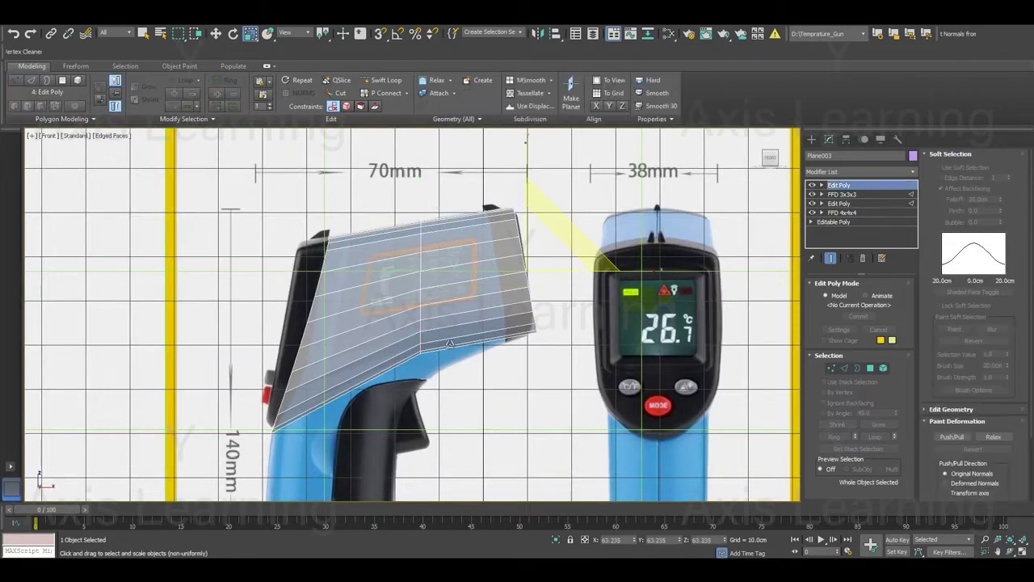
{"action": "middle_click_drag", "start_coordinate": [506, 280], "coordinate": [543, 237]}
{"action": "key", "text": "1"}
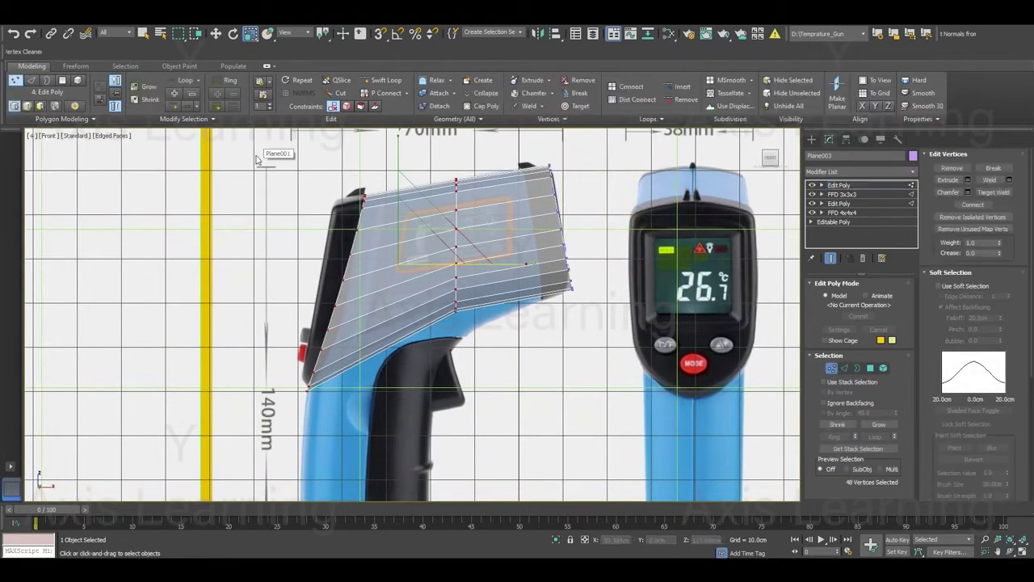
Add an FFD 3x3x3 and move its rear control points to bend the back of the mesh.
{"action": "left_click", "coordinate": [864, 172]}
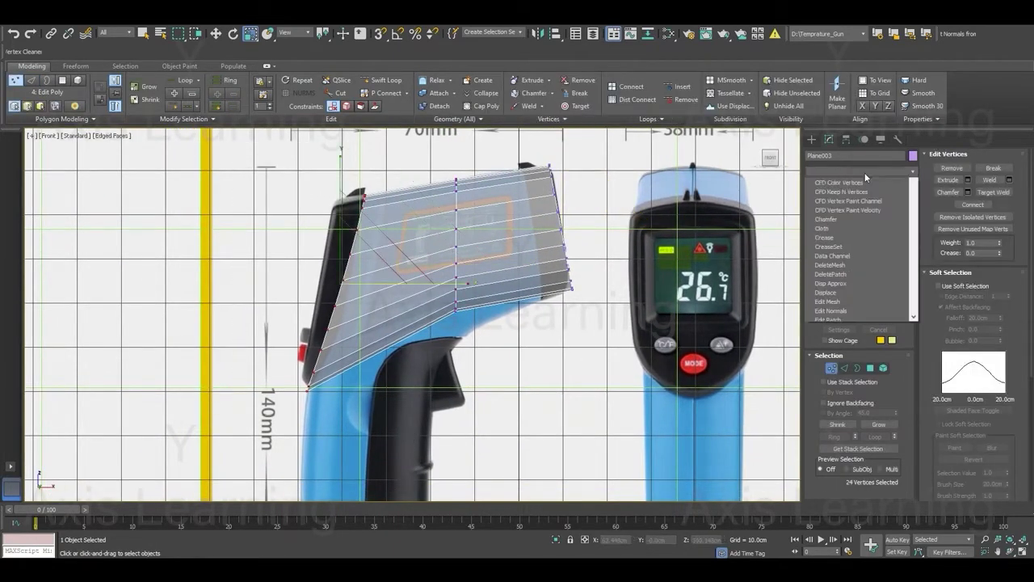
{"action": "left_click", "coordinate": [851, 200]}
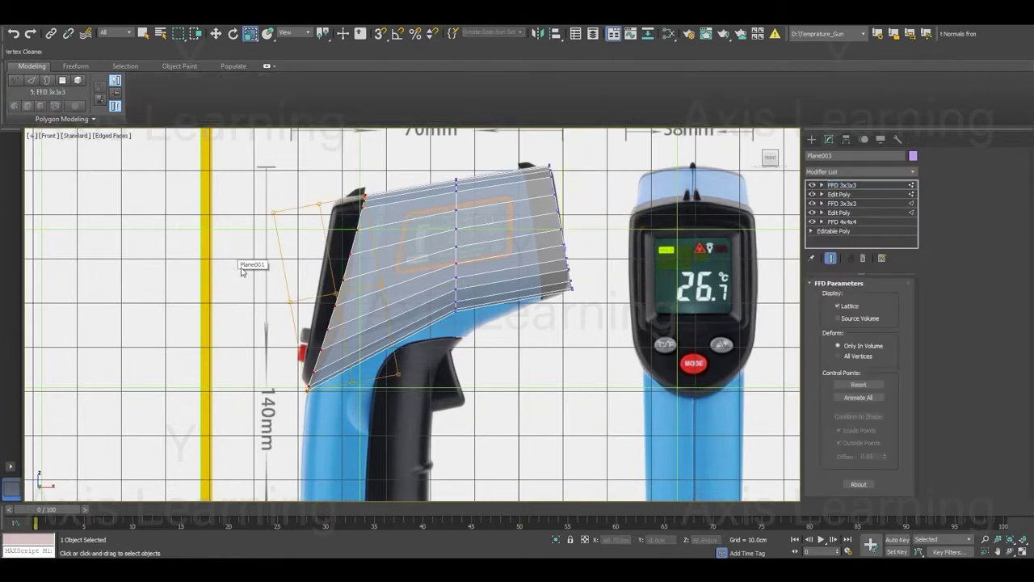
{"action": "key", "text": "w"}
{"action": "left_click_drag", "start_coordinate": [434, 293], "coordinate": [454, 294]}
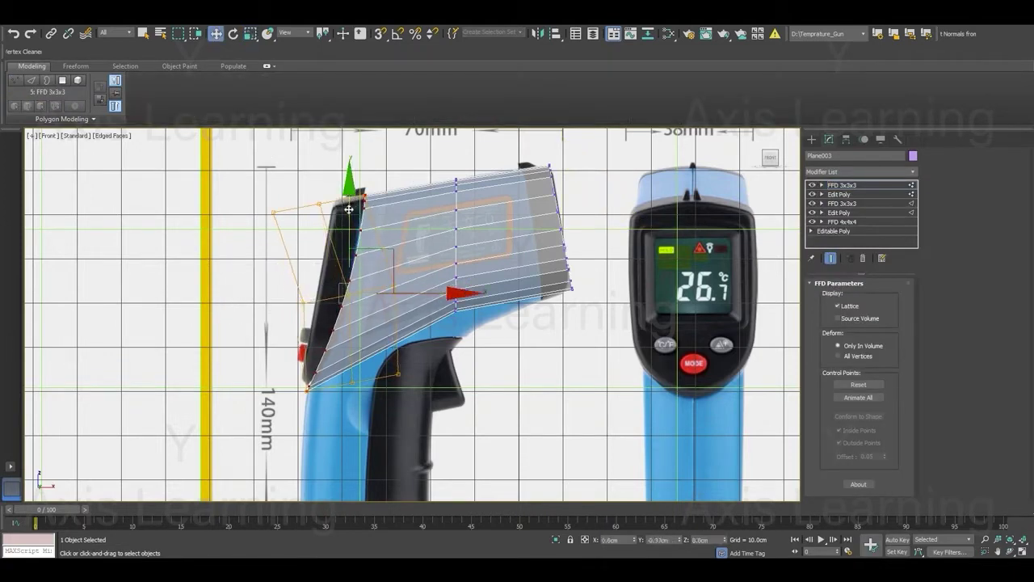
{"action": "left_click_drag", "start_coordinate": [343, 209], "coordinate": [344, 249]}
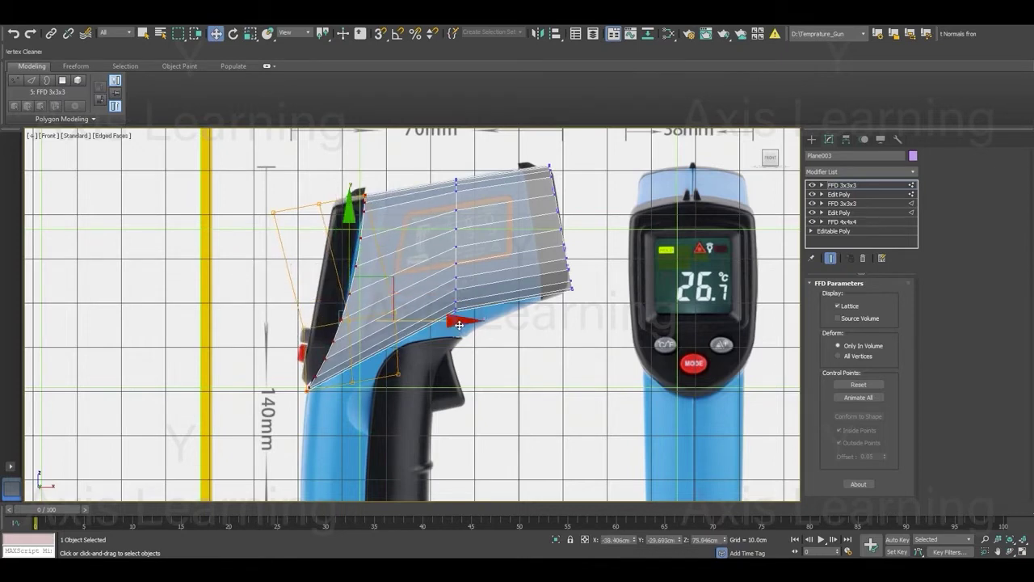
{"action": "left_click_drag", "start_coordinate": [234, 172], "coordinate": [402, 239]}
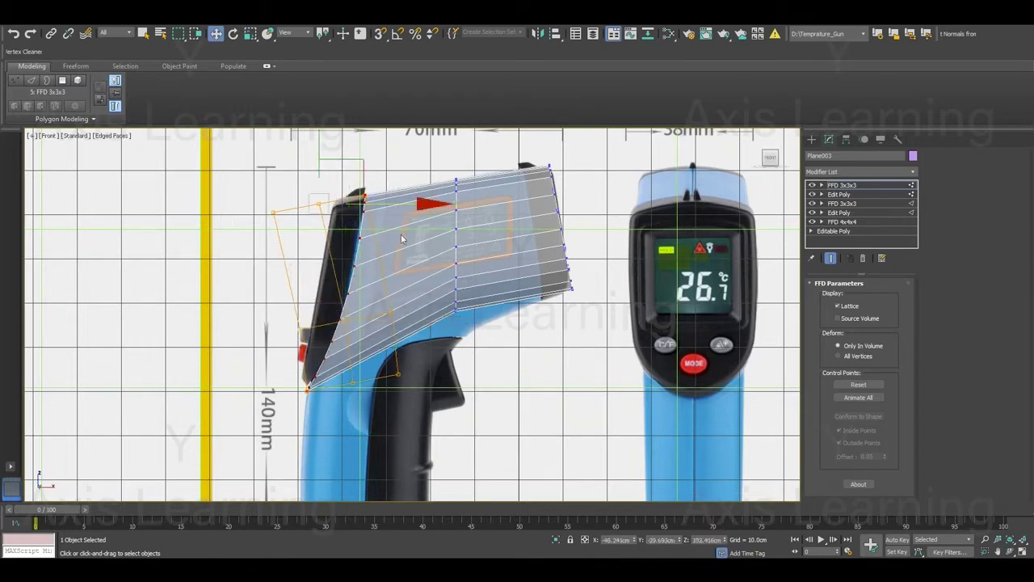
{"action": "left_click_drag", "start_coordinate": [443, 210], "coordinate": [441, 208]}
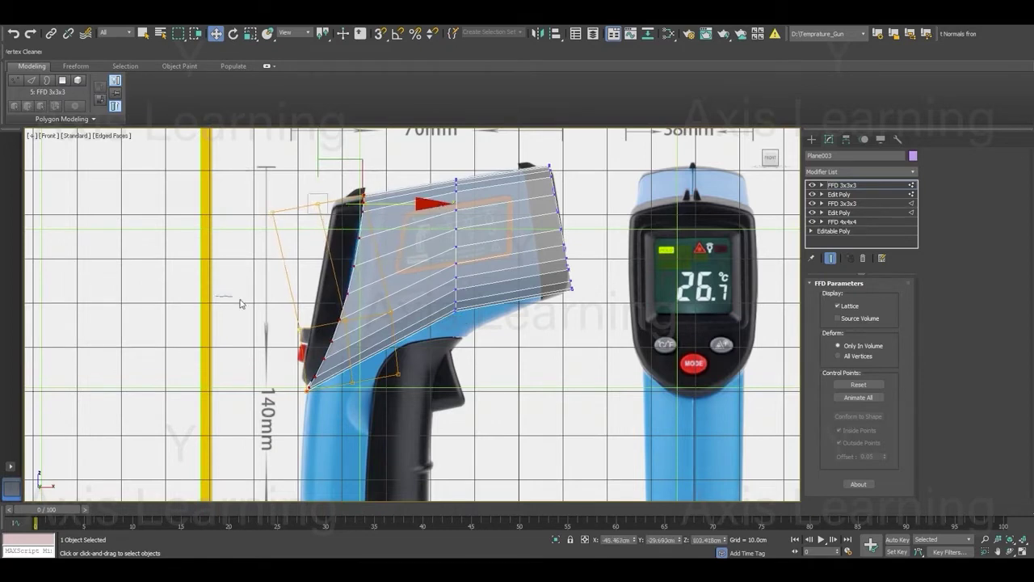
Select the middle rear lattice points and stack a new Edit Poly above the FFD.
{"action": "left_click_drag", "start_coordinate": [391, 335], "coordinate": [407, 344]}
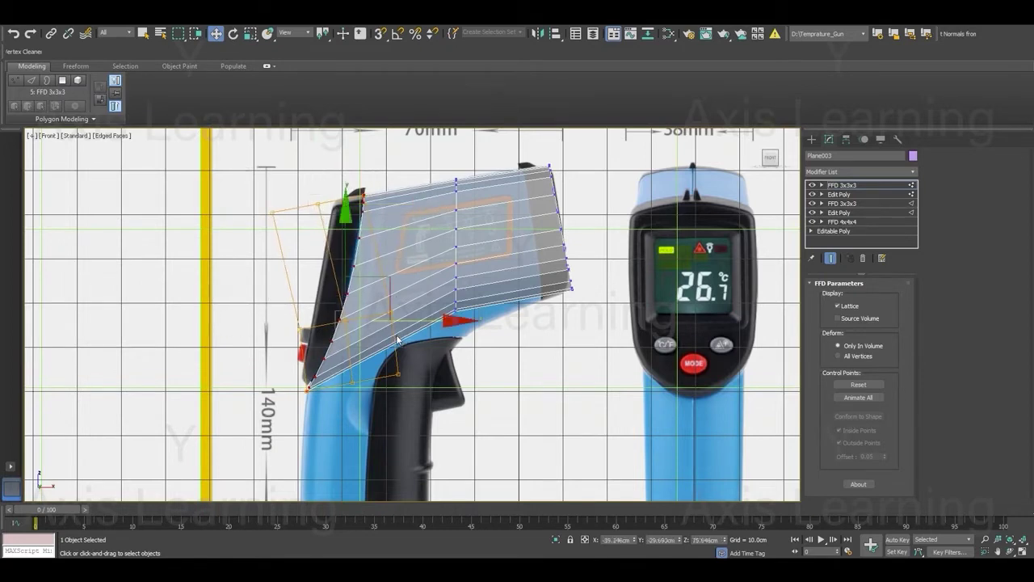
{"action": "left_click", "coordinate": [853, 170]}
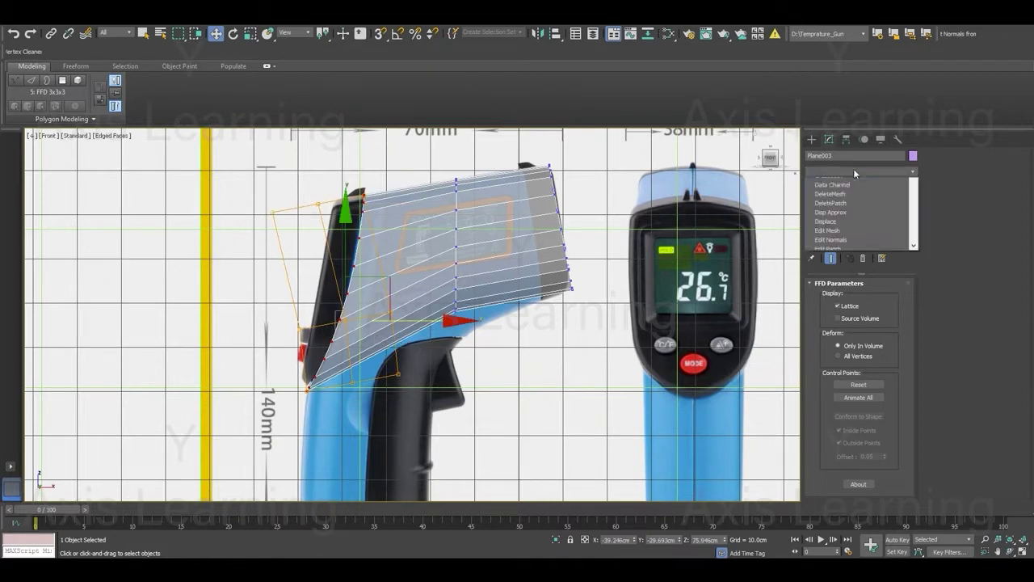
{"action": "left_click", "coordinate": [843, 209]}
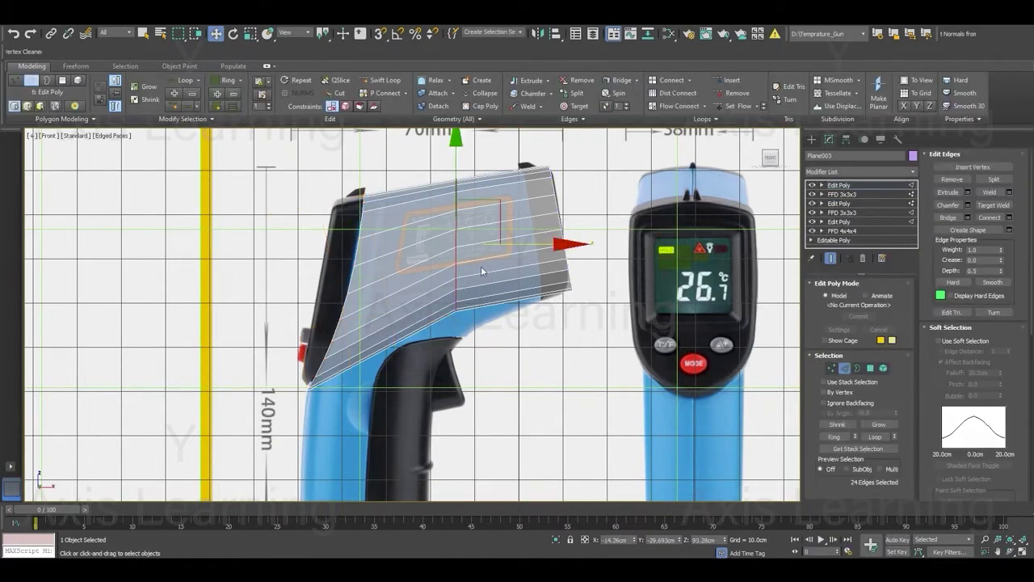
Select an edge ring along the barrel and Connect it to create a new vertical loop.
{"action": "left_click", "coordinate": [480, 265]}
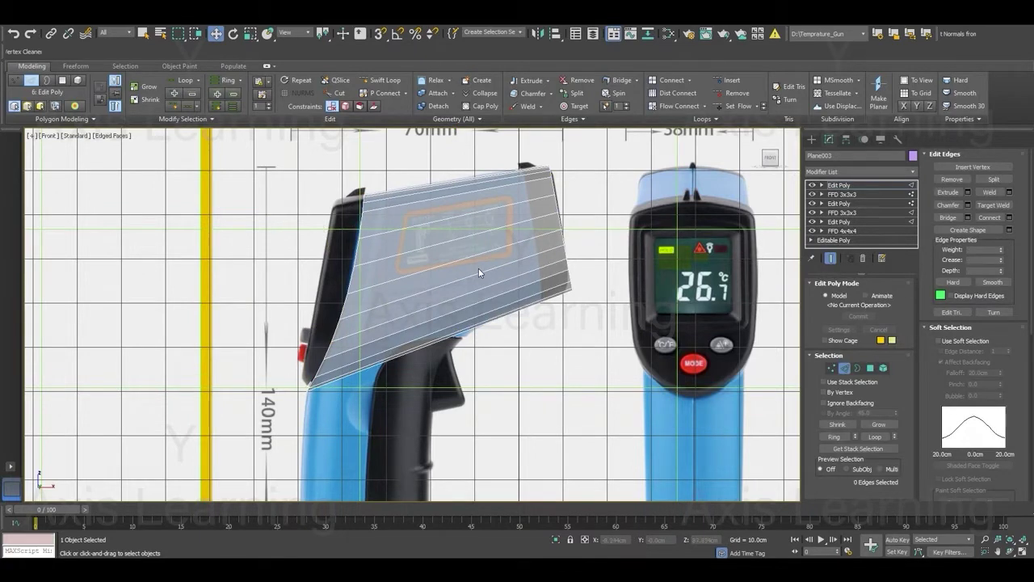
{"action": "scroll", "coordinate": [465, 245], "scroll_direction": "down", "scroll_amount": 3}
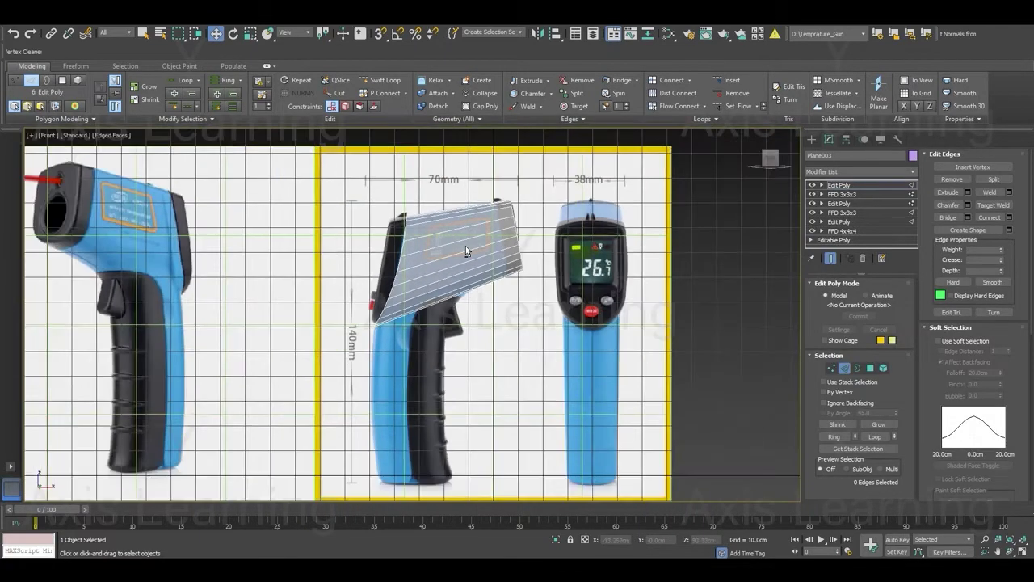
{"action": "scroll", "coordinate": [476, 296], "scroll_direction": "up", "scroll_amount": 2}
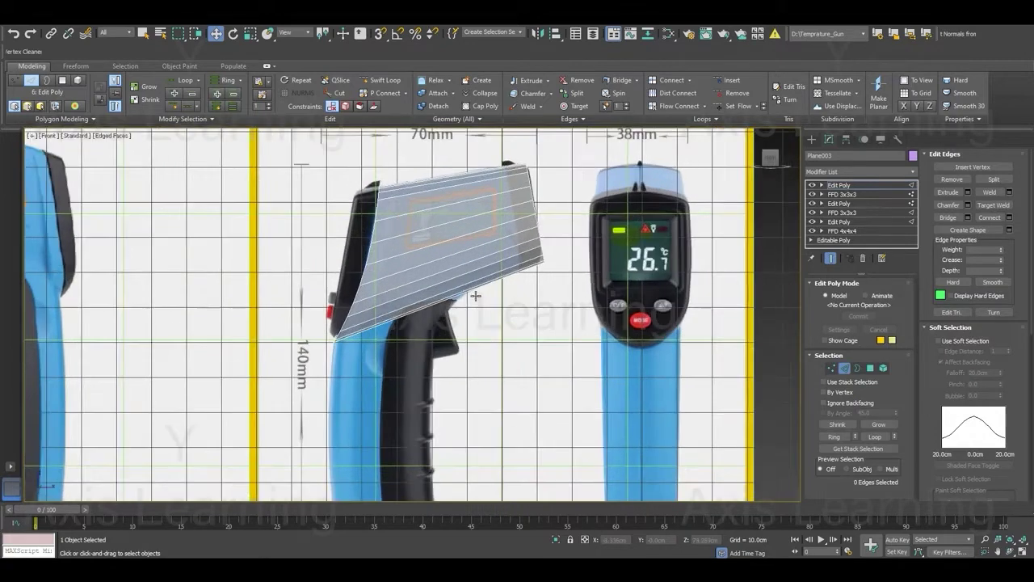
{"action": "scroll", "coordinate": [476, 296], "scroll_direction": "up", "scroll_amount": 1}
{"action": "left_click", "coordinate": [467, 299]}
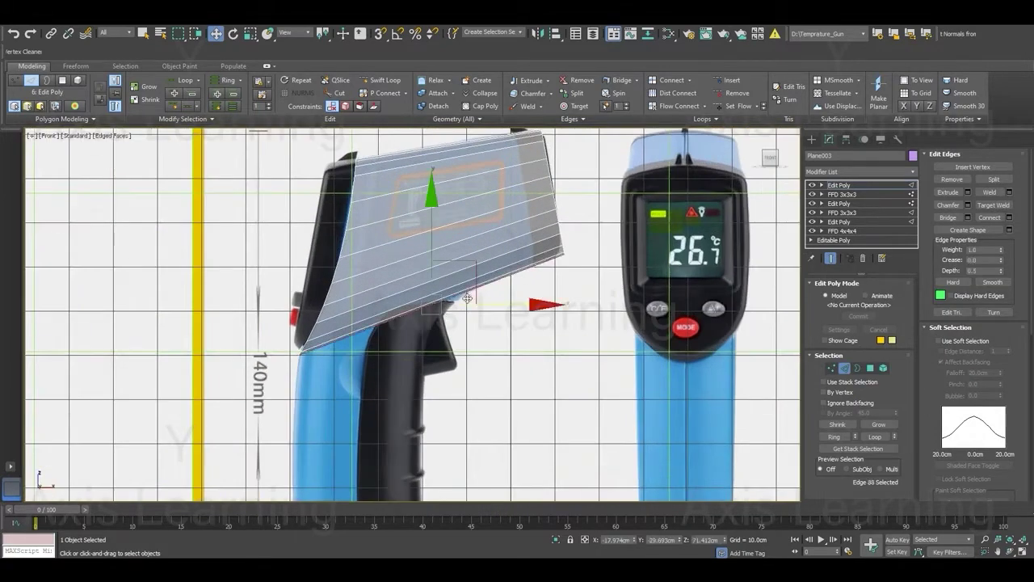
{"action": "left_click", "coordinate": [227, 80]}
{"action": "middle_click_drag", "start_coordinate": [485, 247], "coordinate": [488, 267]}
{"action": "right_click", "coordinate": [502, 167]}
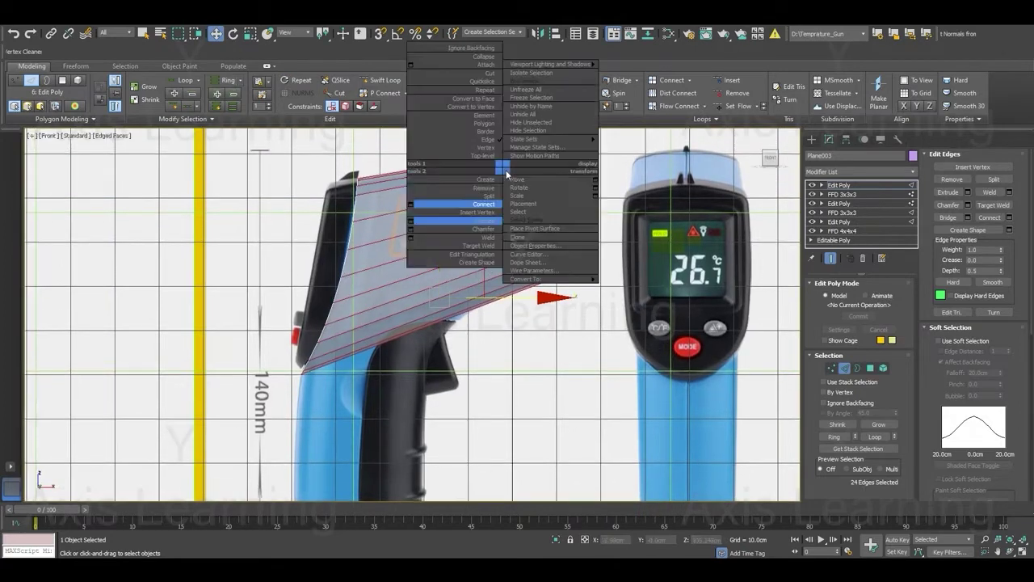
{"action": "left_click", "coordinate": [410, 204]}
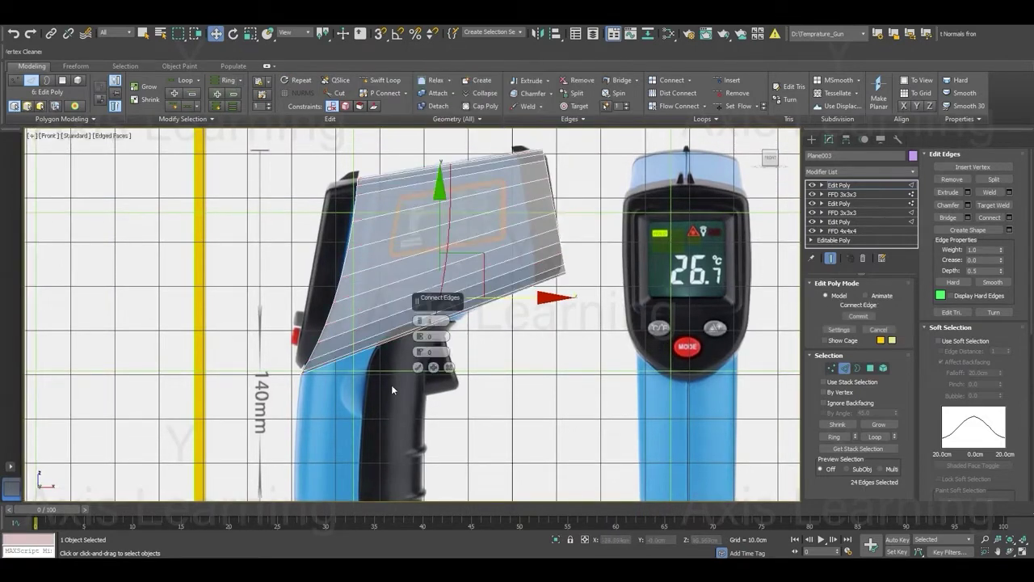
{"action": "left_click", "coordinate": [417, 367]}
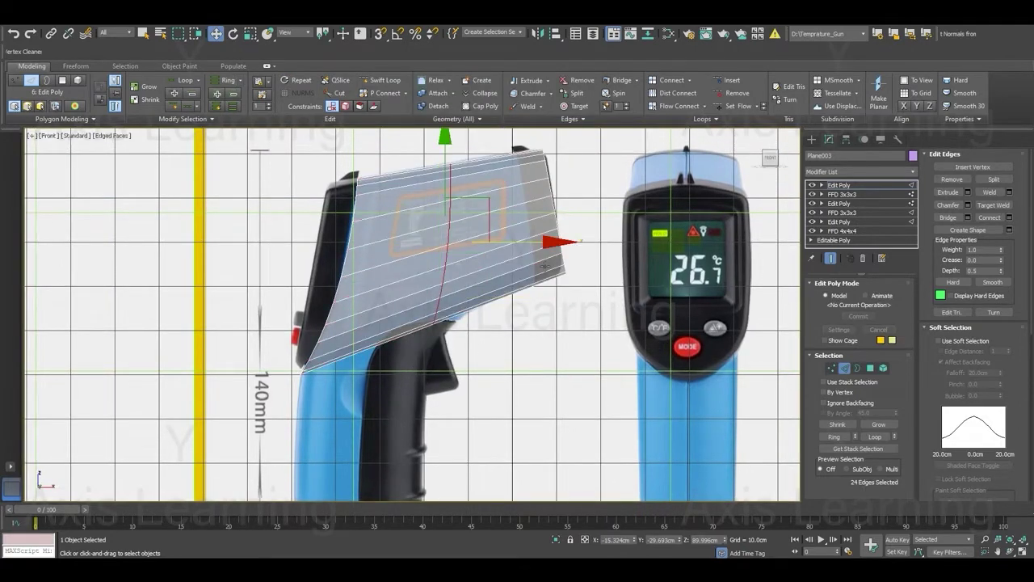
Rotate the new loop with Edge constraint so it tilts to match the reference.
{"action": "key", "text": "e"}
{"action": "scroll", "coordinate": [976, 296], "scroll_direction": "down", "scroll_amount": 3}
{"action": "scroll", "coordinate": [979, 348], "scroll_direction": "down", "scroll_amount": 3}
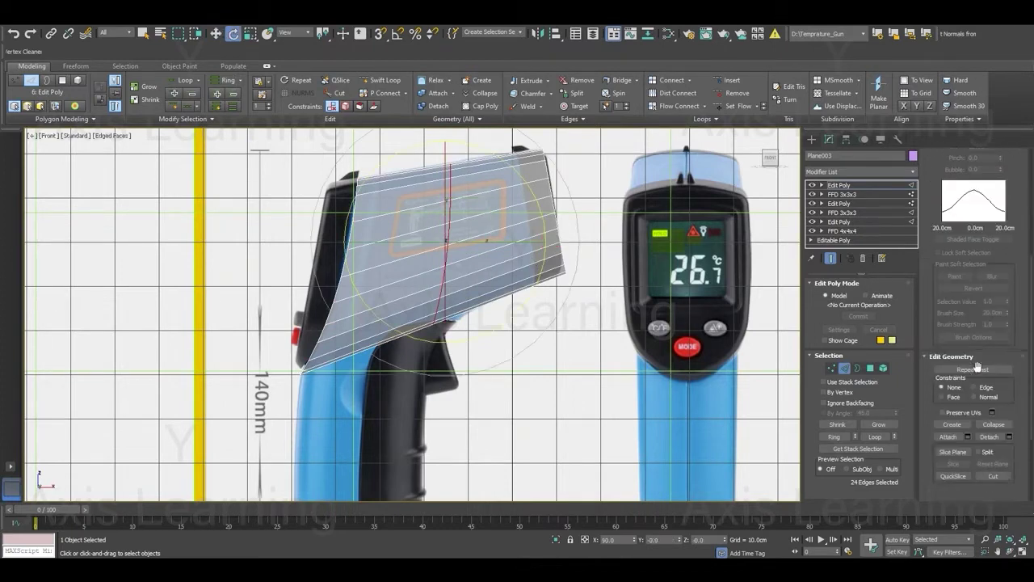
{"action": "left_click", "coordinate": [973, 387]}
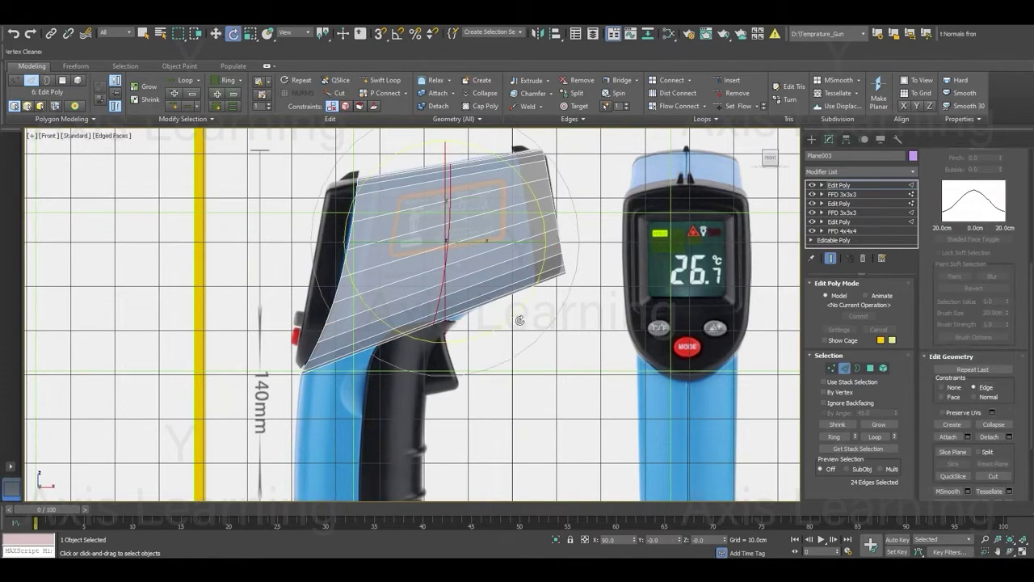
{"action": "left_click_drag", "start_coordinate": [520, 323], "coordinate": [534, 316]}
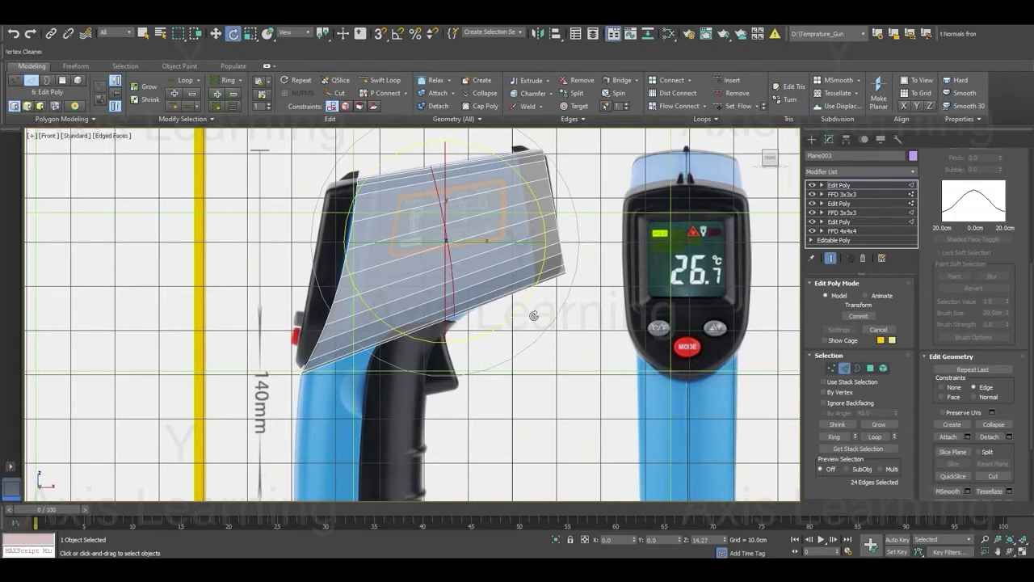
Chamfer the loop to 23.932cm with 2 segments.
{"action": "key", "text": "w"}
{"action": "right_click", "coordinate": [493, 240]}
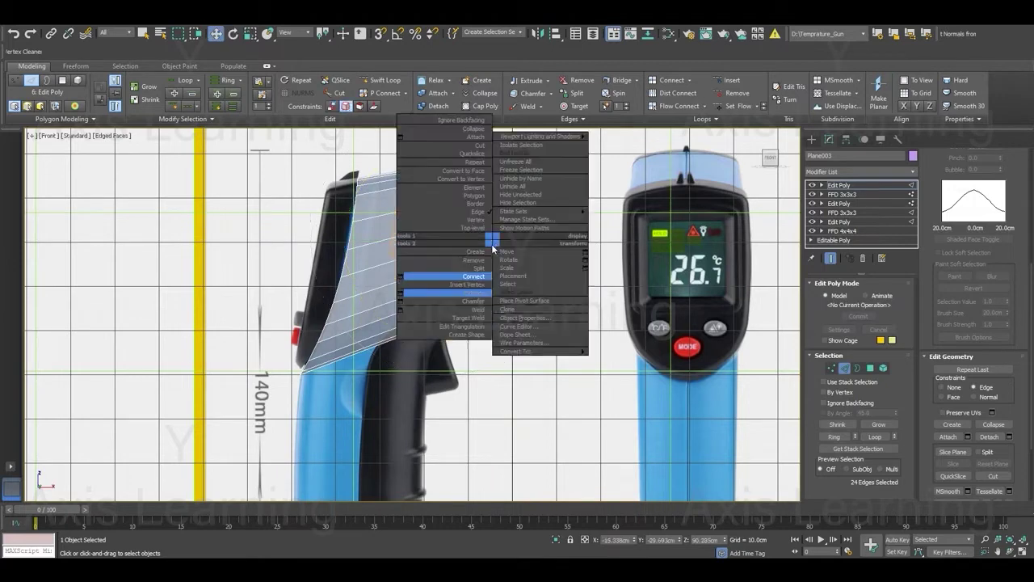
{"action": "left_click", "coordinate": [399, 304]}
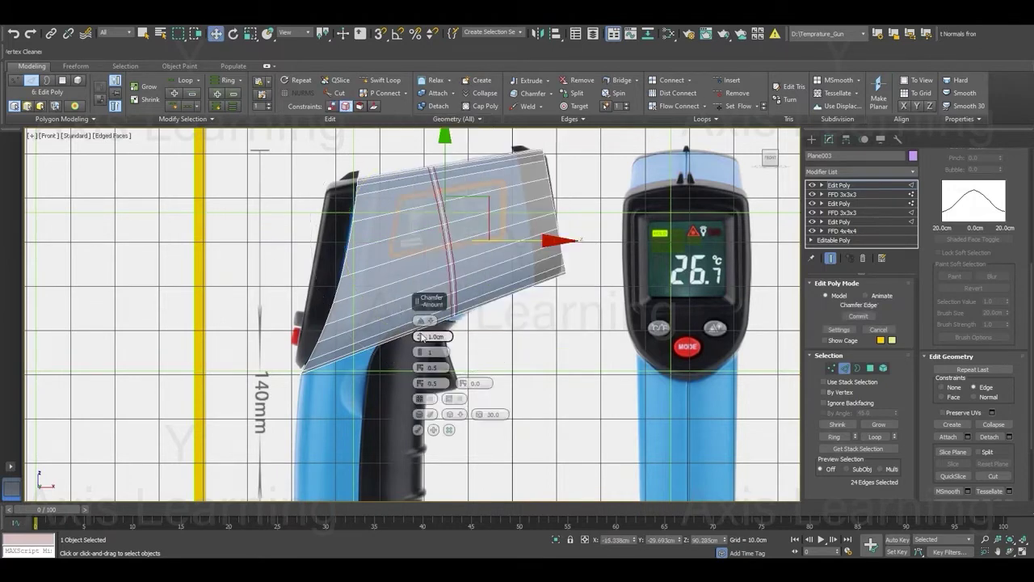
{"action": "mouse_move", "coordinate": [420, 337]}
{"action": "left_mouse_down"}
{"action": "mouse_move", "coordinate": [421, 274]}
{"action": "mouse_move", "coordinate": [446, 237]}
{"action": "left_mouse_up"}
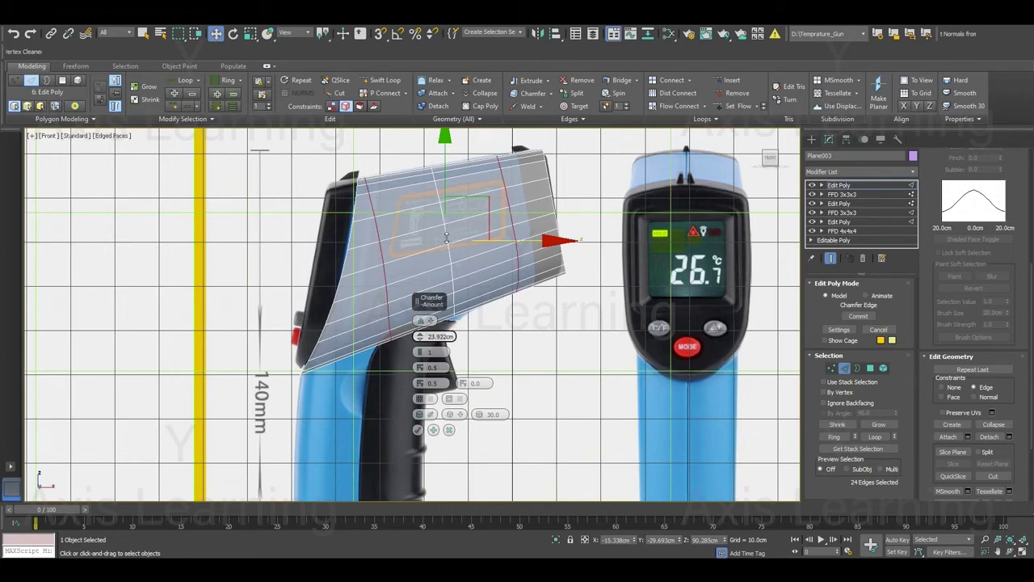
{"action": "left_click", "coordinate": [421, 352]}
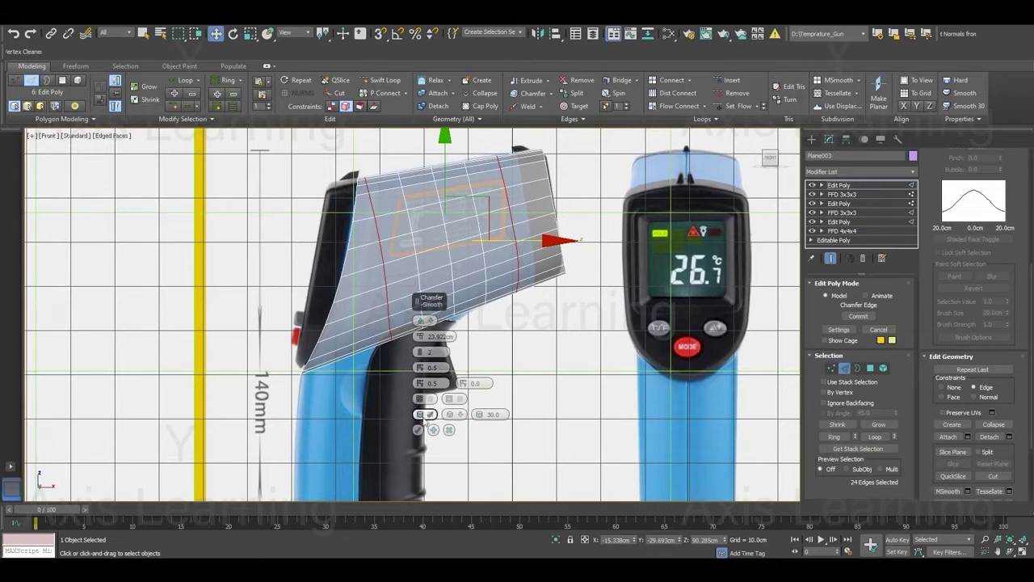
{"action": "left_click", "coordinate": [417, 430]}
Tilt and shift the left chamfered loop leftward so it follows the gun body.
{"action": "double_click", "coordinate": [383, 298]}
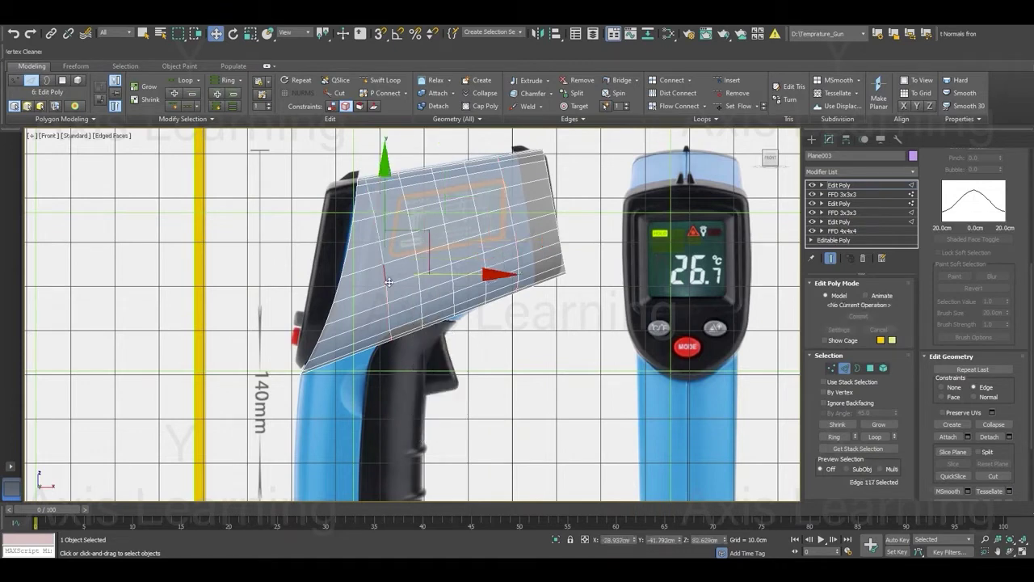
{"action": "key", "text": "e"}
{"action": "left_click_drag", "start_coordinate": [468, 202], "coordinate": [475, 221]}
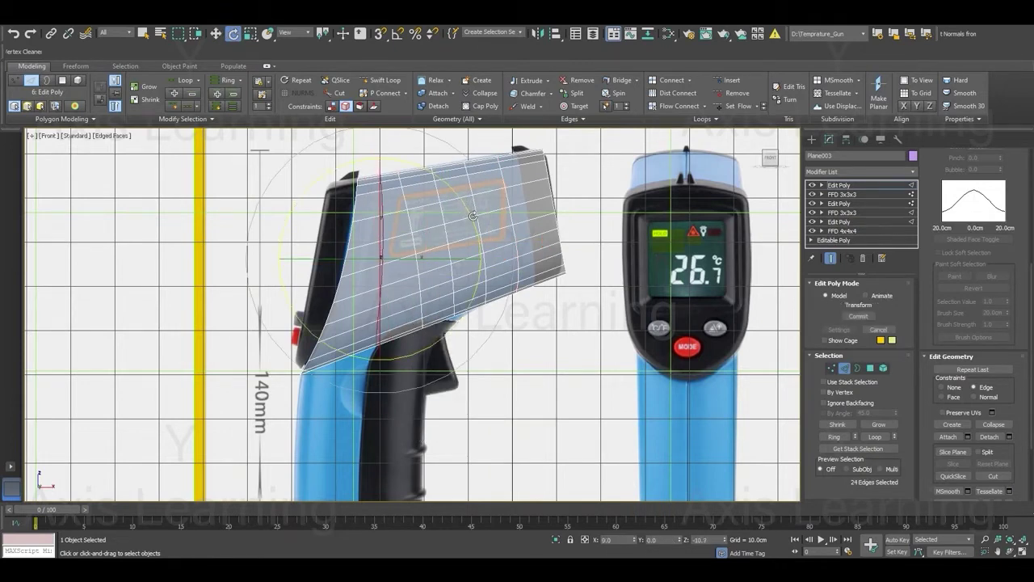
{"action": "key", "text": "w"}
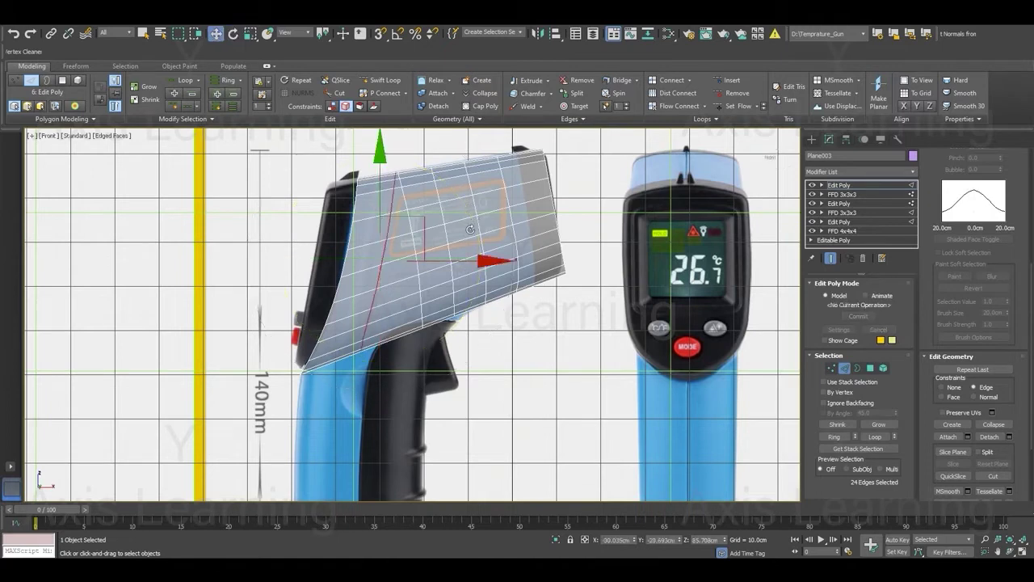
{"action": "left_click_drag", "start_coordinate": [485, 263], "coordinate": [446, 265]}
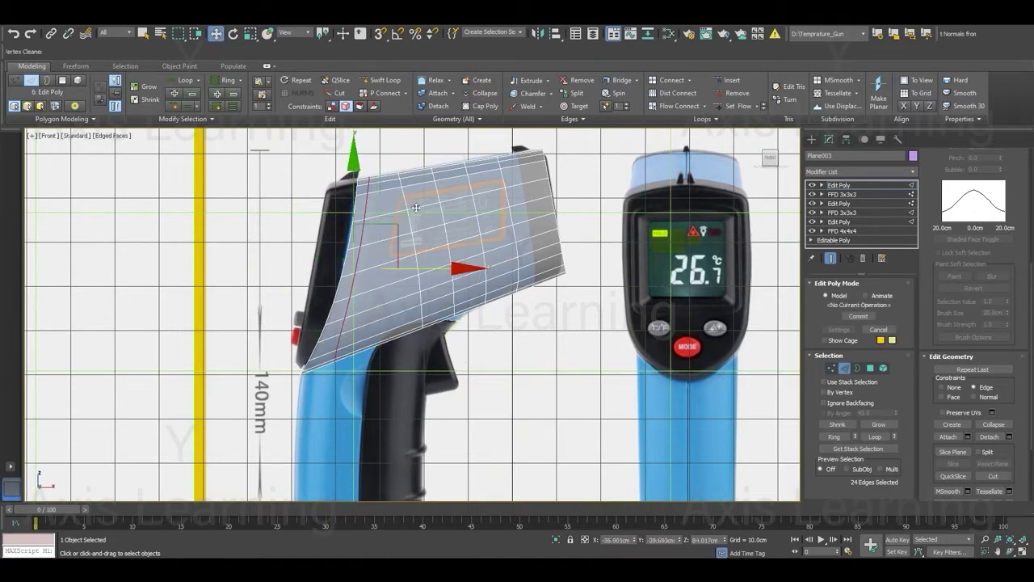
{"action": "key", "text": "e"}
{"action": "left_click_drag", "start_coordinate": [428, 207], "coordinate": [432, 205]}
{"action": "key", "text": "w"}
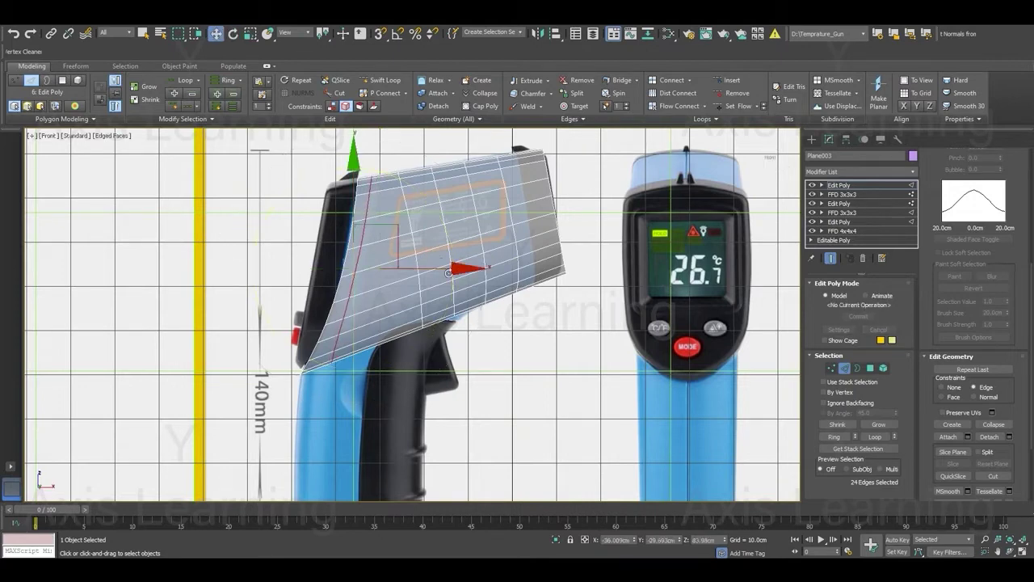
Nudge the front loop to the reference and apply Set Flow to three barrel loops.
{"action": "double_click", "coordinate": [515, 215]}
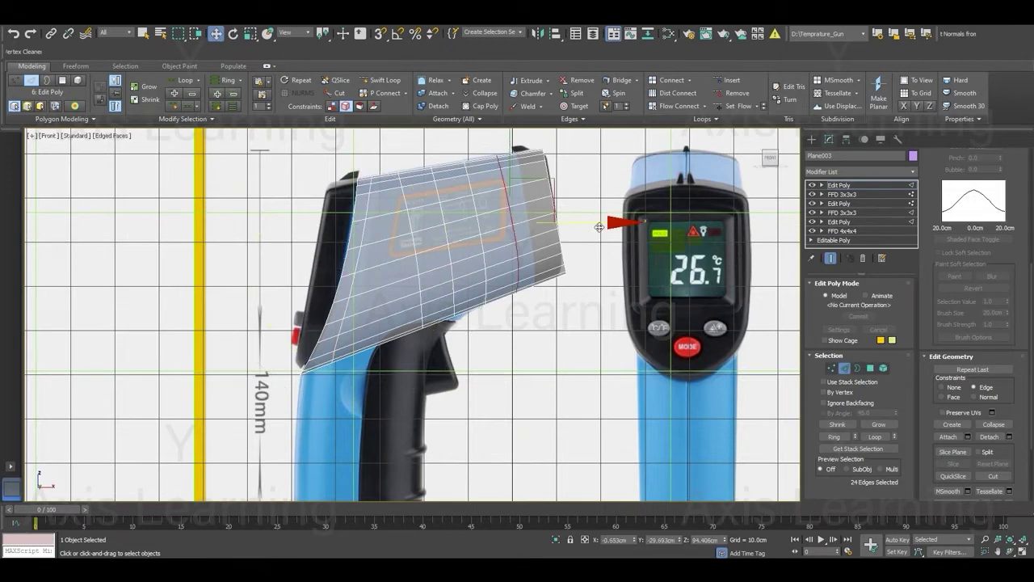
{"action": "left_click_drag", "start_coordinate": [598, 227], "coordinate": [623, 225]}
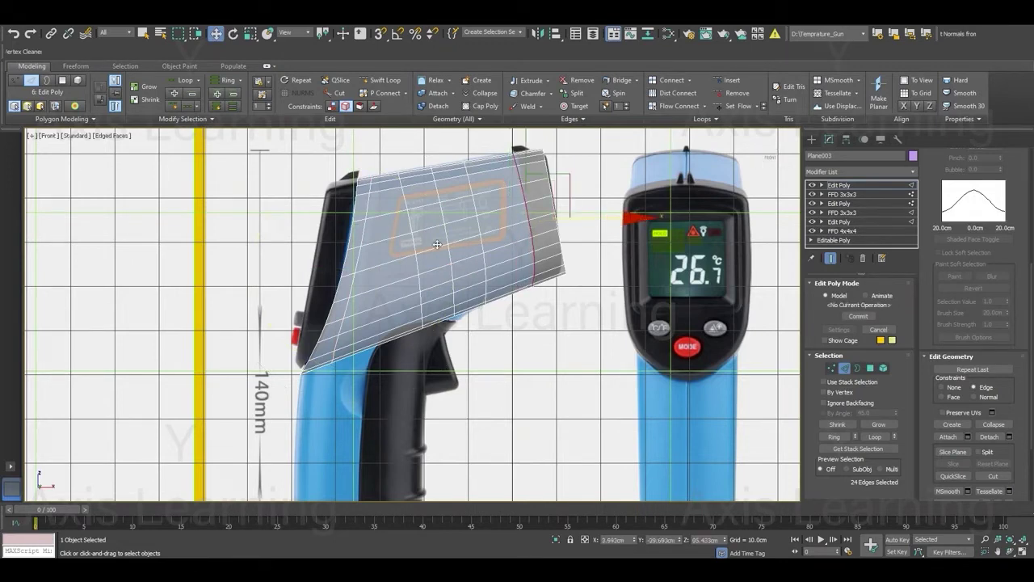
{"action": "double_click", "coordinate": [416, 225]}
{"action": "left_click", "coordinate": [742, 105]}
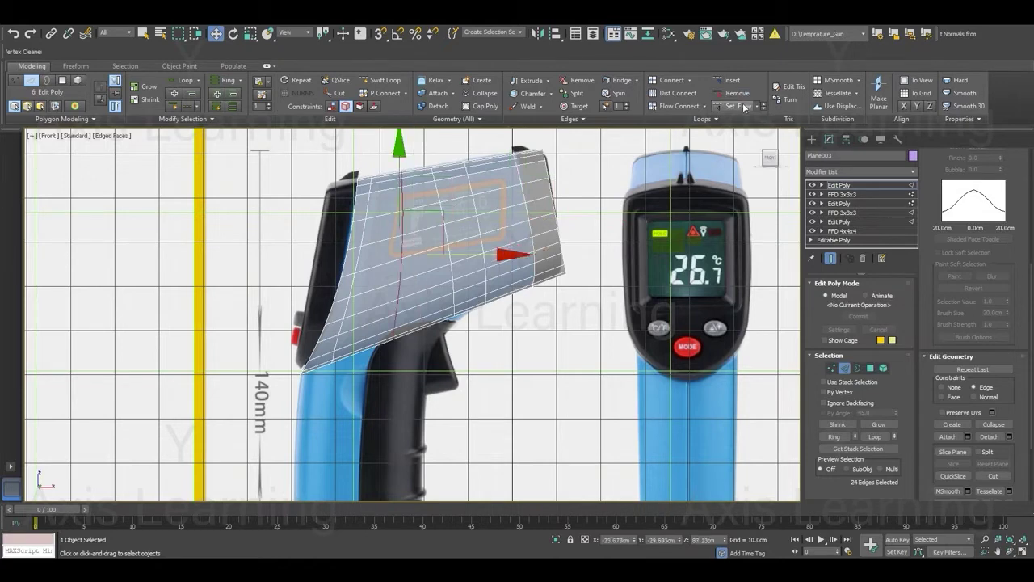
{"action": "double_click", "coordinate": [482, 216]}
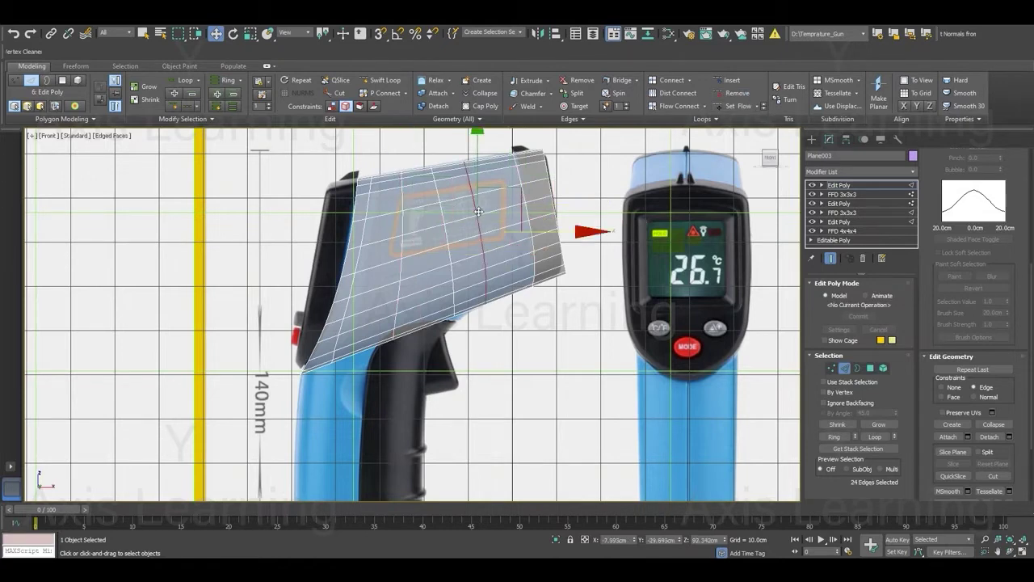
{"action": "left_click", "coordinate": [739, 106]}
{"action": "double_click", "coordinate": [451, 236]}
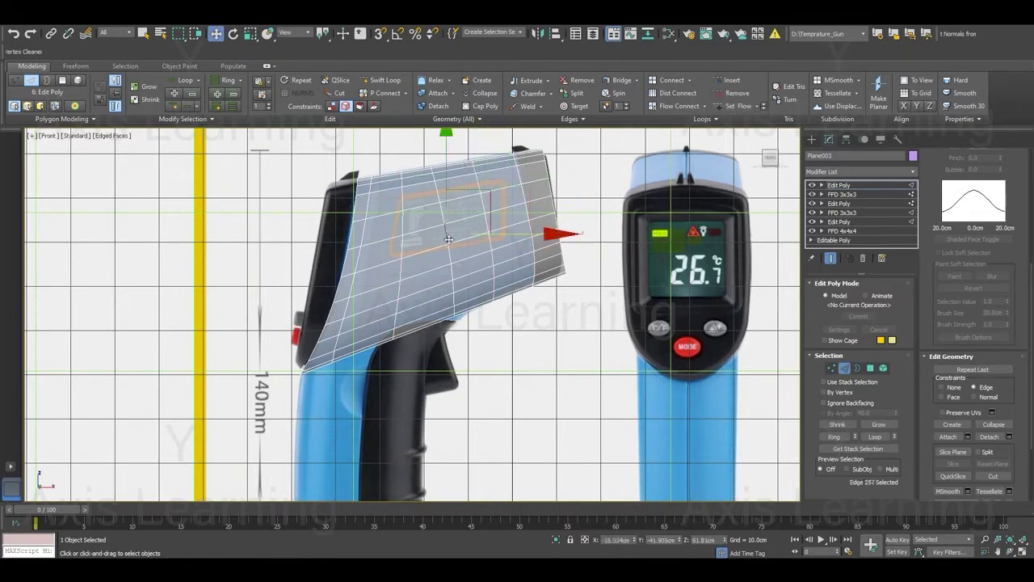
{"action": "left_click", "coordinate": [722, 106]}
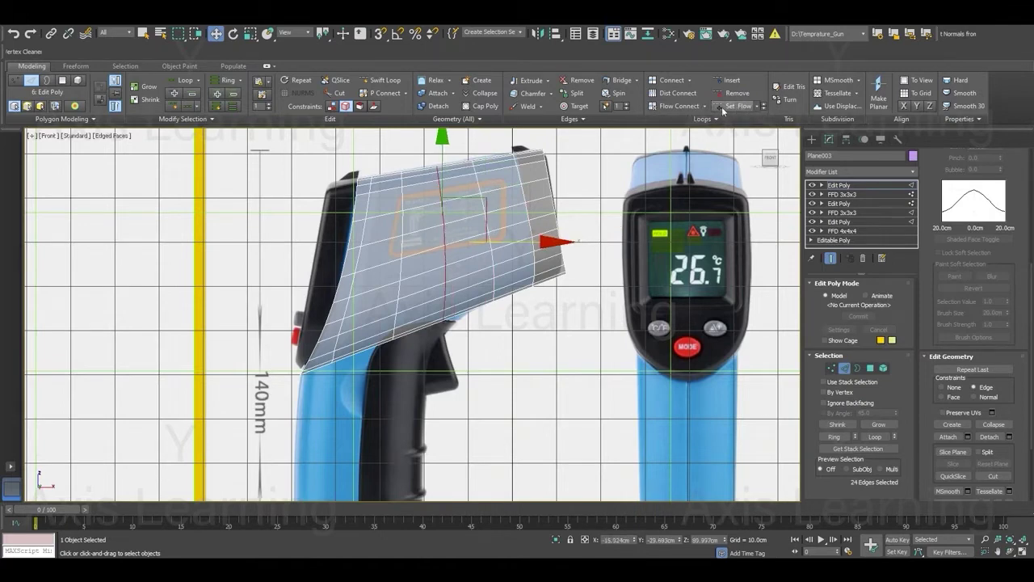
Switch to Perspective with See-Through off and orbit around the solid purple barrel shell.
{"action": "key", "text": "2"}
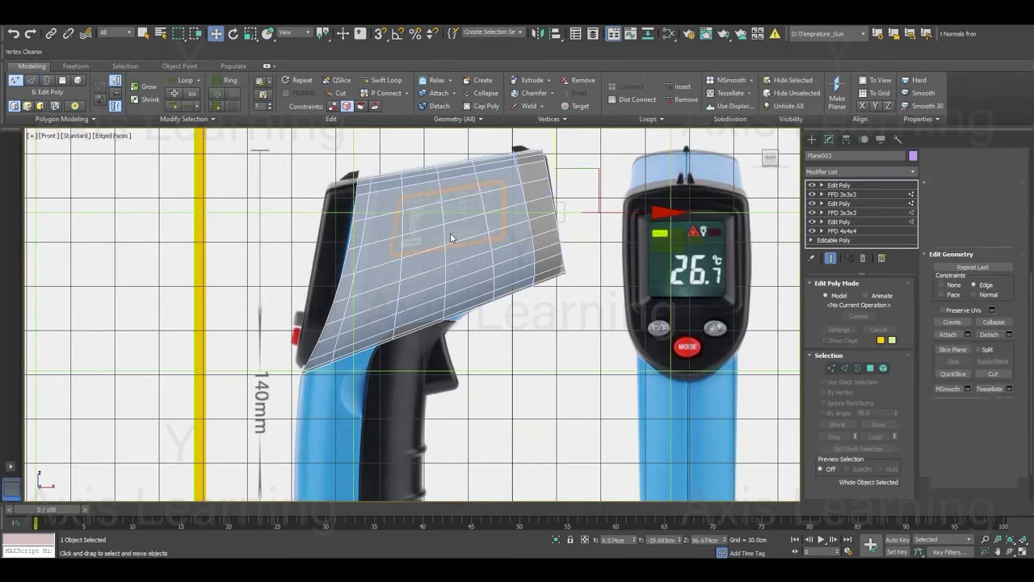
{"action": "scroll", "coordinate": [450, 233], "scroll_direction": "down", "scroll_amount": 3}
{"action": "scroll", "coordinate": [455, 239], "scroll_direction": "down", "scroll_amount": 3}
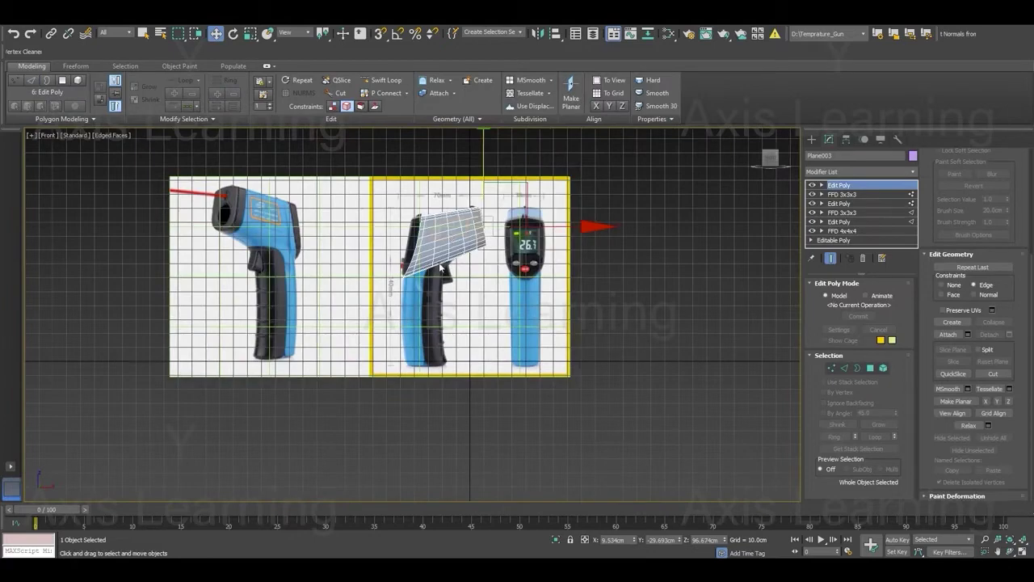
{"action": "scroll", "coordinate": [440, 268], "scroll_direction": "up", "scroll_amount": 3}
{"action": "scroll", "coordinate": [440, 269], "scroll_direction": "up", "scroll_amount": 3}
{"action": "scroll", "coordinate": [441, 271], "scroll_direction": "up", "scroll_amount": 3}
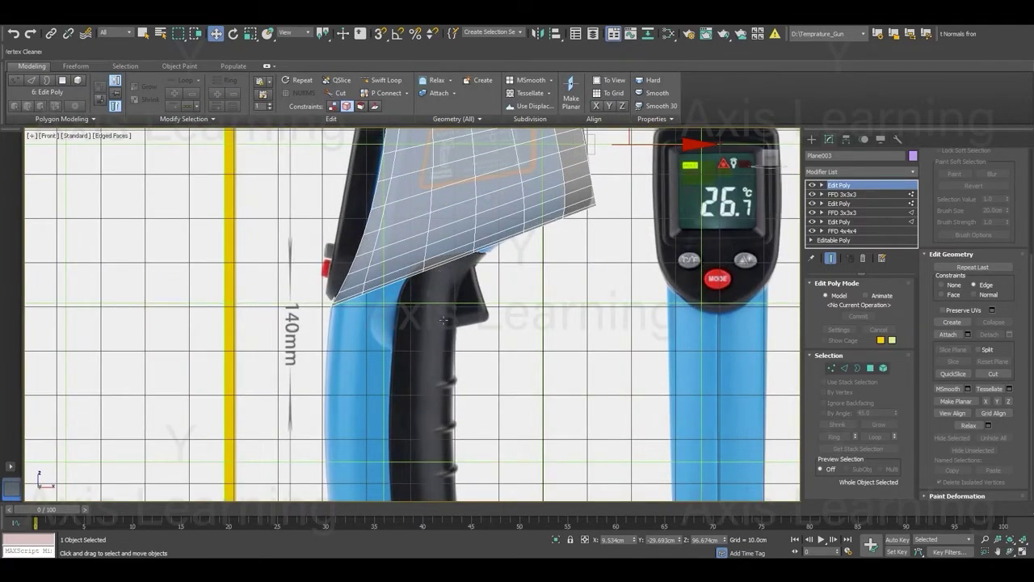
{"action": "scroll", "coordinate": [443, 320], "scroll_direction": "down", "scroll_amount": 3}
{"action": "scroll", "coordinate": [442, 311], "scroll_direction": "down", "scroll_amount": 1}
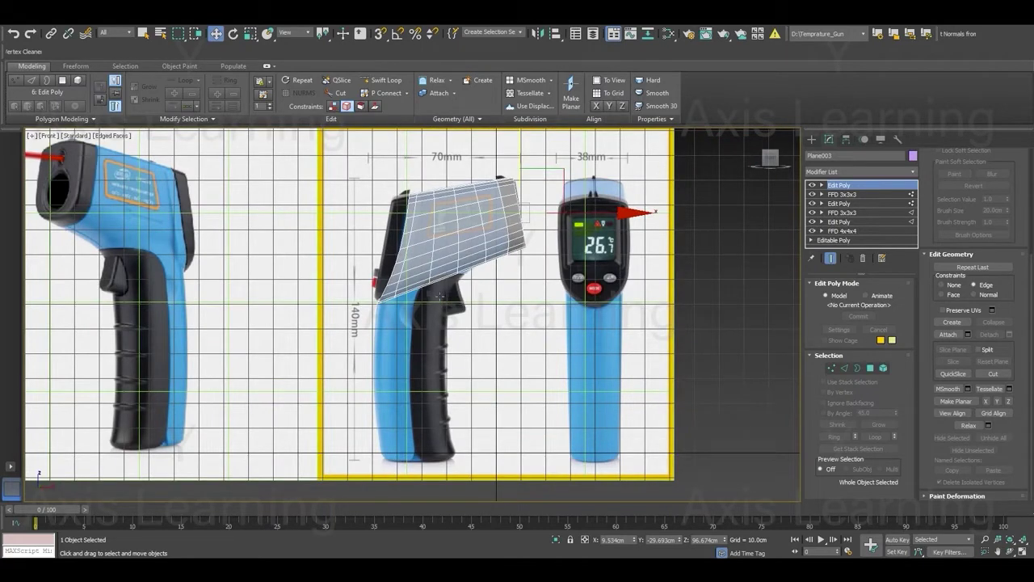
{"action": "key", "text": "p"}
{"action": "key", "text": "alt+x"}
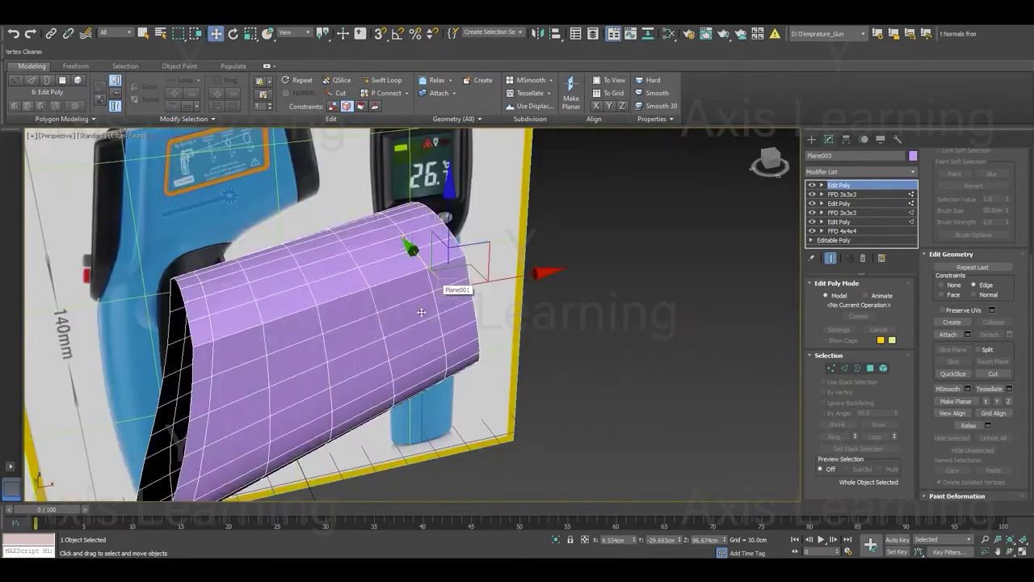
{"action": "mouse_move", "coordinate": [477, 368]}
{"action": "middle_mouse_down", "text": "alt"}
{"action": "mouse_move", "coordinate": [463, 360]}
{"action": "mouse_move", "coordinate": [372, 389]}
{"action": "mouse_move", "coordinate": [416, 322]}
{"action": "middle_mouse_up", "text": "alt"}
Convert Plane003 to Editable Poly from the quad menu and orbit to check its shape.
{"action": "right_click", "coordinate": [415, 321]}
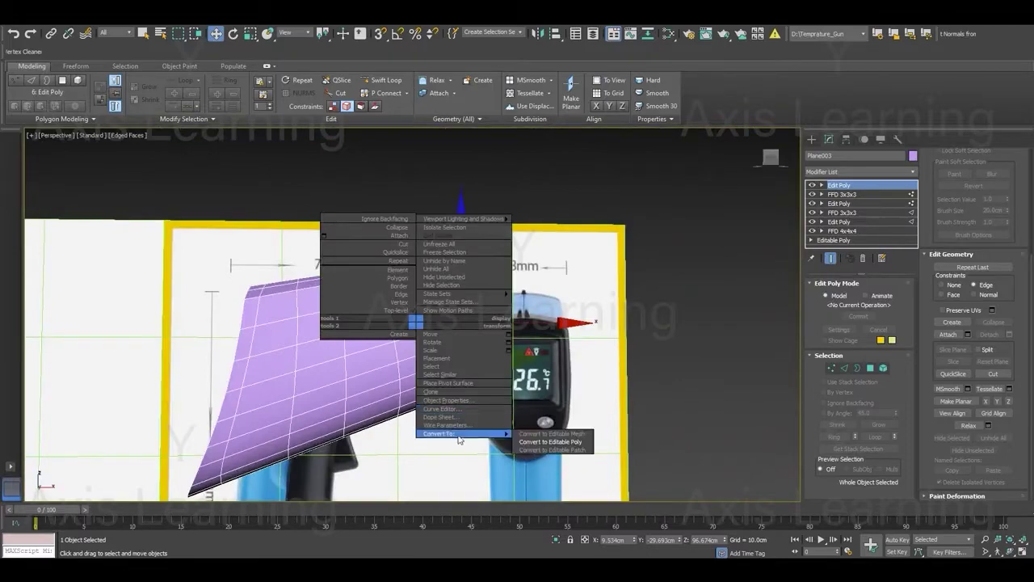
{"action": "left_click", "coordinate": [535, 442]}
{"action": "middle_click_drag", "start_coordinate": [534, 422], "coordinate": [566, 285], "text": "alt"}
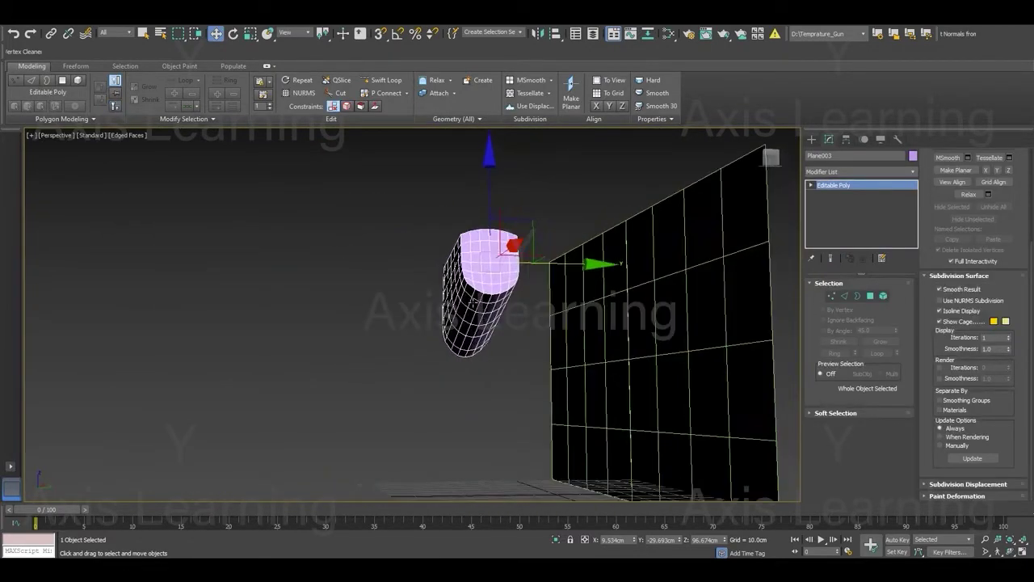
{"action": "middle_click_drag", "start_coordinate": [565, 284], "coordinate": [560, 311], "text": "alt"}
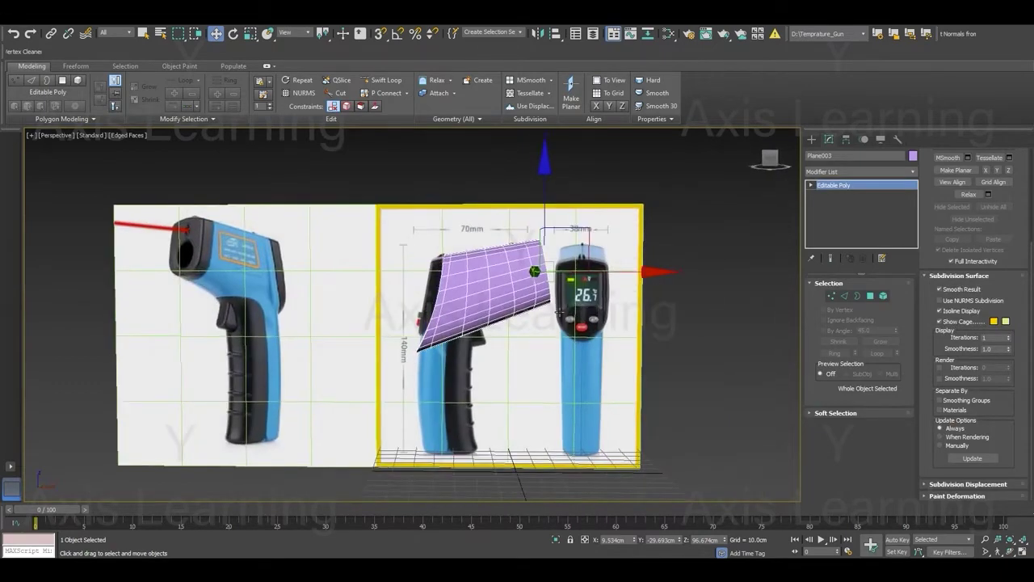
{"action": "mouse_move", "coordinate": [537, 348]}
{"action": "middle_mouse_down", "text": "alt"}
{"action": "mouse_move", "coordinate": [480, 355]}
{"action": "mouse_move", "coordinate": [485, 337]}
{"action": "middle_mouse_up", "text": "alt"}
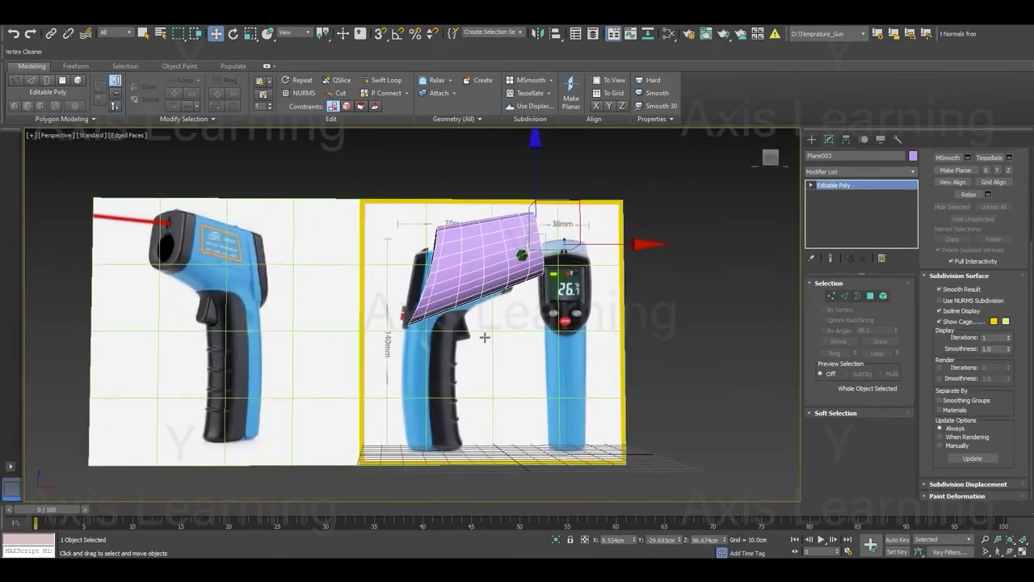
In Front view, enter Polygon mode and pick a first polygon on the barrel's underside.
{"action": "key", "text": "f"}
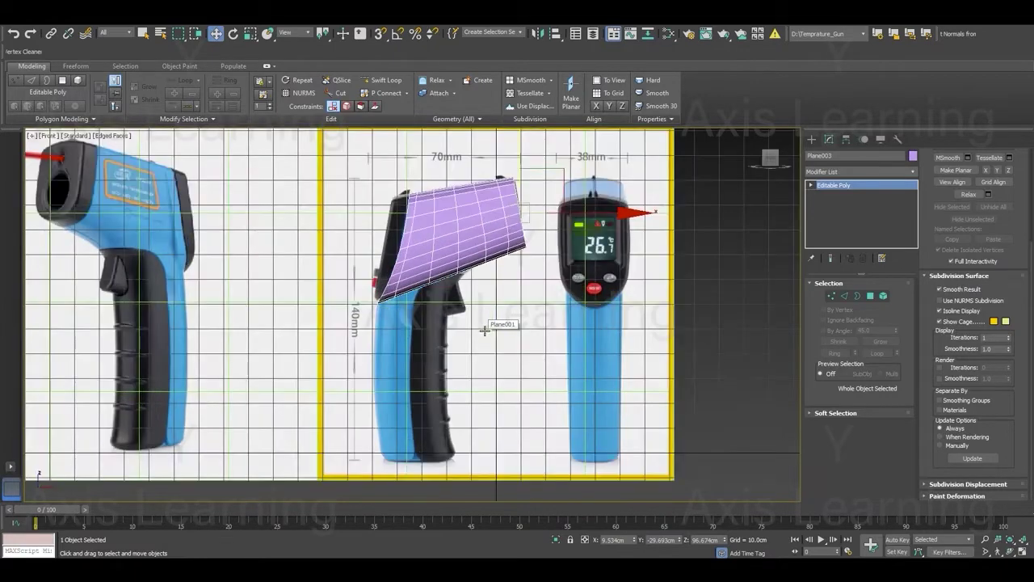
{"action": "scroll", "coordinate": [485, 330], "scroll_direction": "down", "scroll_amount": 1}
{"action": "scroll", "coordinate": [404, 447], "scroll_direction": "up", "scroll_amount": 1}
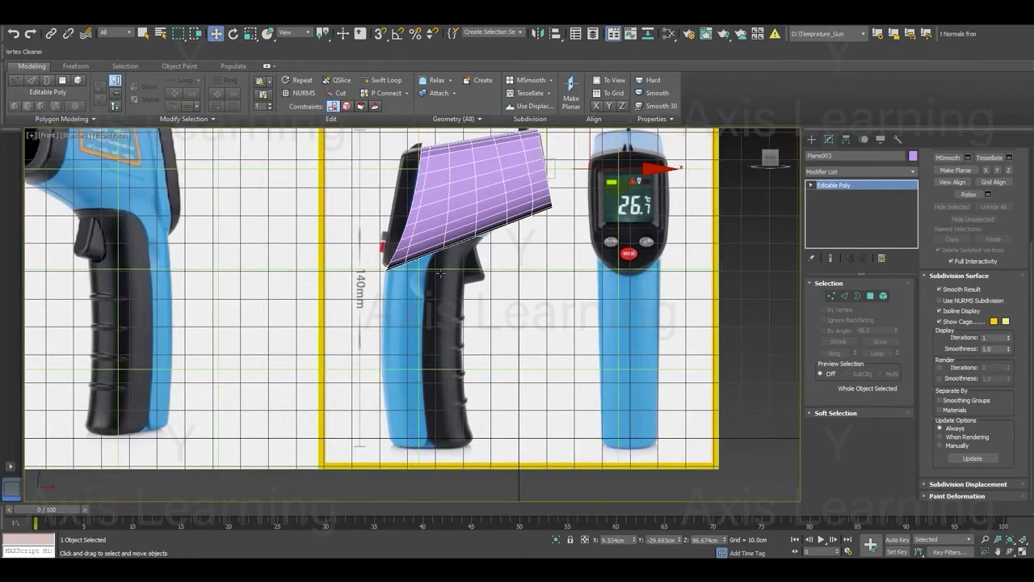
{"action": "key", "text": "4"}
{"action": "scroll", "coordinate": [436, 252], "scroll_direction": "up", "scroll_amount": 3}
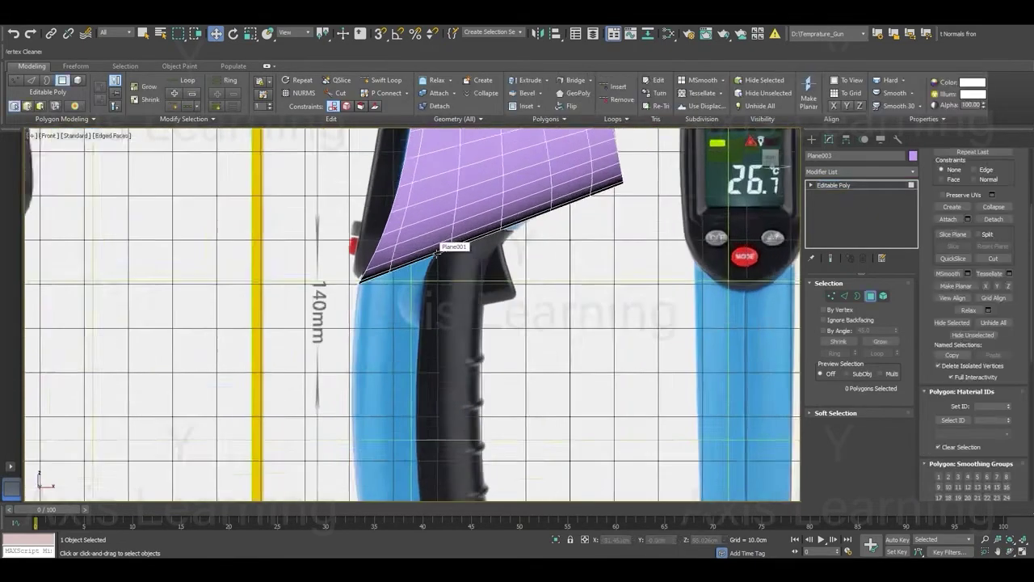
{"action": "scroll", "coordinate": [437, 252], "scroll_direction": "up", "scroll_amount": 2}
{"action": "left_click", "coordinate": [435, 248]}
From a perspective view below, add more polygons around the barrel's bottom.
{"action": "key", "text": "p"}
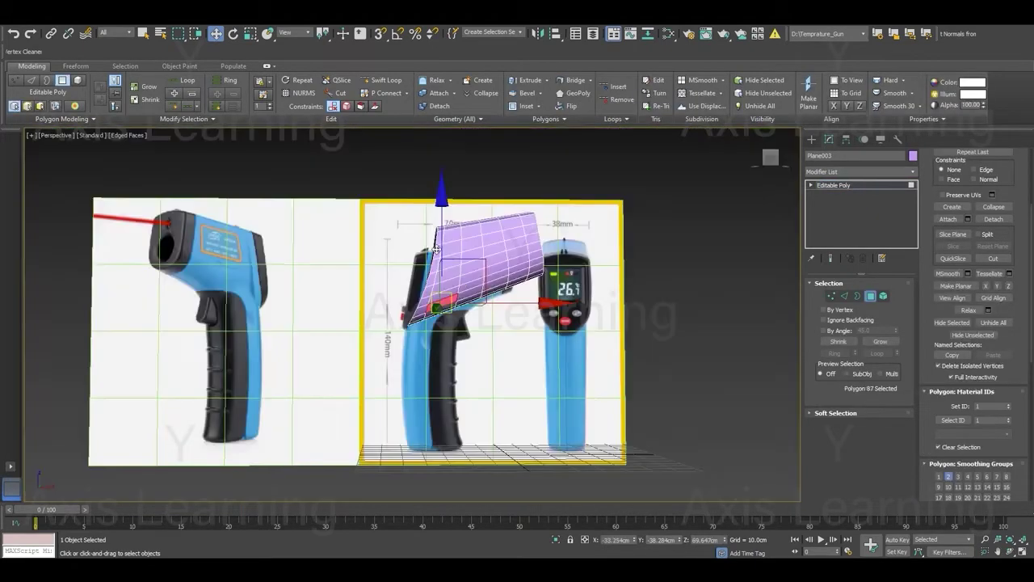
{"action": "middle_click_drag", "start_coordinate": [526, 319], "coordinate": [614, 324], "text": "alt"}
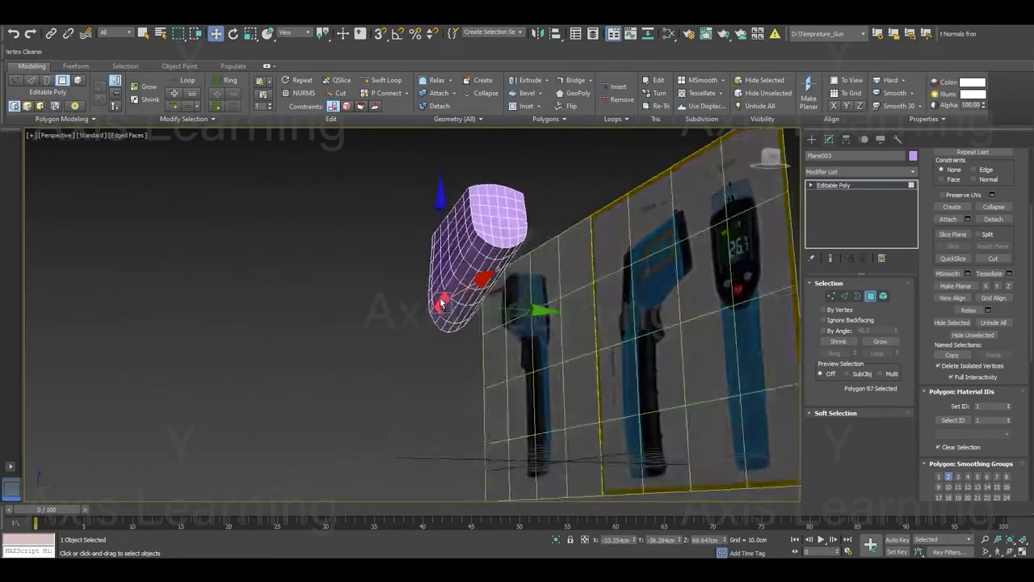
{"action": "scroll", "coordinate": [453, 299], "scroll_direction": "up", "scroll_amount": 2}
{"action": "left_click", "coordinate": [452, 314], "text": "ctrl"}
{"action": "left_click", "coordinate": [473, 319], "text": "ctrl"}
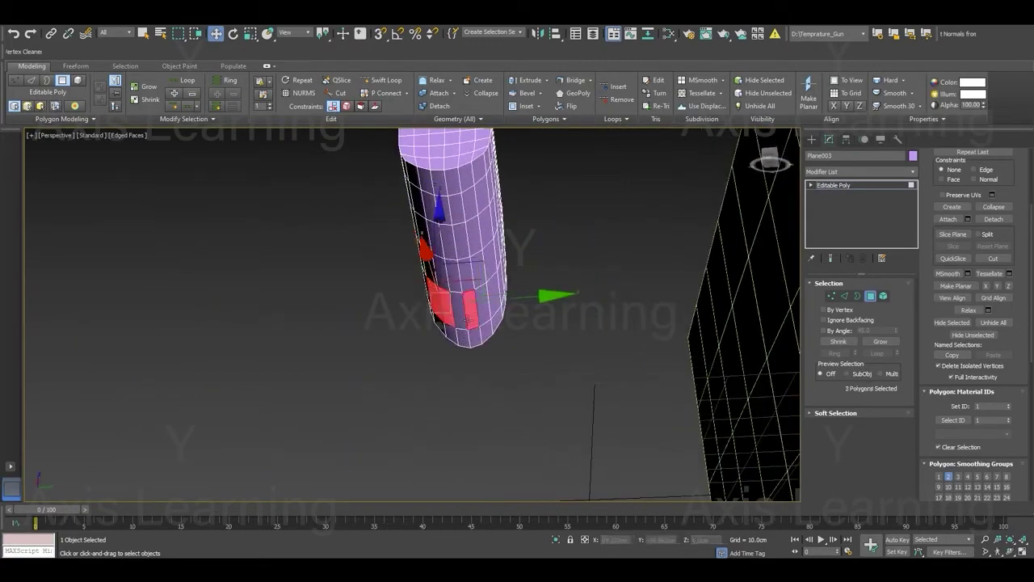
{"action": "left_click", "coordinate": [464, 320], "text": "ctrl"}
{"action": "left_click", "coordinate": [482, 317], "text": "ctrl"}
{"action": "left_click", "coordinate": [487, 308], "text": "ctrl"}
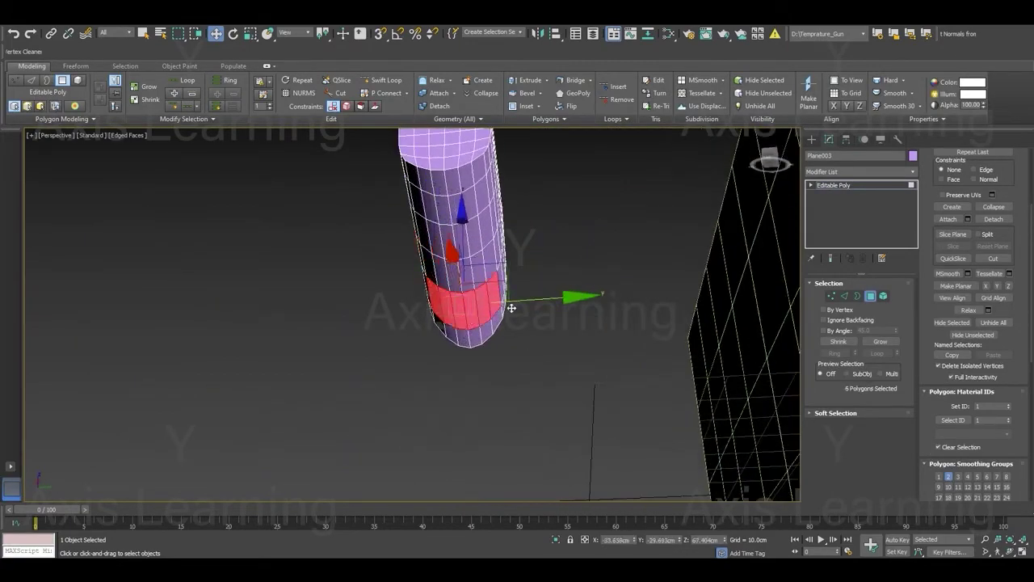
{"action": "mouse_move", "coordinate": [487, 308]}
{"action": "middle_mouse_down", "text": "alt"}
{"action": "mouse_move", "coordinate": [479, 339]}
{"action": "mouse_move", "coordinate": [579, 337]}
{"action": "mouse_move", "coordinate": [483, 339]}
{"action": "mouse_move", "coordinate": [580, 323]}
{"action": "mouse_move", "coordinate": [538, 332]}
{"action": "middle_mouse_up", "text": "alt"}
{"action": "left_click", "coordinate": [496, 307], "text": "ctrl"}
Back in Front view with See-Through, extend the selection along the handle's front and lower rows.
{"action": "key", "text": "f"}
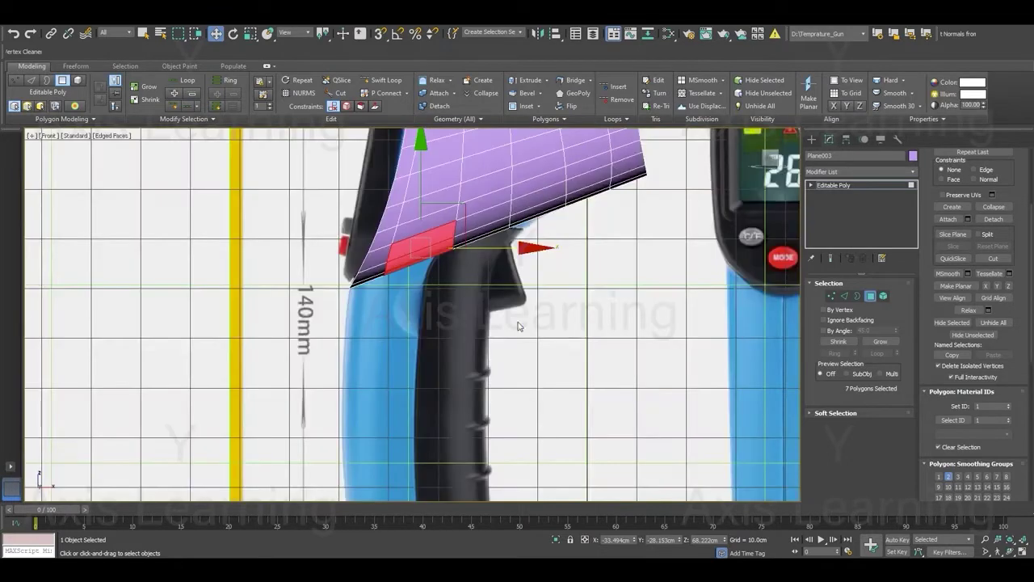
{"action": "key", "text": "alt+x"}
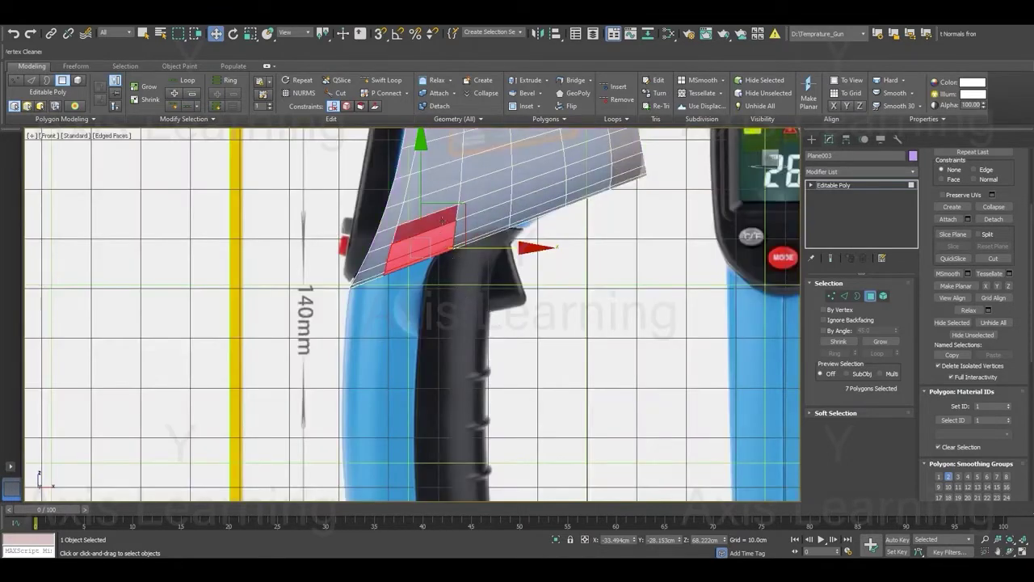
{"action": "left_click", "coordinate": [445, 224], "text": "ctrl"}
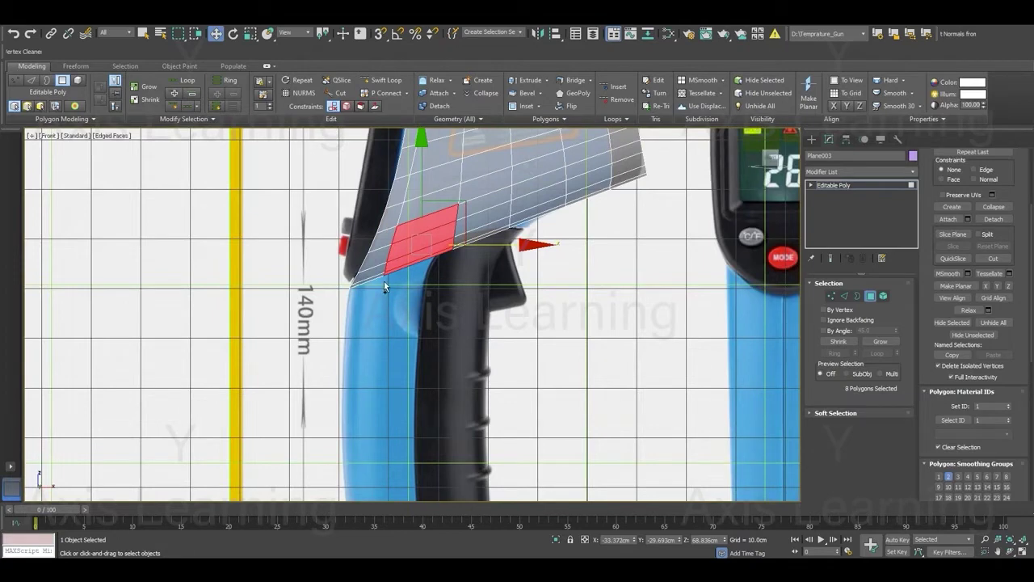
{"action": "left_click", "coordinate": [388, 255], "text": "ctrl"}
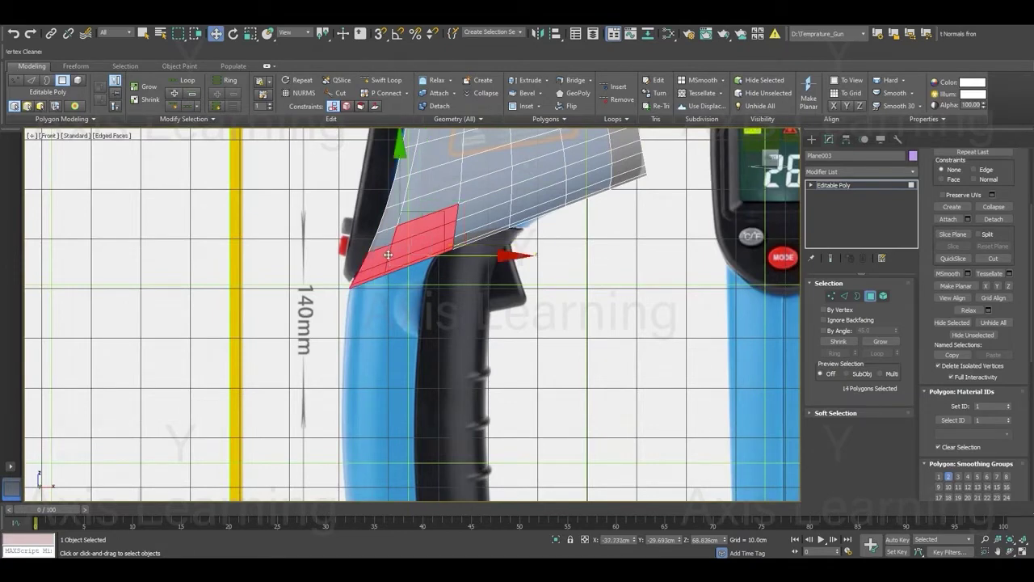
{"action": "left_click", "coordinate": [393, 271], "text": "ctrl"}
{"action": "scroll", "coordinate": [396, 287], "scroll_direction": "down", "scroll_amount": 2}
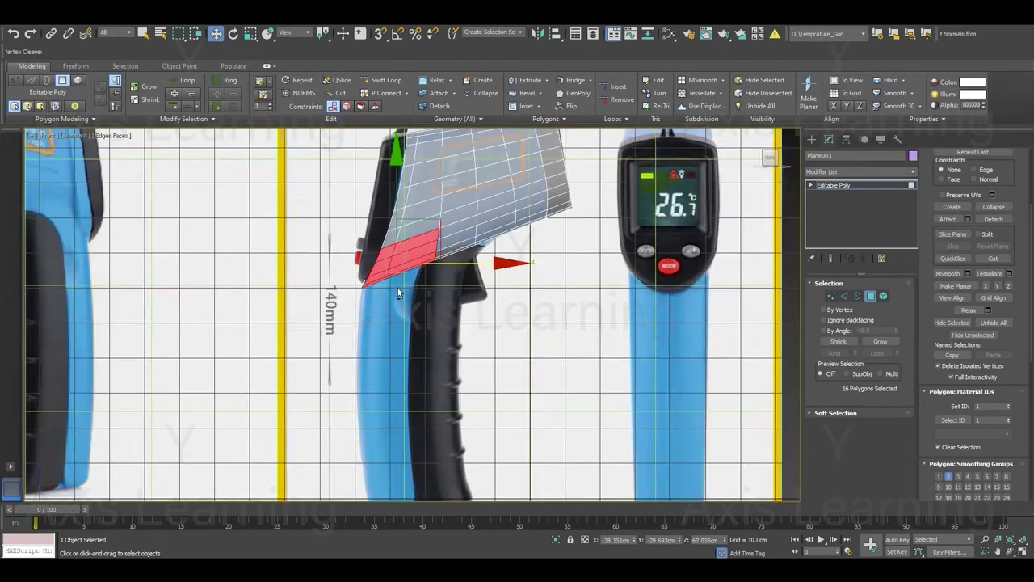
{"action": "scroll", "coordinate": [443, 240], "scroll_direction": "up", "scroll_amount": 1}
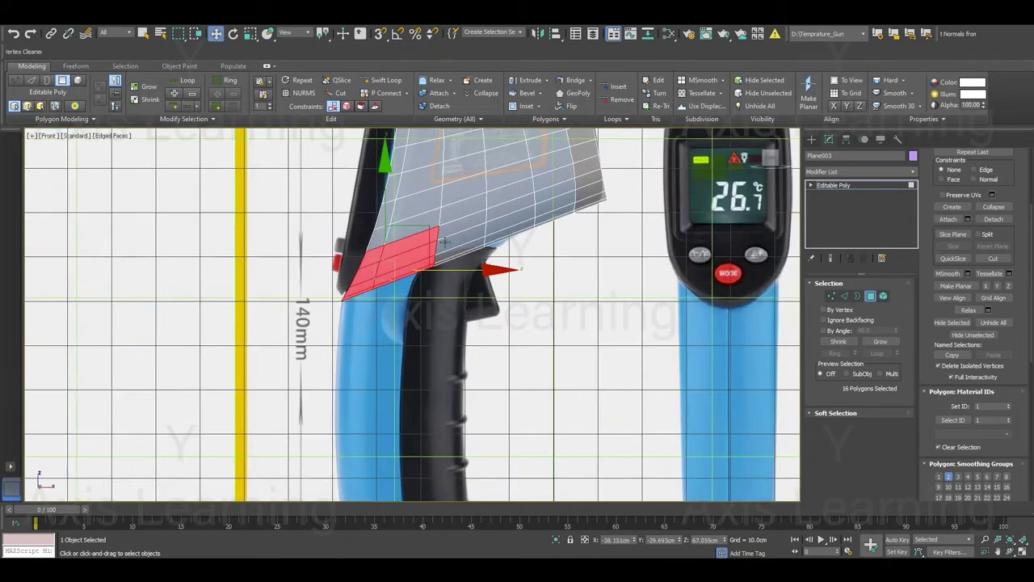
{"action": "left_click_drag", "start_coordinate": [485, 235], "coordinate": [485, 235], "text": "ctrl"}
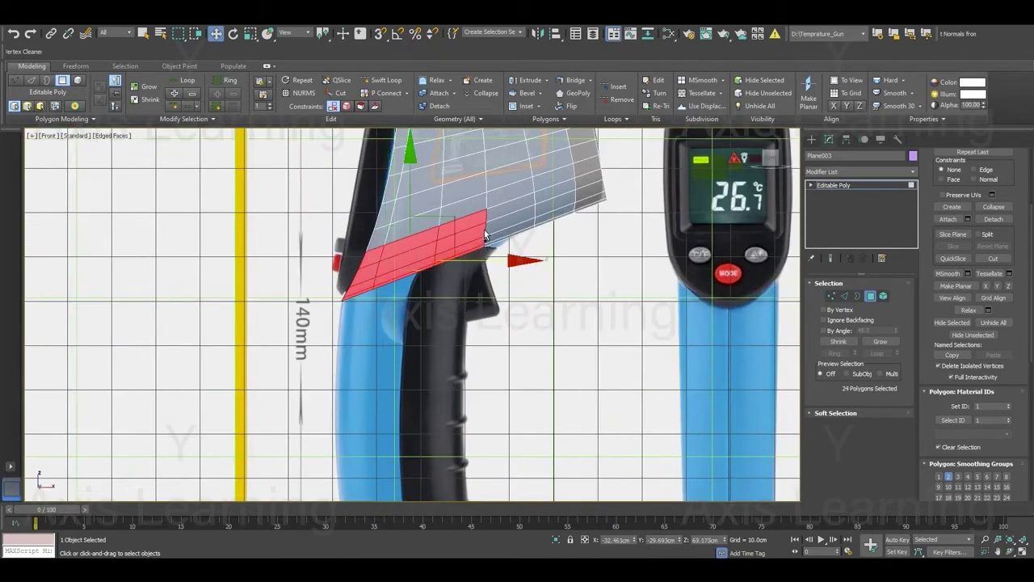
{"action": "scroll", "coordinate": [476, 260], "scroll_direction": "up", "scroll_amount": 1}
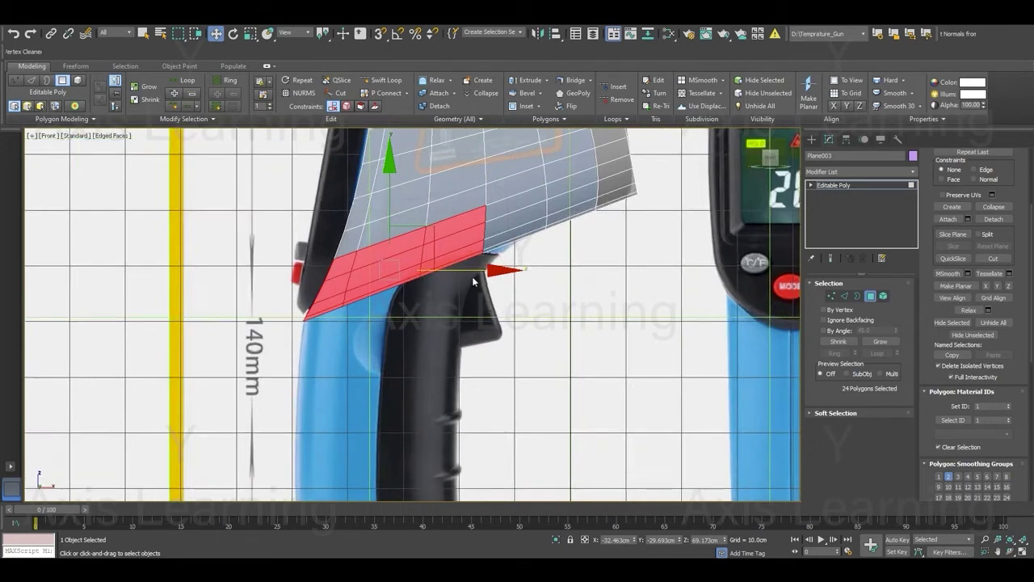
Extrude the selected underside polygons once to start the grip.
{"action": "right_click", "coordinate": [455, 233]}
{"action": "left_click", "coordinate": [363, 259]}
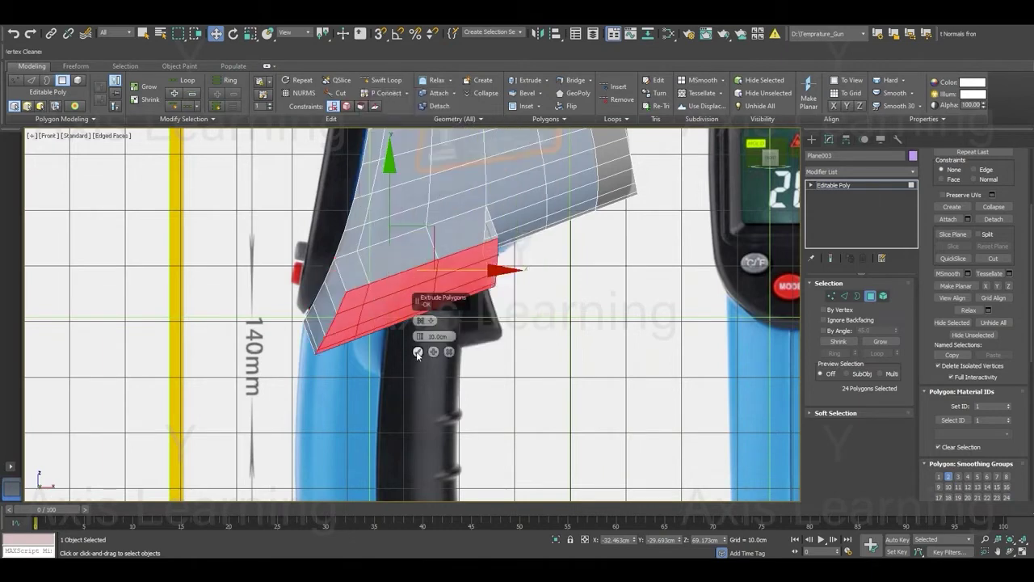
{"action": "left_click", "coordinate": [417, 351]}
{"action": "left_click", "coordinate": [451, 353]}
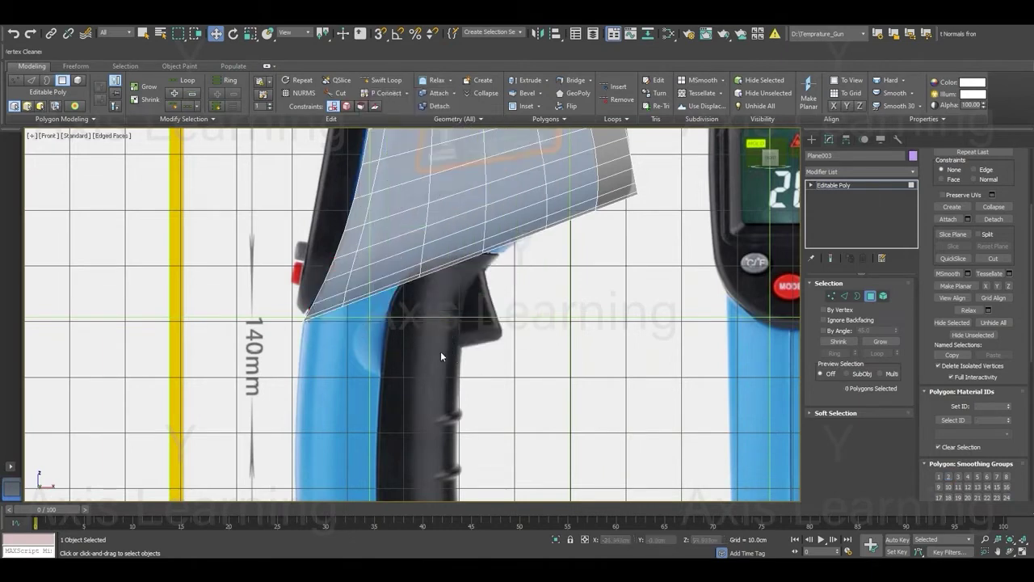
{"action": "key", "text": "4"}
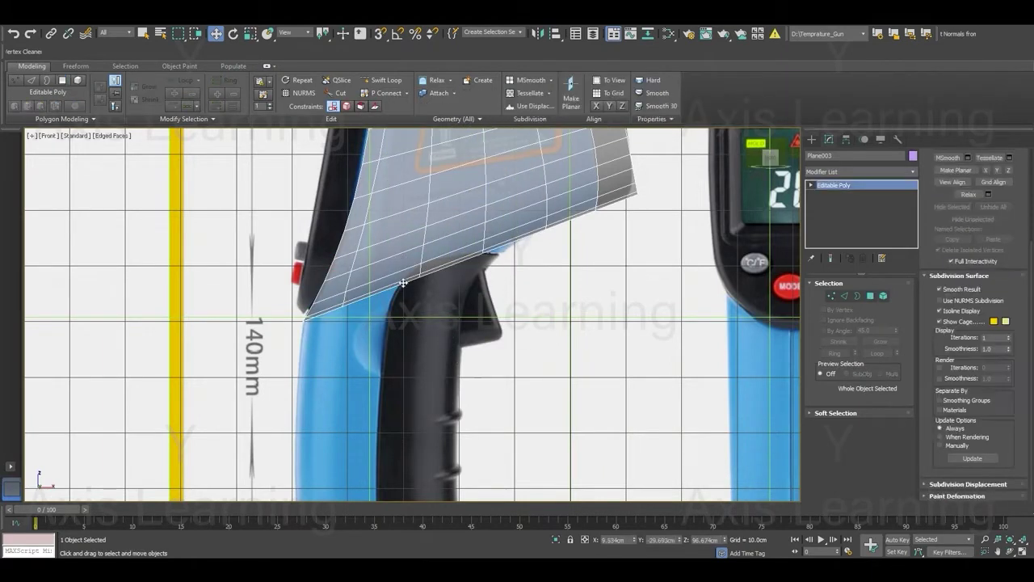
{"action": "key", "text": "4"}
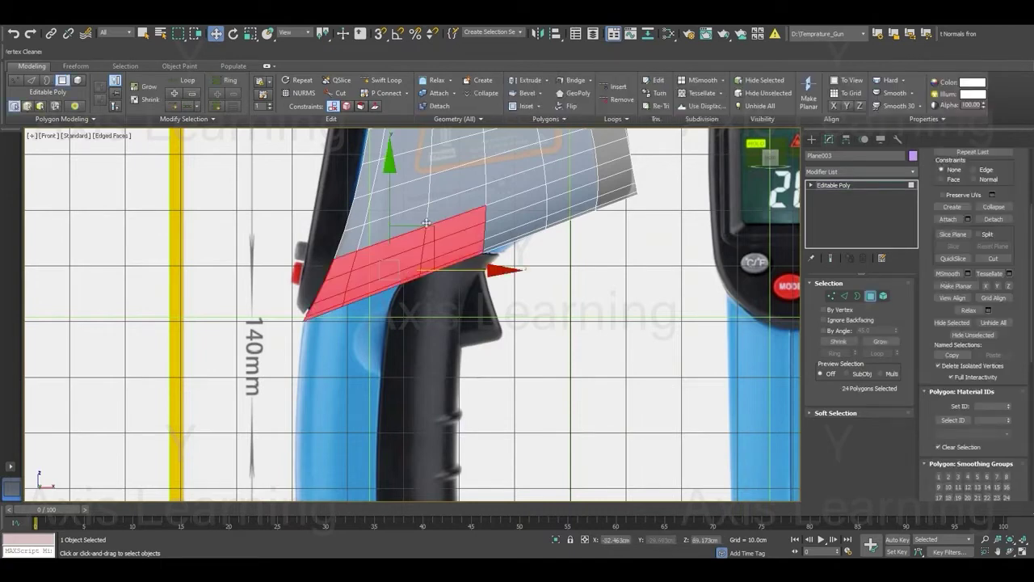
Extrude the polygons again and pull the new faces down over the reference handle.
{"action": "right_click", "coordinate": [427, 223]}
{"action": "left_click", "coordinate": [358, 273]}
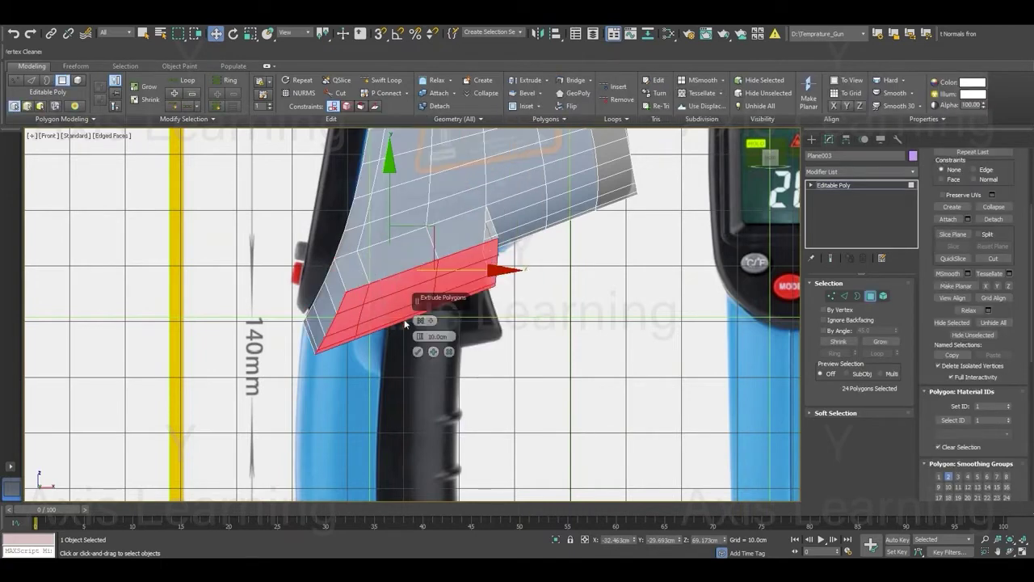
{"action": "left_click", "coordinate": [418, 352]}
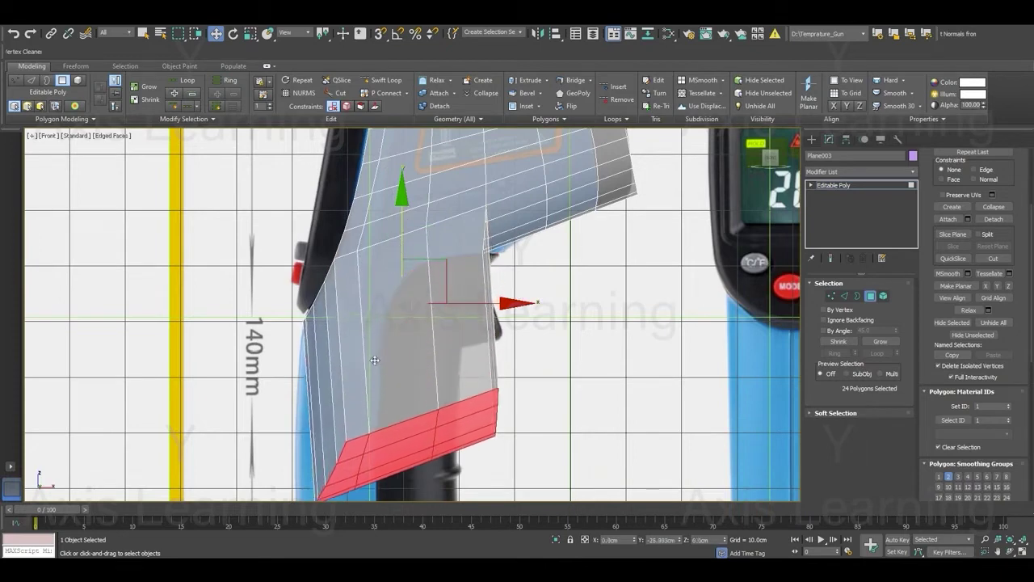
{"action": "left_click_drag", "start_coordinate": [401, 244], "coordinate": [402, 408]}
{"action": "scroll", "coordinate": [425, 285], "scroll_direction": "down", "scroll_amount": 2}
{"action": "scroll", "coordinate": [425, 285], "scroll_direction": "down", "scroll_amount": 2}
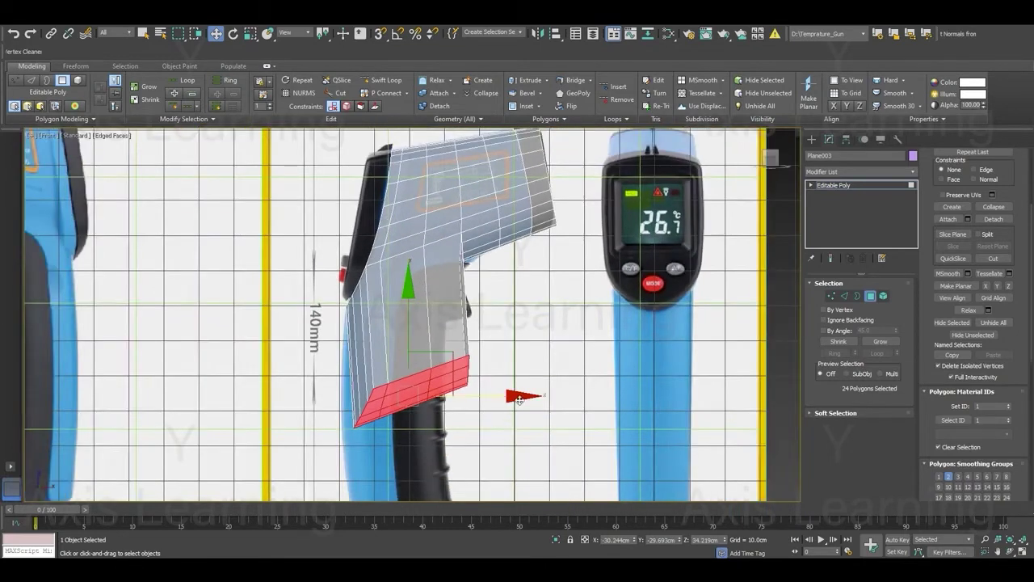
{"action": "left_click_drag", "start_coordinate": [511, 399], "coordinate": [508, 396]}
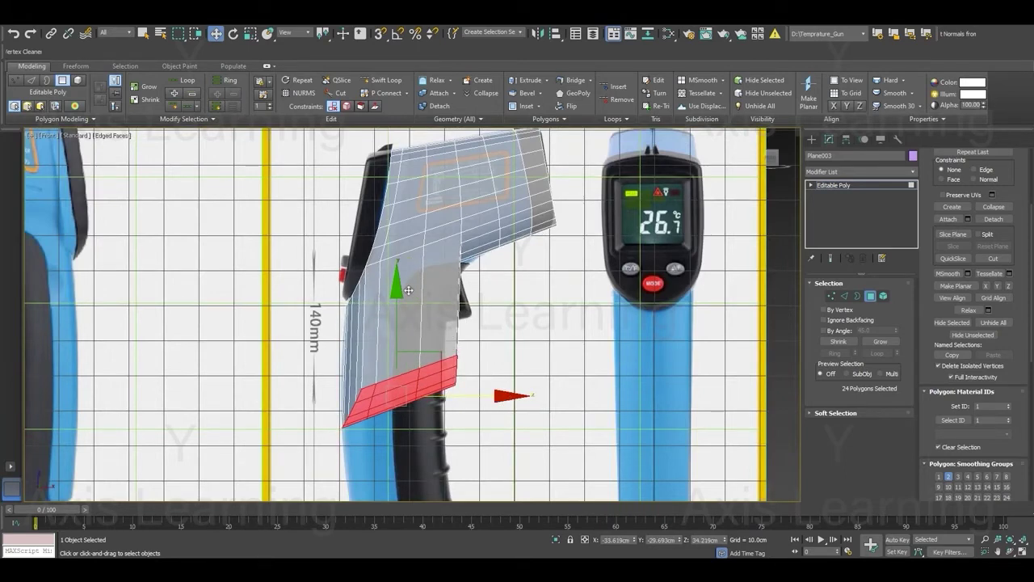
Scale the grip's bottom faces flat into a level edge.
{"action": "key", "text": "r"}
{"action": "left_click_drag", "start_coordinate": [399, 289], "coordinate": [404, 449]}
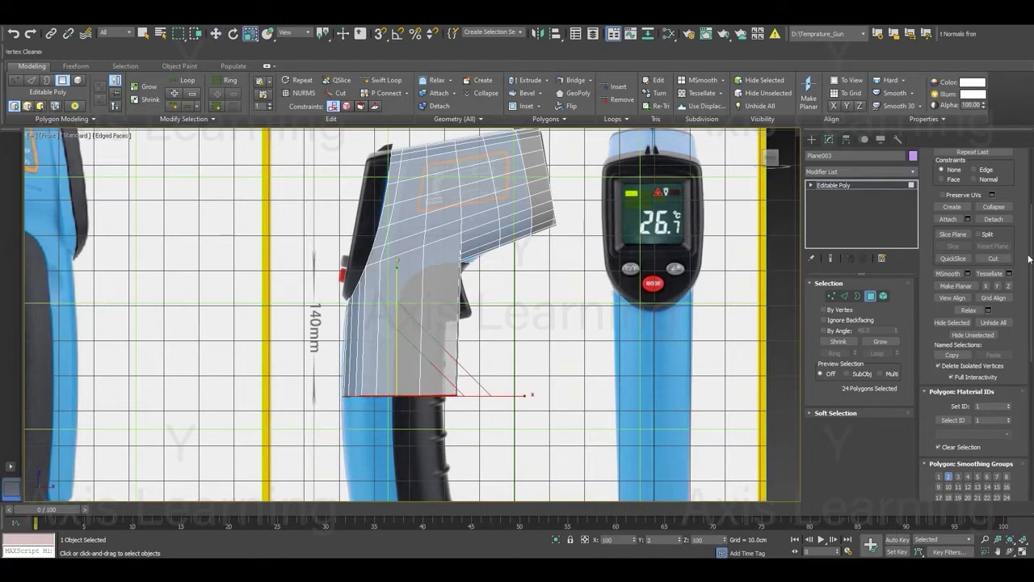
{"action": "key", "text": "w"}
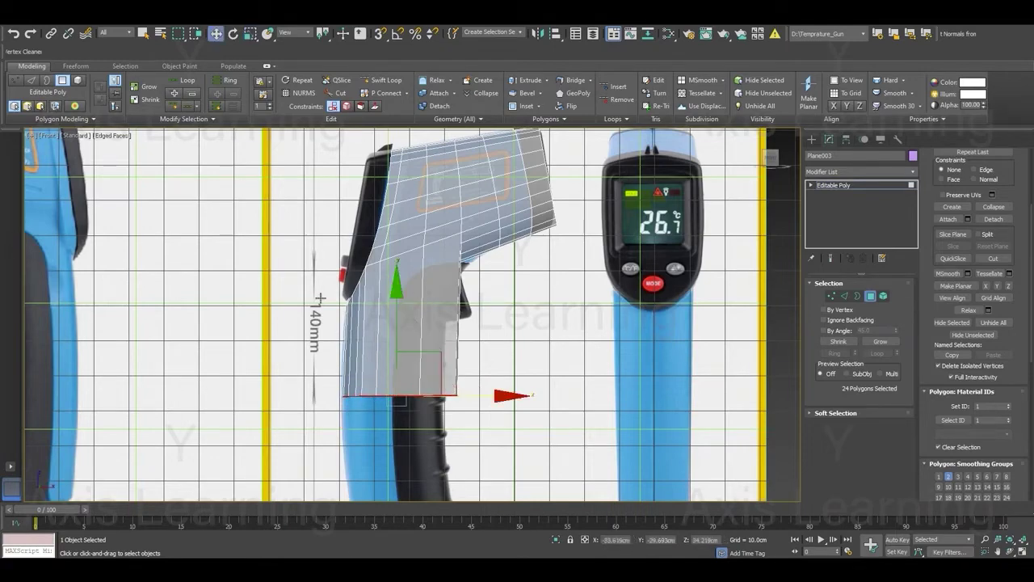
{"action": "scroll", "coordinate": [320, 299], "scroll_direction": "down", "scroll_amount": 2}
{"action": "scroll", "coordinate": [400, 282], "scroll_direction": "down", "scroll_amount": 2}
{"action": "scroll", "coordinate": [375, 267], "scroll_direction": "up", "scroll_amount": 5}
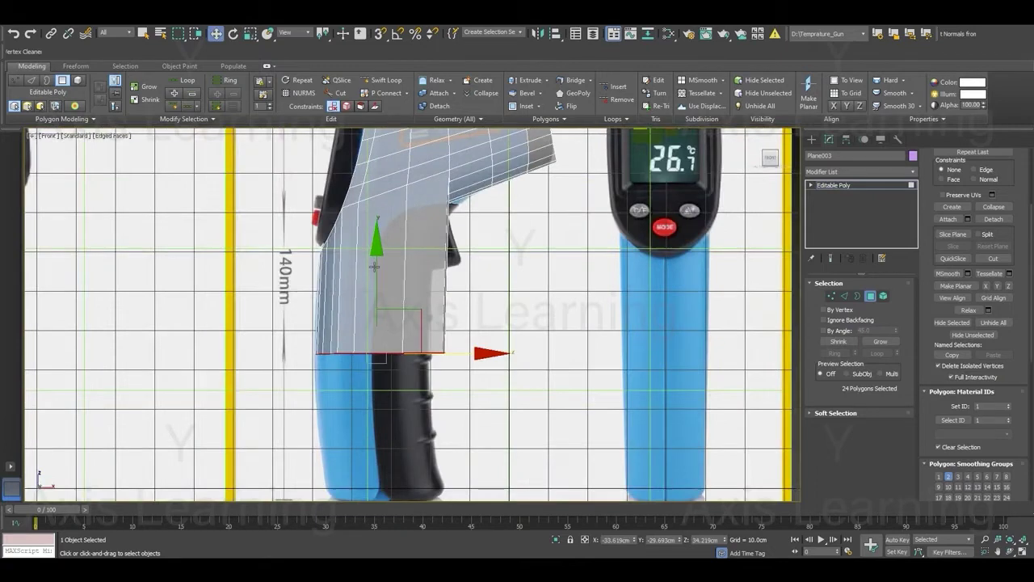
{"action": "scroll", "coordinate": [385, 260], "scroll_direction": "down", "scroll_amount": 1}
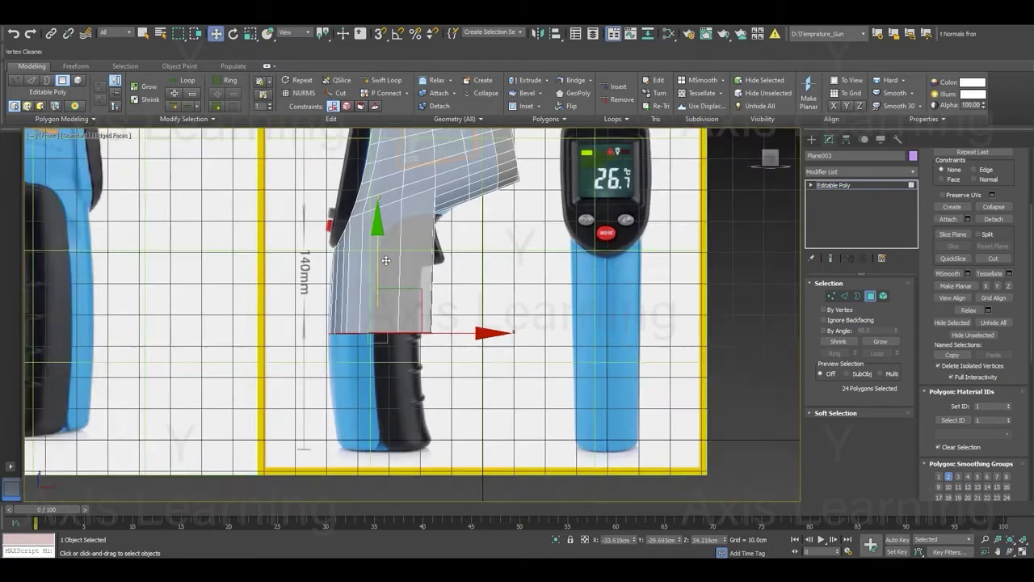
Extrude the bottom faces once more and drag them down to the gun's base.
{"action": "right_click", "coordinate": [386, 252]}
{"action": "left_click", "coordinate": [296, 281]}
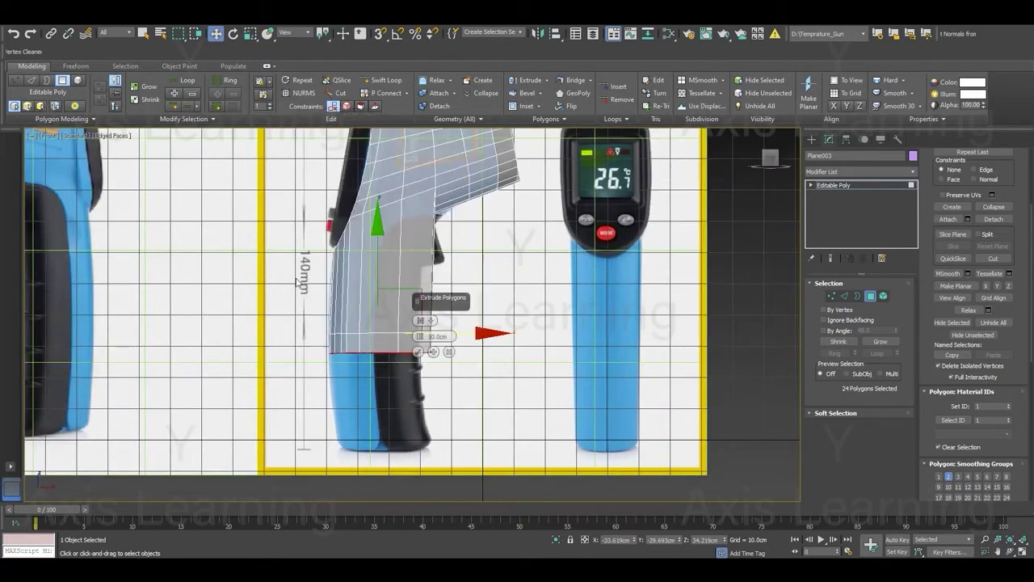
{"action": "left_click", "coordinate": [419, 353]}
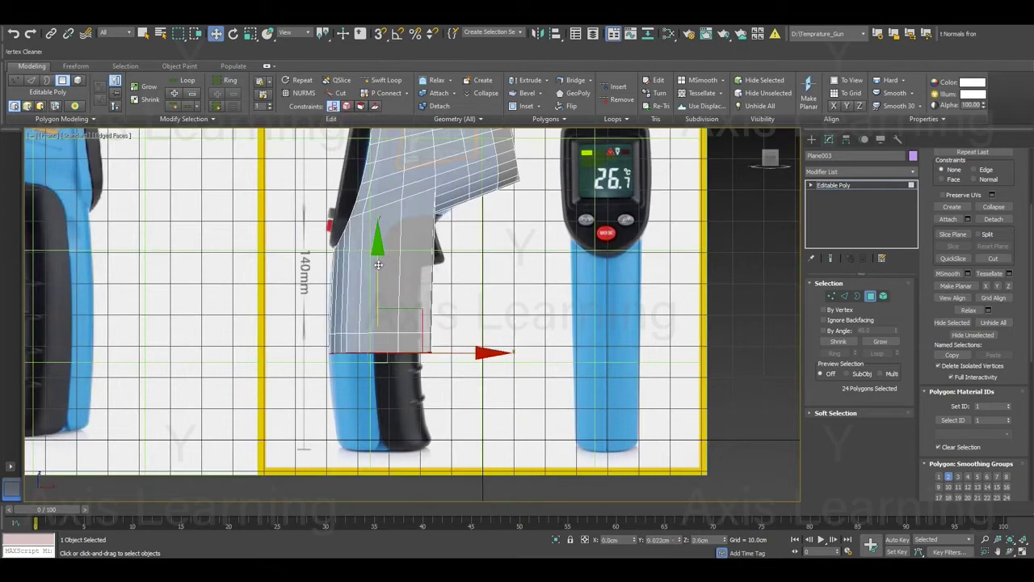
{"action": "left_click_drag", "start_coordinate": [376, 279], "coordinate": [384, 346]}
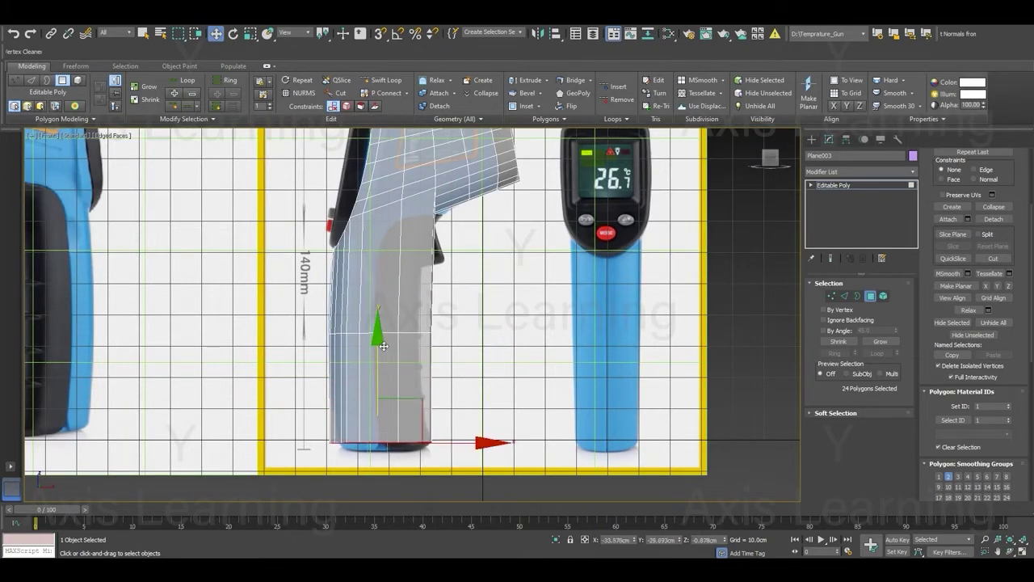
{"action": "key", "text": "p"}
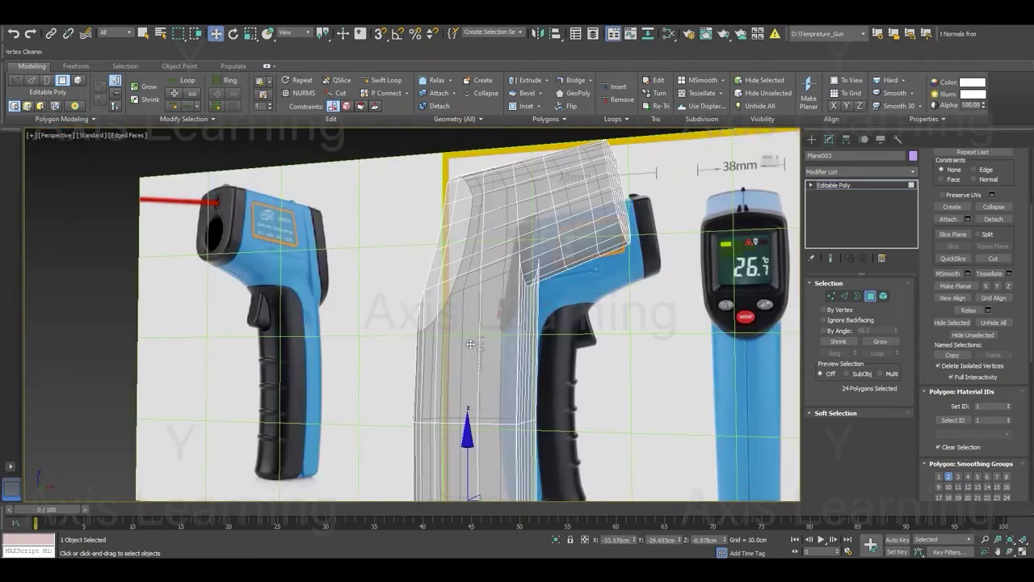
{"action": "scroll", "coordinate": [483, 306], "scroll_direction": "down", "scroll_amount": 5}
{"action": "mouse_move", "coordinate": [483, 306]}
{"action": "middle_mouse_down", "text": "alt"}
{"action": "mouse_move", "coordinate": [574, 369]}
{"action": "mouse_move", "coordinate": [633, 381]}
{"action": "mouse_move", "coordinate": [539, 365]}
{"action": "middle_mouse_up", "text": "alt"}
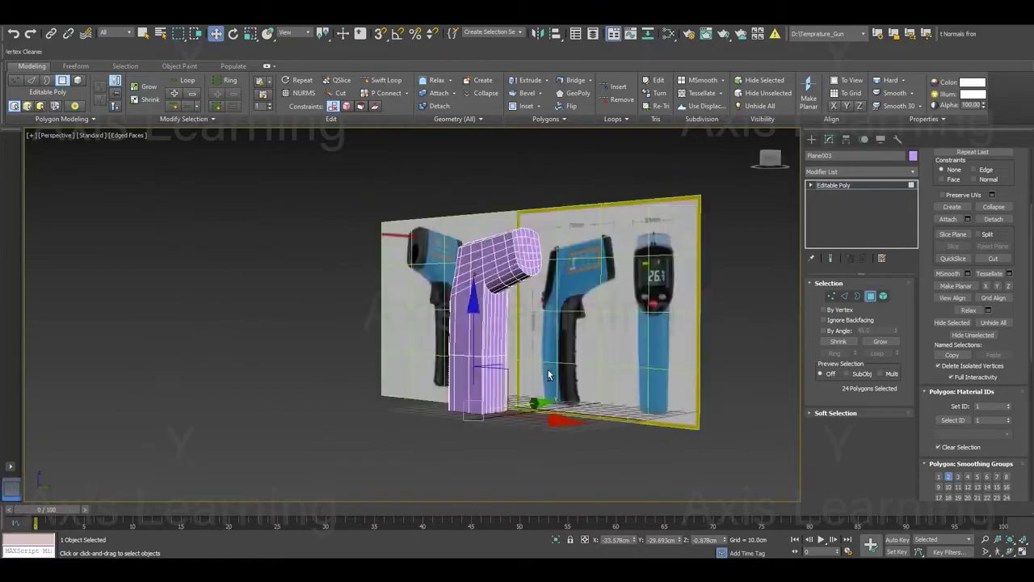
{"action": "scroll", "coordinate": [539, 365], "scroll_direction": "up", "scroll_amount": 3}
{"action": "scroll", "coordinate": [539, 365], "scroll_direction": "up", "scroll_amount": 3}
{"action": "mouse_move", "coordinate": [505, 434]}
{"action": "middle_mouse_down", "text": "alt"}
{"action": "mouse_move", "coordinate": [545, 421]}
{"action": "mouse_move", "coordinate": [536, 382]}
{"action": "mouse_move", "coordinate": [566, 420]}
{"action": "mouse_move", "coordinate": [490, 439]}
{"action": "middle_mouse_up", "text": "alt"}
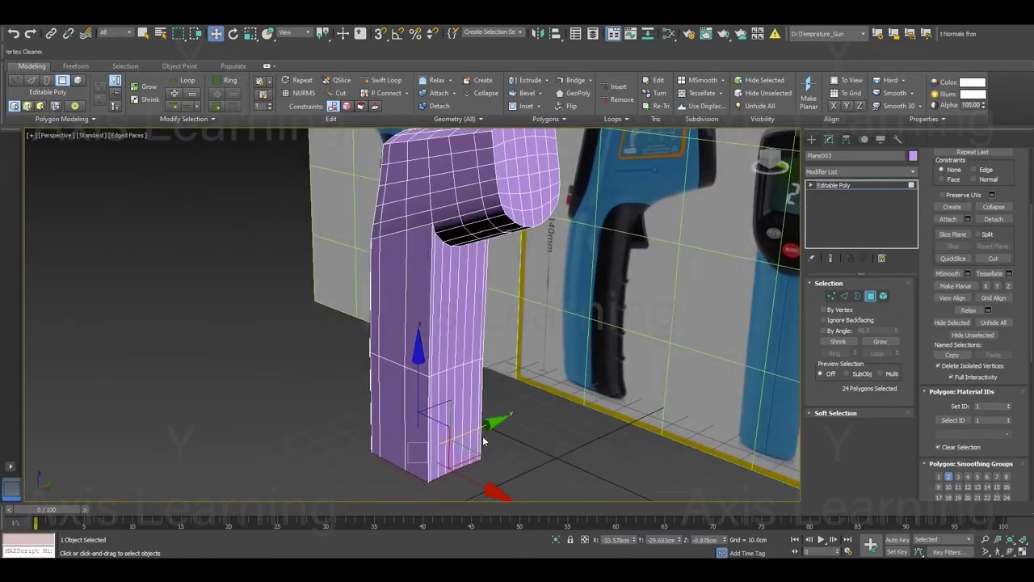
{"action": "key", "text": "l"}
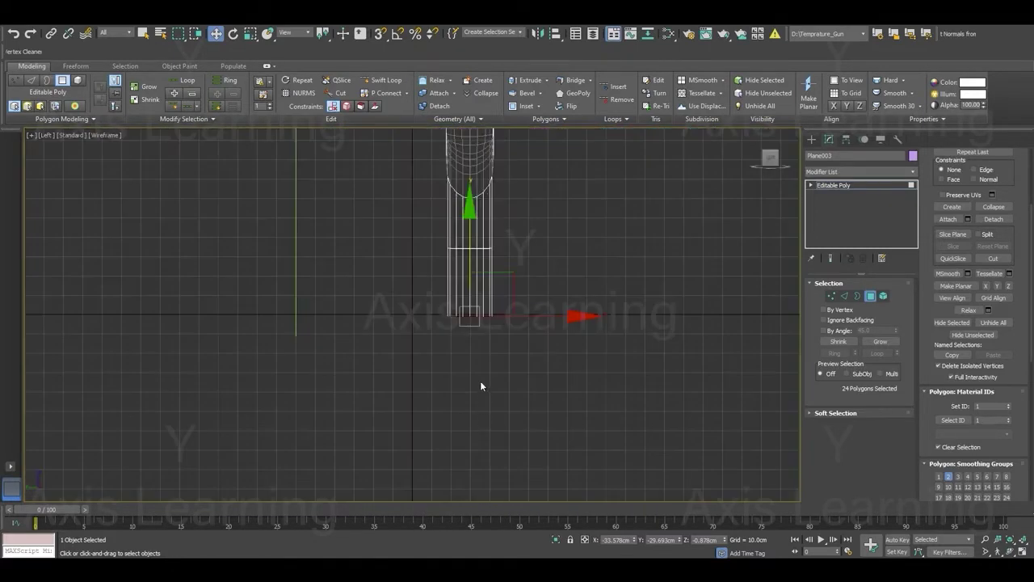
{"action": "key", "text": "f"}
{"action": "key", "text": "alt+x"}
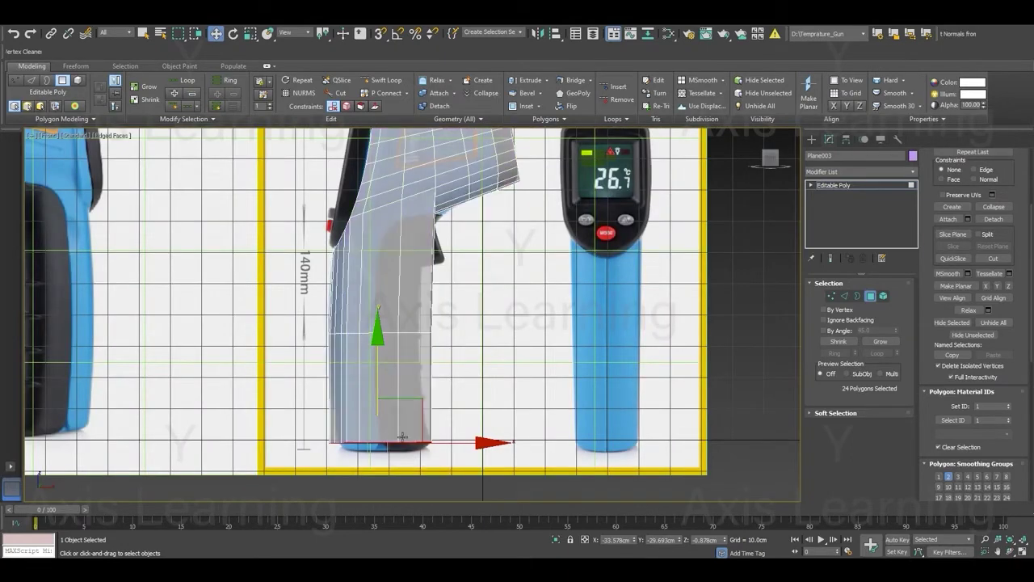
{"action": "scroll", "coordinate": [402, 437], "scroll_direction": "up", "scroll_amount": 2}
{"action": "scroll", "coordinate": [402, 437], "scroll_direction": "up", "scroll_amount": 2}
{"action": "scroll", "coordinate": [364, 428], "scroll_direction": "up", "scroll_amount": 2}
Shift the grip's lower-left vertices right on X to taper the handle base.
{"action": "scroll", "coordinate": [330, 418], "scroll_direction": "up", "scroll_amount": 2}
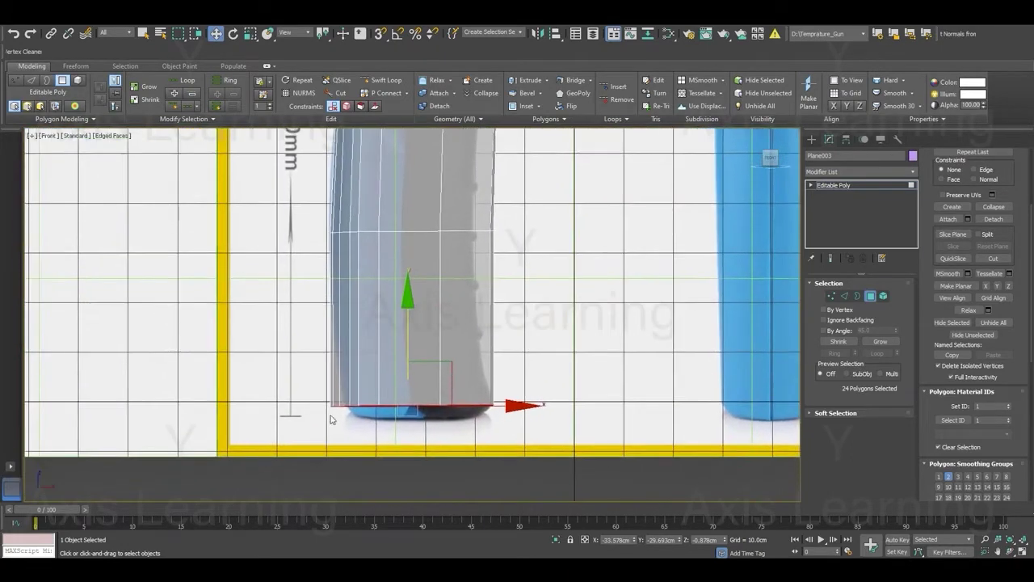
{"action": "key", "text": "1"}
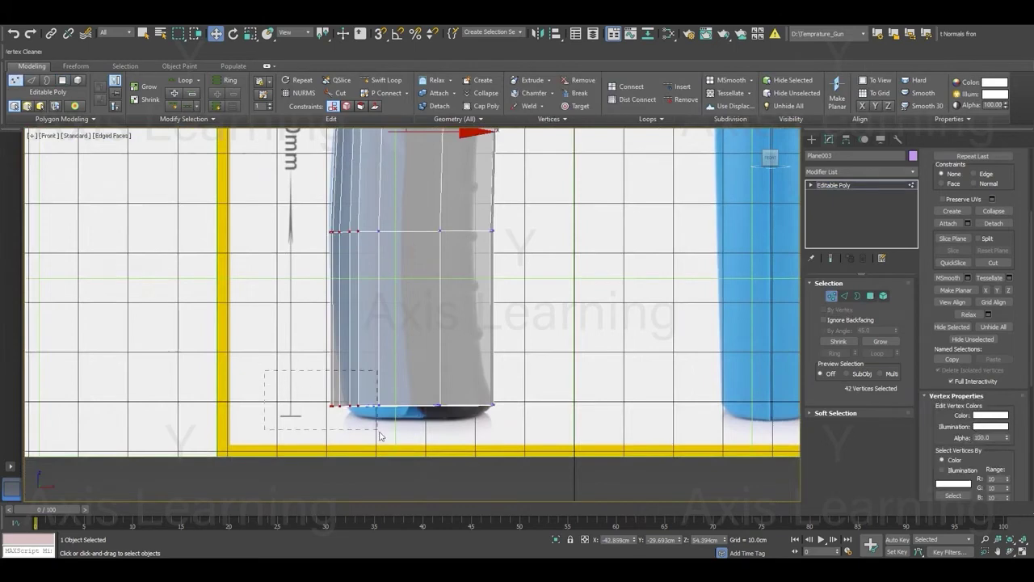
{"action": "left_click_drag", "start_coordinate": [379, 437], "coordinate": [380, 435]}
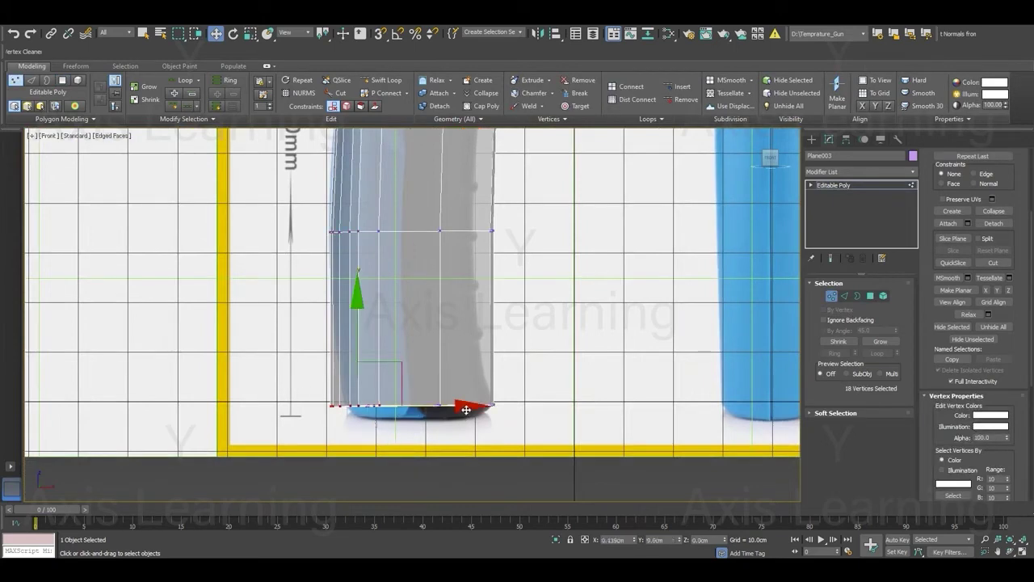
{"action": "left_click_drag", "start_coordinate": [469, 409], "coordinate": [489, 407]}
Pull the grip's middle row of vertices left to curve the handle.
{"action": "scroll", "coordinate": [405, 363], "scroll_direction": "down", "scroll_amount": 2}
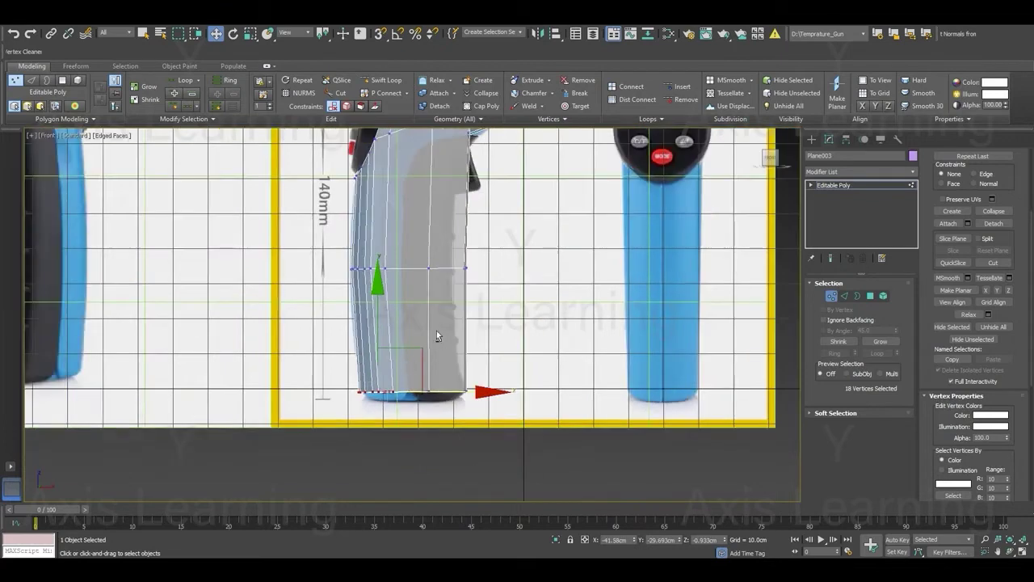
{"action": "left_click_drag", "start_coordinate": [339, 252], "coordinate": [485, 283]}
{"action": "middle_click_drag", "start_coordinate": [544, 274], "coordinate": [549, 313]}
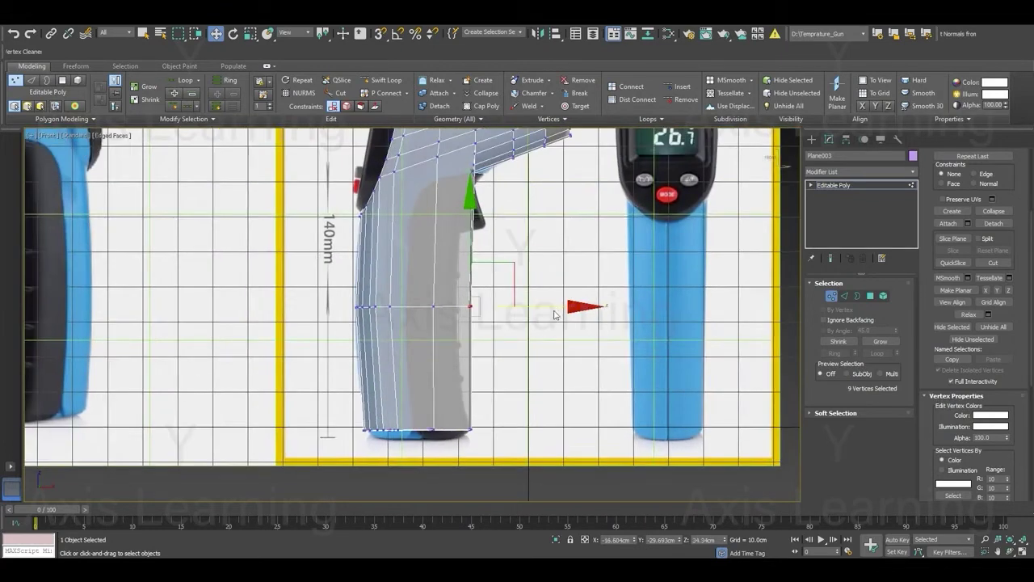
{"action": "left_click_drag", "start_coordinate": [541, 312], "coordinate": [529, 312]}
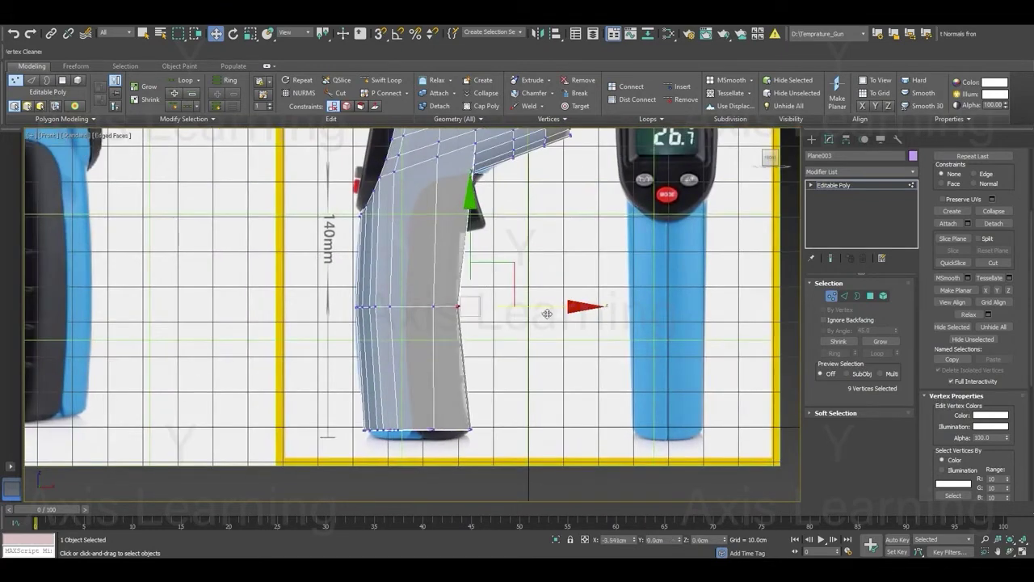
Zoom in on the barrel and select a vertical edge loop across it in Edge mode.
{"action": "middle_click_drag", "start_coordinate": [523, 245], "coordinate": [535, 292]}
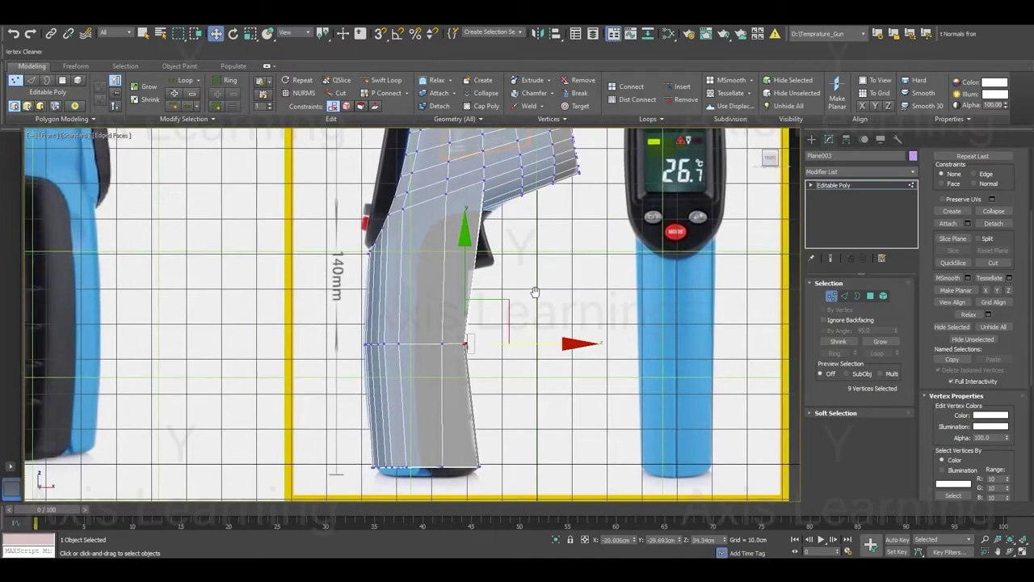
{"action": "scroll", "coordinate": [510, 210], "scroll_direction": "up", "scroll_amount": 4}
{"action": "middle_click_drag", "start_coordinate": [526, 188], "coordinate": [526, 320]}
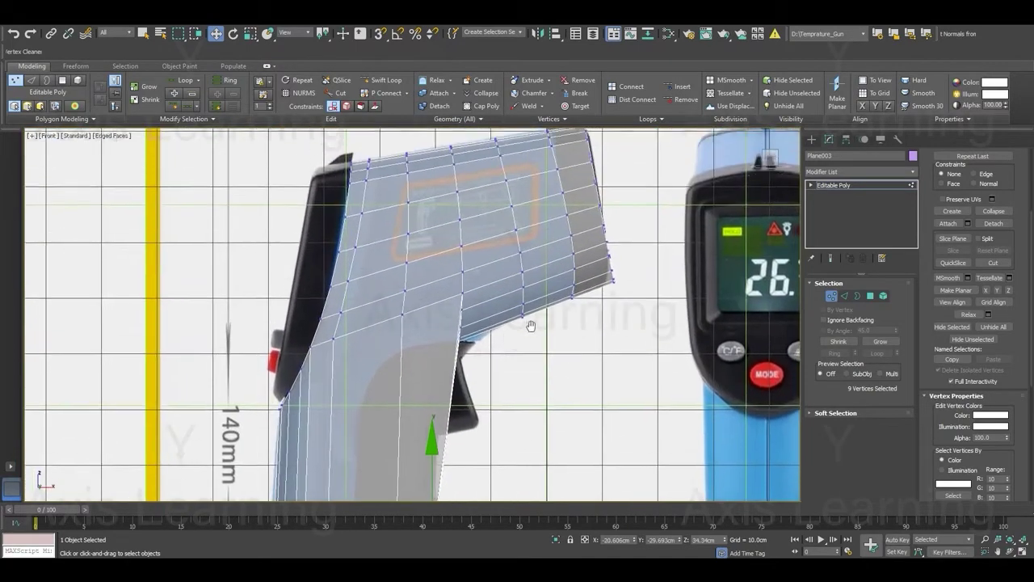
{"action": "key", "text": "1"}
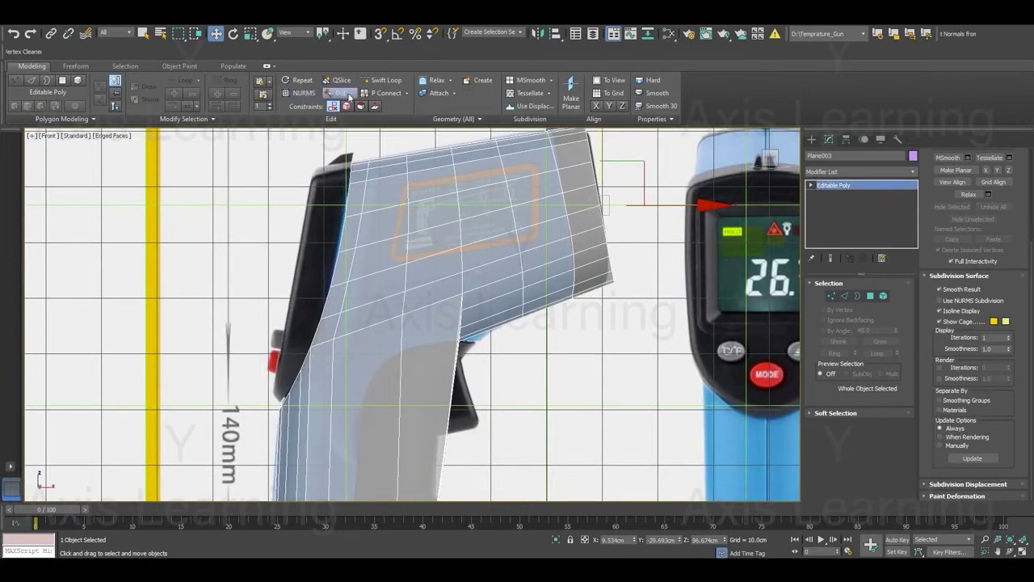
{"action": "key", "text": "q"}
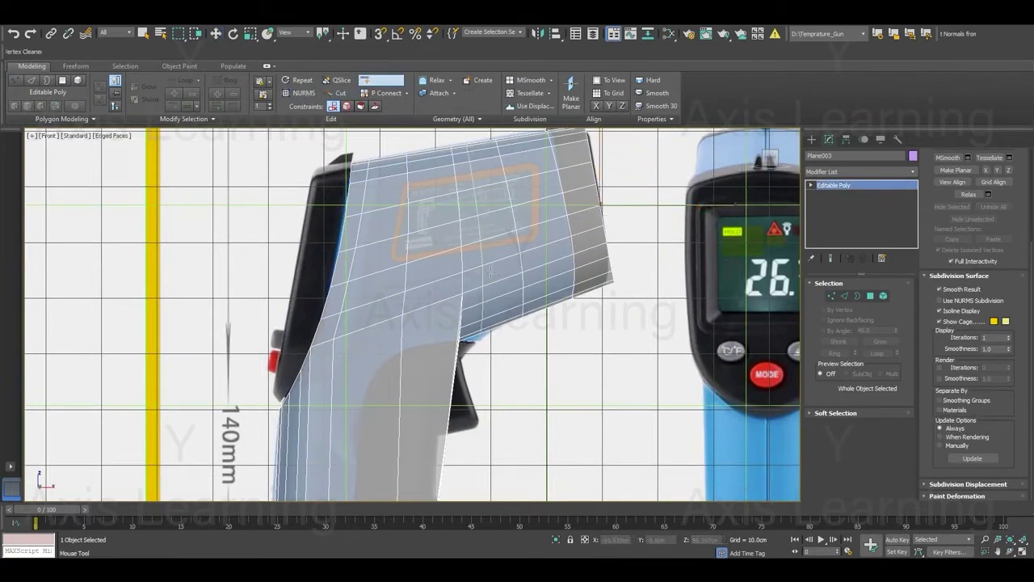
{"action": "key", "text": "w"}
{"action": "key", "text": "2"}
{"action": "double_click", "coordinate": [483, 264]}
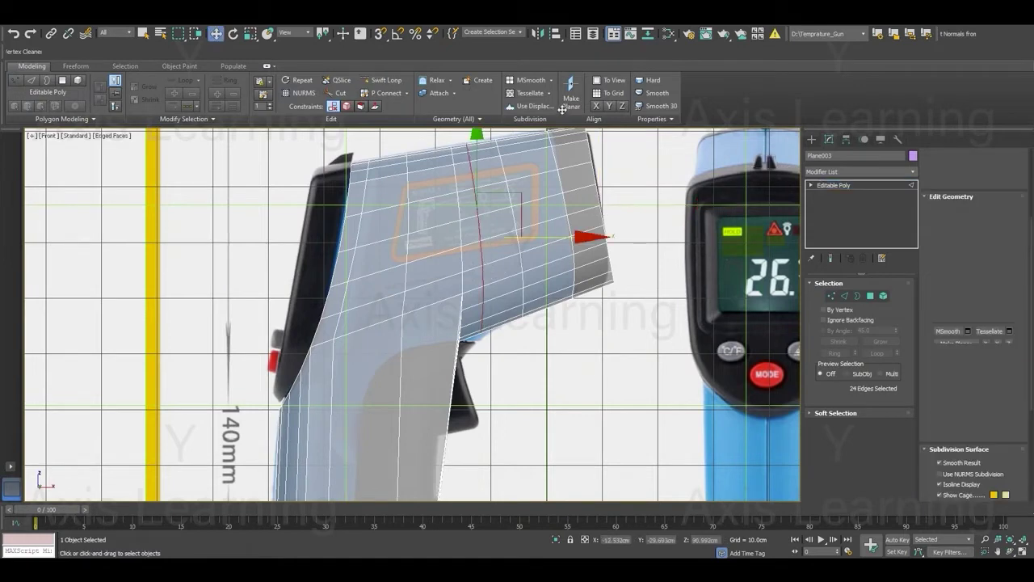
Apply Set Flow twice to the selected barrel edge loop to smooth its curve.
{"action": "left_click", "coordinate": [383, 81]}
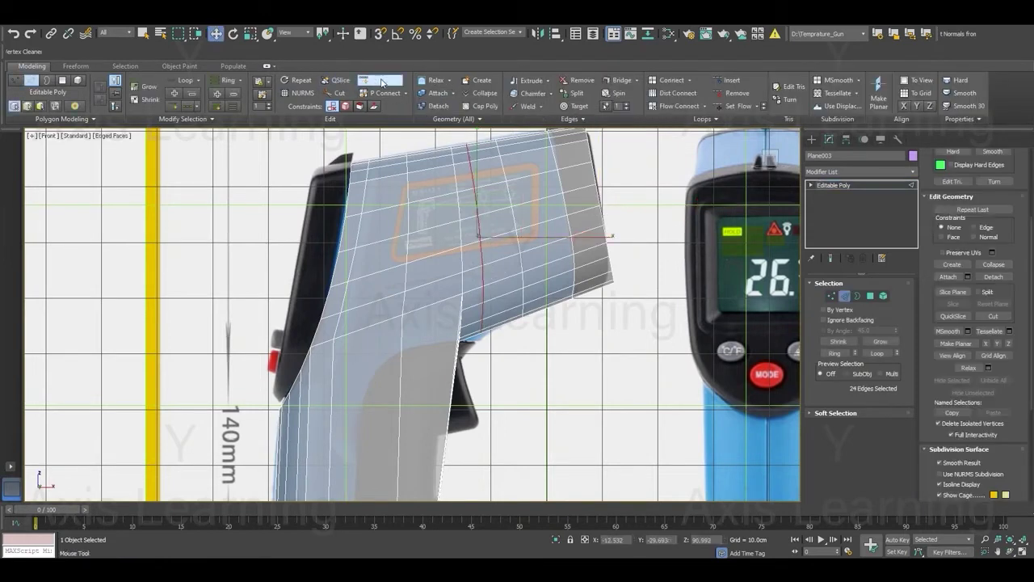
{"action": "right_click", "coordinate": [646, 343]}
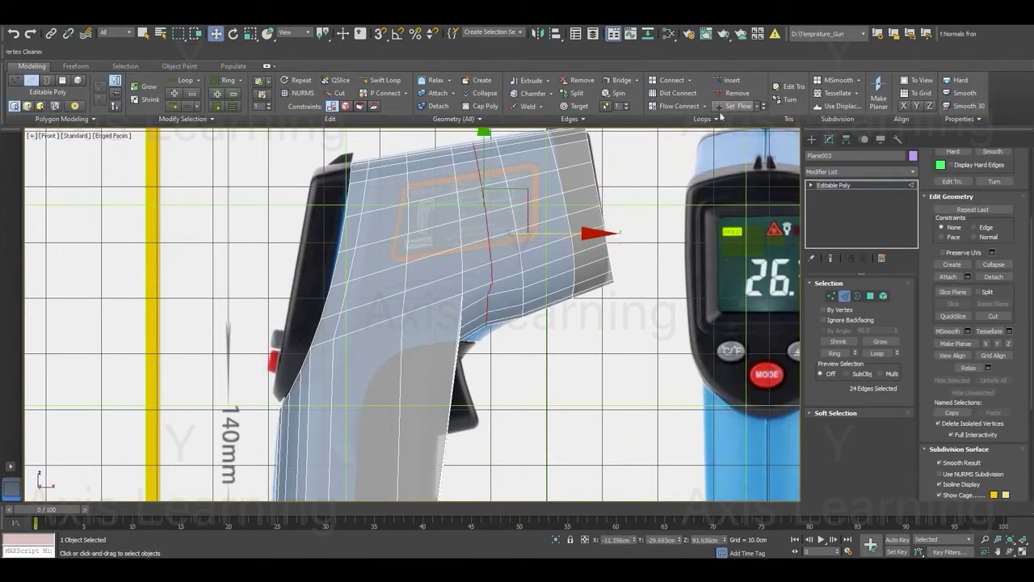
{"action": "left_click", "coordinate": [985, 227]}
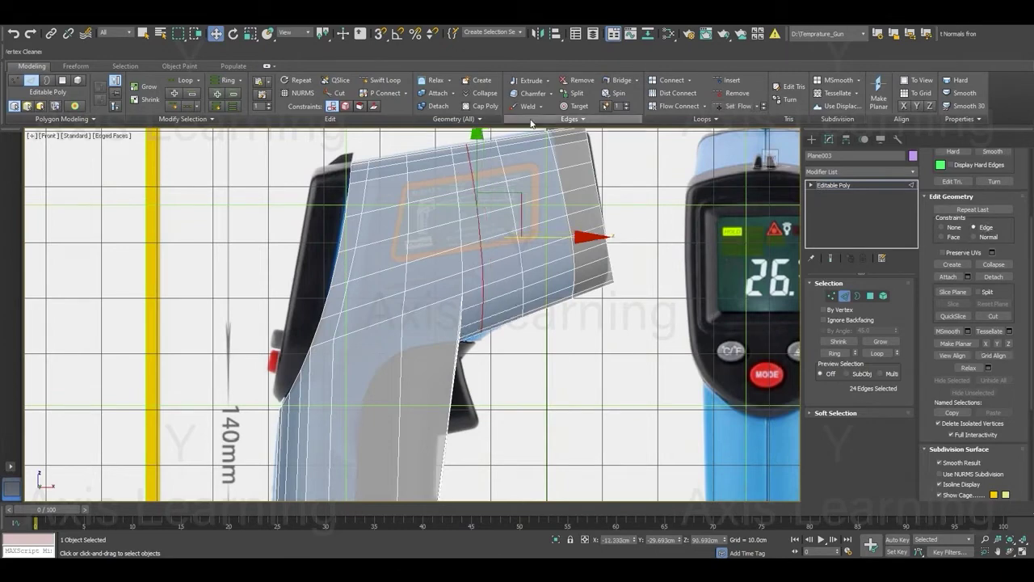
{"action": "left_click", "coordinate": [730, 107]}
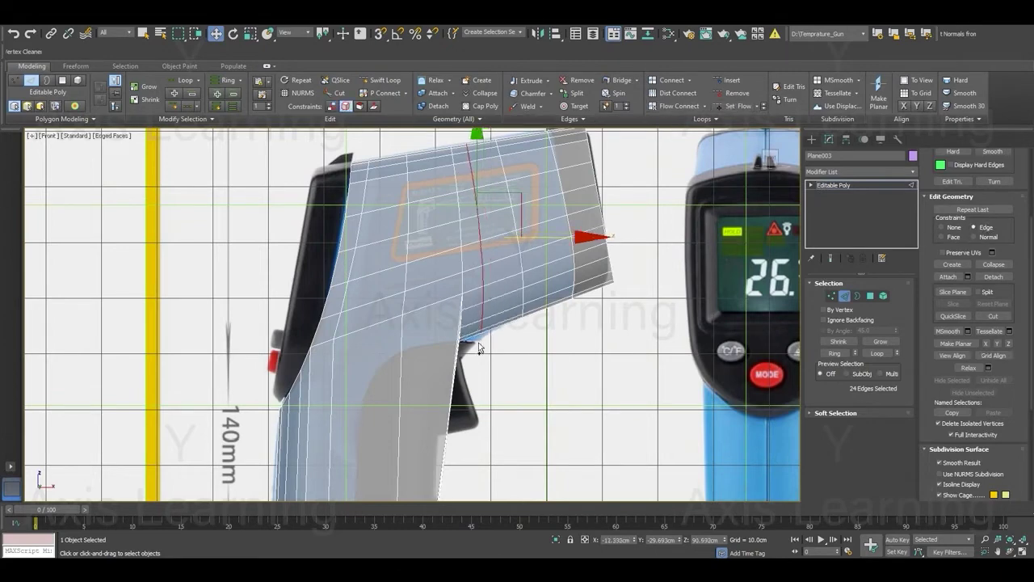
With Constraints set to None, lower the corner vertices under the barrel to match the reference.
{"action": "key", "text": "1"}
{"action": "scroll", "coordinate": [486, 350], "scroll_direction": "up", "scroll_amount": 3}
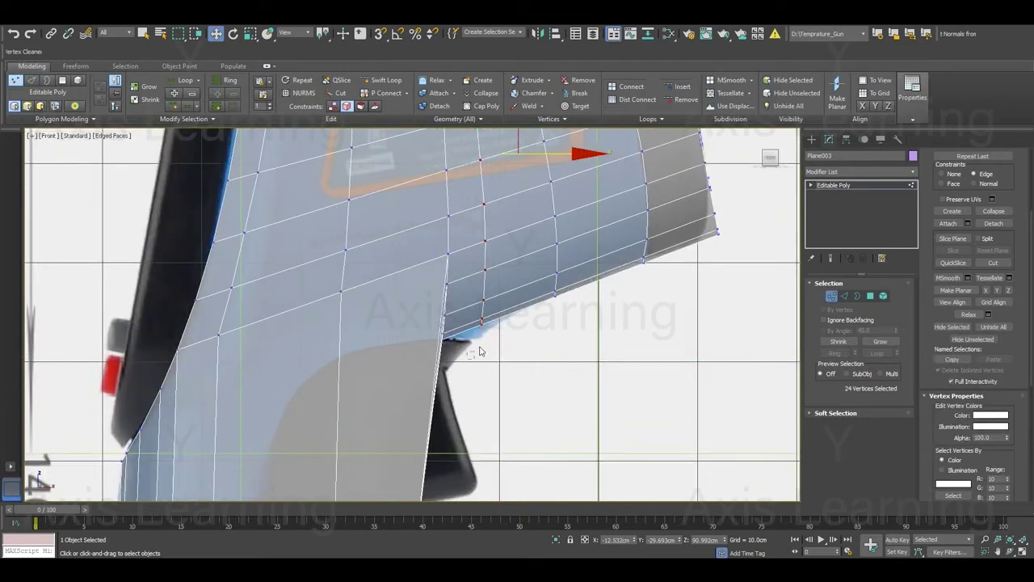
{"action": "left_click_drag", "start_coordinate": [479, 351], "coordinate": [505, 292]}
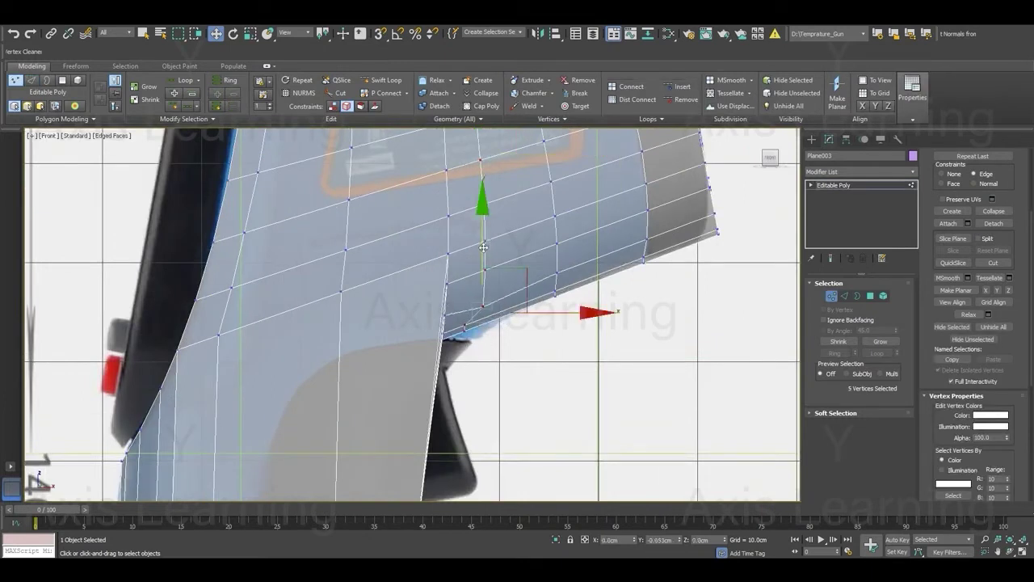
{"action": "left_click_drag", "start_coordinate": [483, 246], "coordinate": [497, 254]}
{"action": "key", "text": "ctrl+z"}
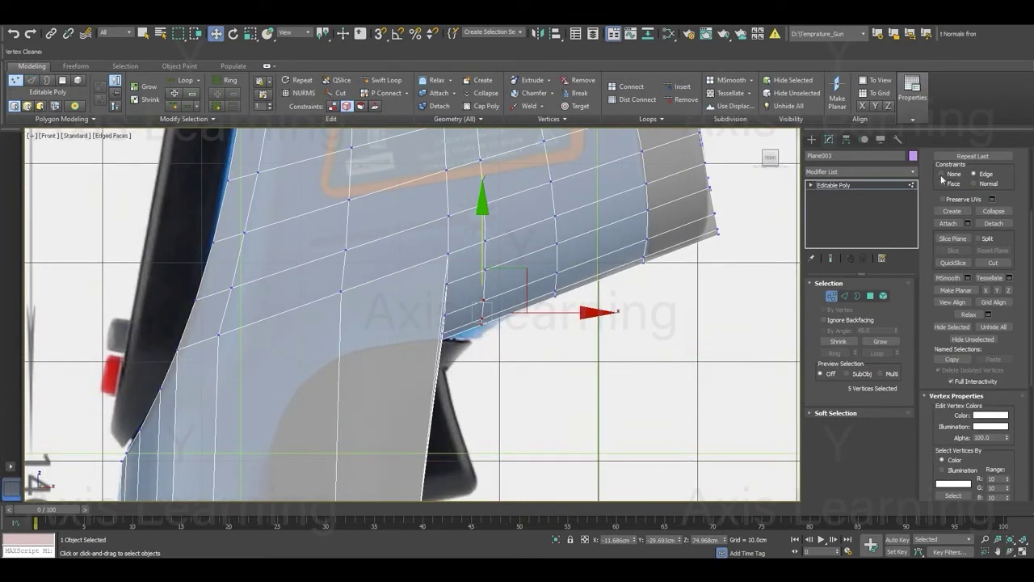
{"action": "left_click", "coordinate": [941, 176]}
{"action": "left_click_drag", "start_coordinate": [487, 232], "coordinate": [474, 262]}
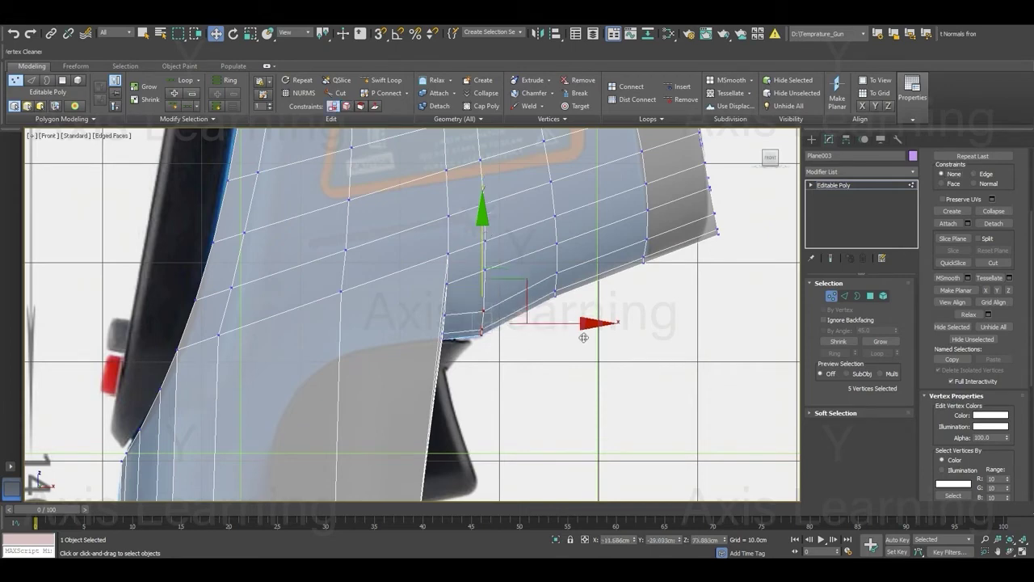
{"action": "left_click_drag", "start_coordinate": [587, 328], "coordinate": [579, 328]}
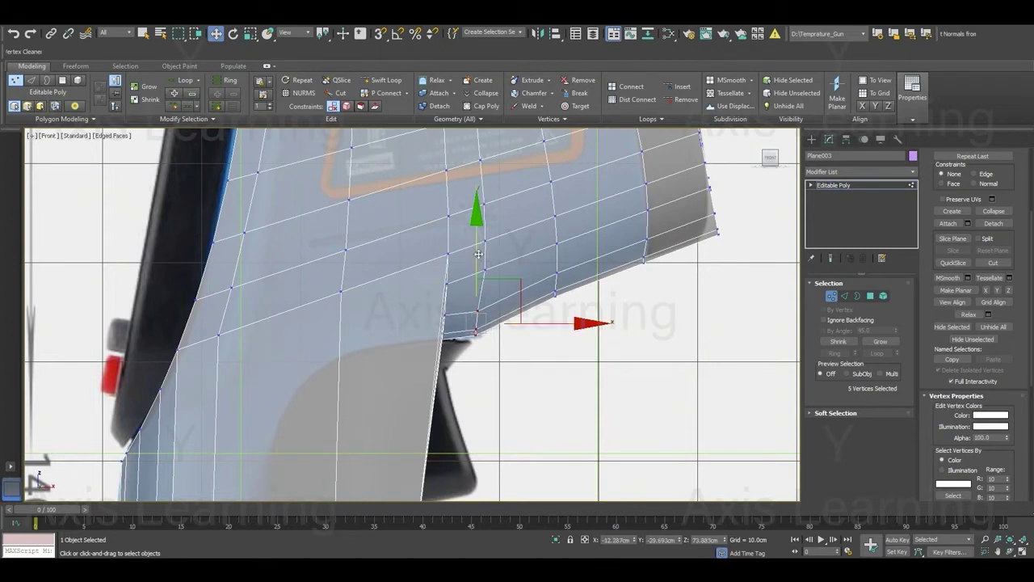
{"action": "left_click_drag", "start_coordinate": [481, 257], "coordinate": [476, 274]}
{"action": "scroll", "coordinate": [475, 285], "scroll_direction": "down", "scroll_amount": 3}
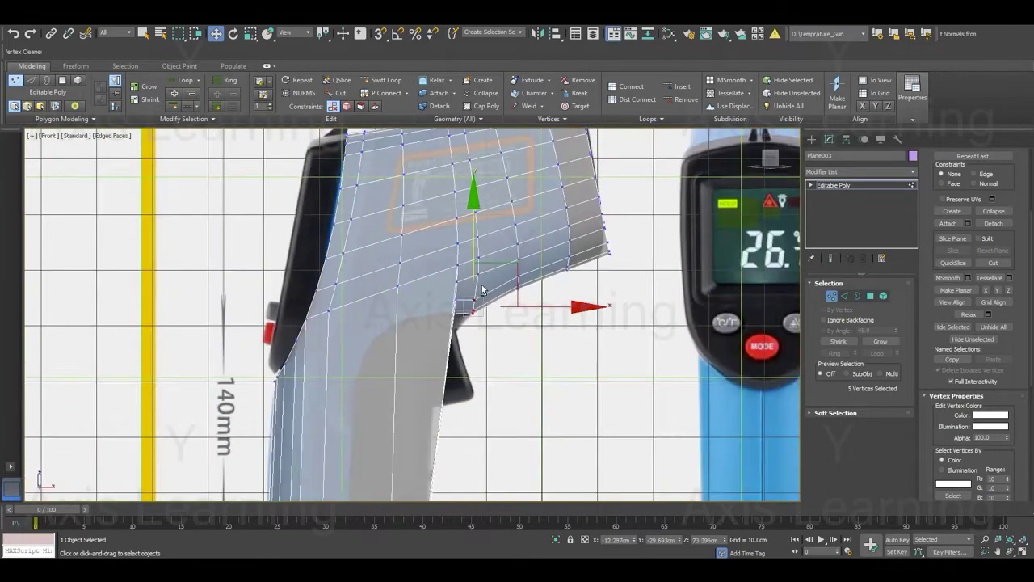
{"action": "scroll", "coordinate": [475, 285], "scroll_direction": "up", "scroll_amount": 3}
Apply Set Flow to the edge under the barrel near the grip.
{"action": "key", "text": "2"}
{"action": "double_click", "coordinate": [477, 266]}
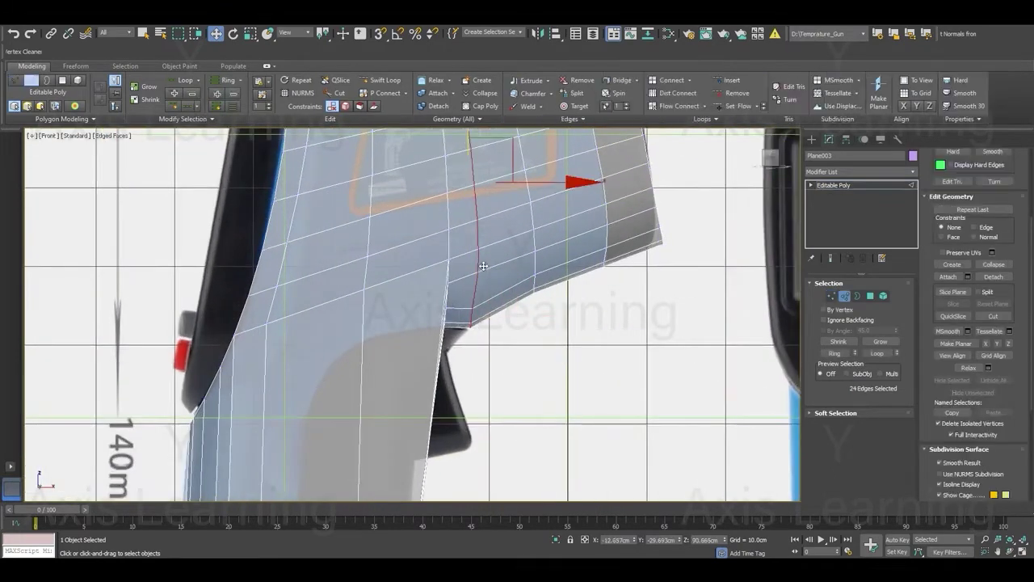
{"action": "left_click", "coordinate": [480, 260]}
{"action": "left_click", "coordinate": [730, 106]}
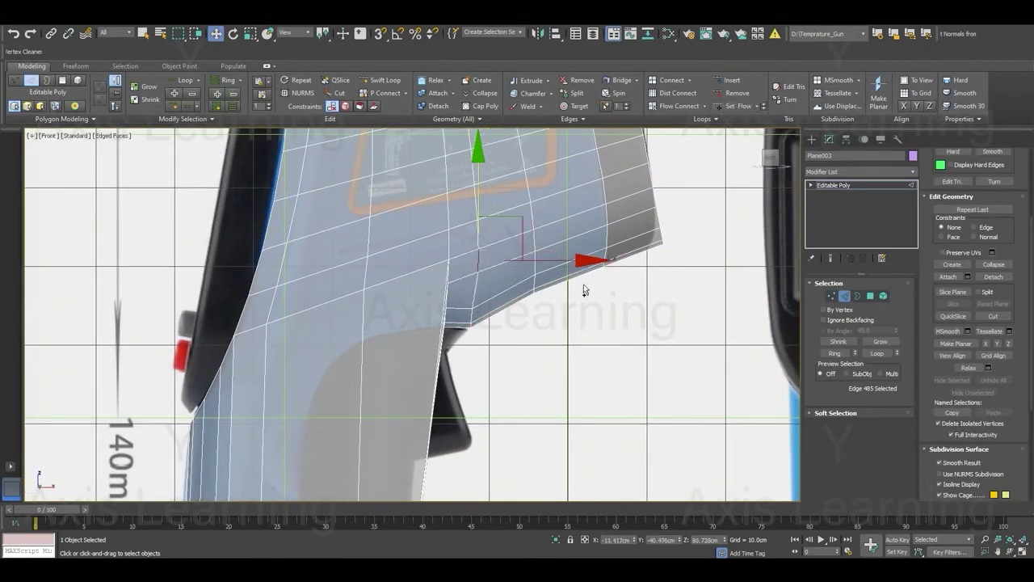
Nudge two vertices on the barrel's underside slightly down.
{"action": "key", "text": "1"}
{"action": "left_click", "coordinate": [476, 274]}
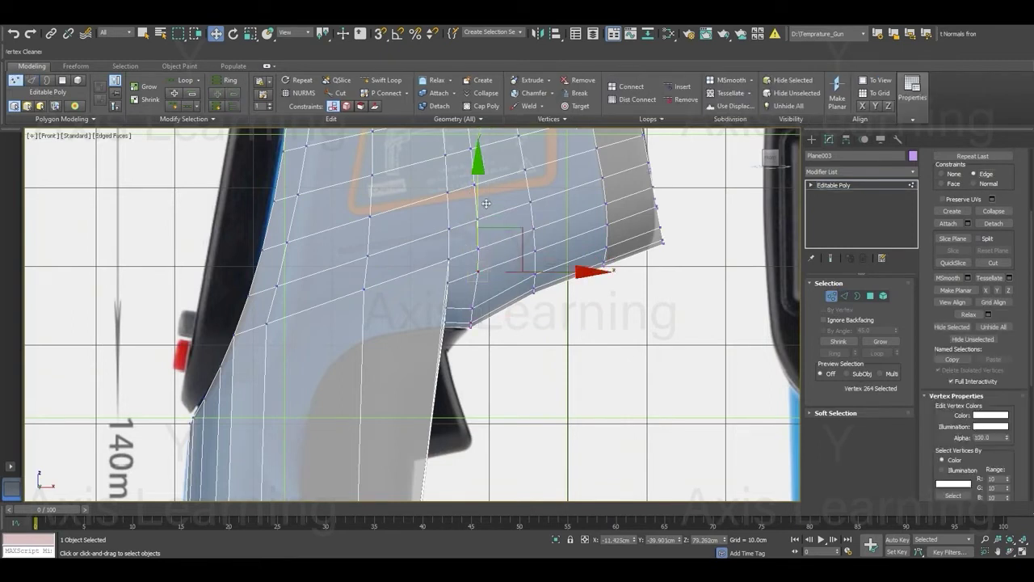
{"action": "left_click_drag", "start_coordinate": [478, 205], "coordinate": [477, 225]}
{"action": "left_click", "coordinate": [475, 257]}
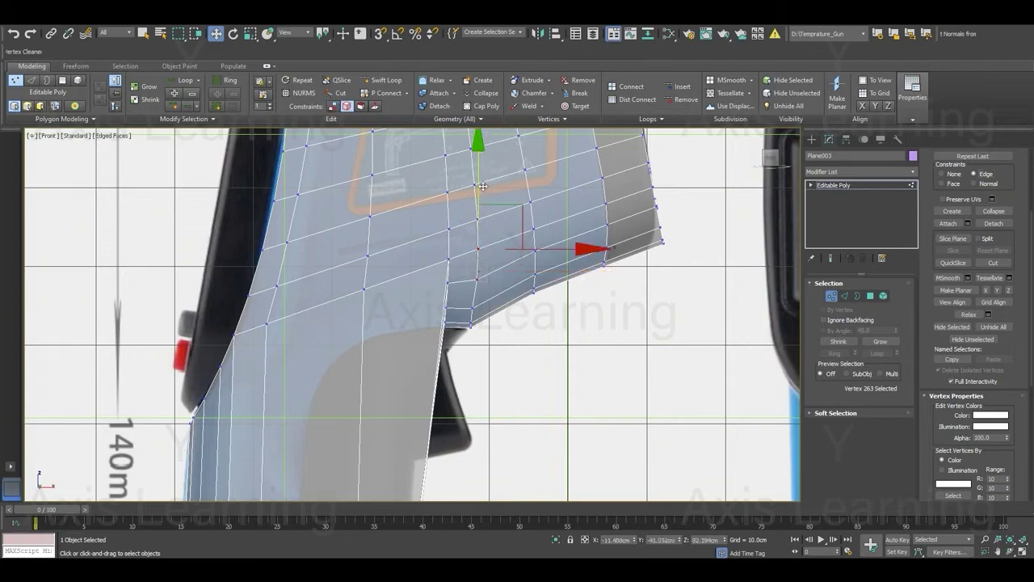
{"action": "left_click_drag", "start_coordinate": [483, 186], "coordinate": [479, 189]}
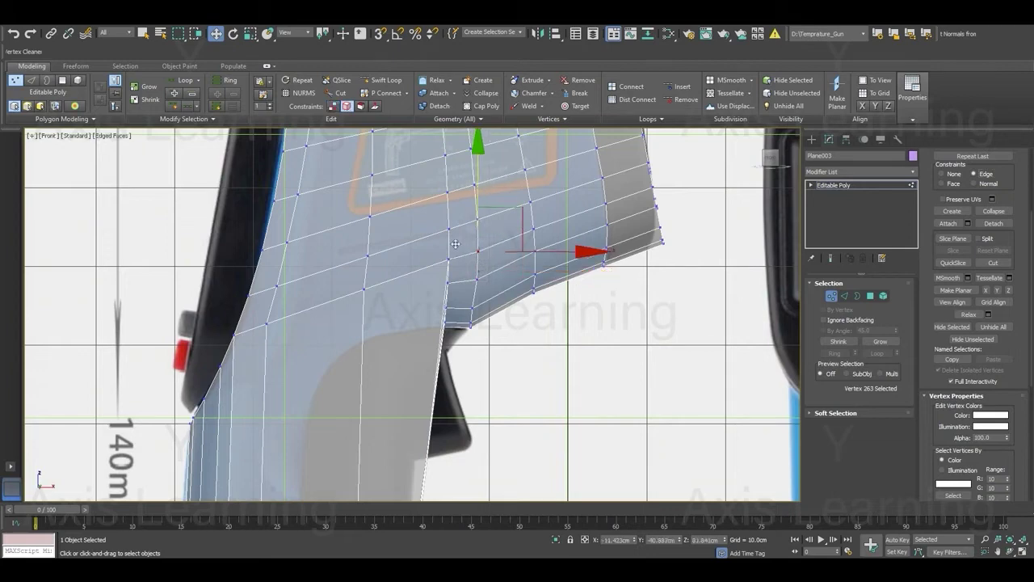
{"action": "scroll", "coordinate": [456, 244], "scroll_direction": "down", "scroll_amount": 3}
{"action": "scroll", "coordinate": [455, 245], "scroll_direction": "down", "scroll_amount": 3}
Select the horizontal edge loop around the grip.
{"action": "key", "text": "2"}
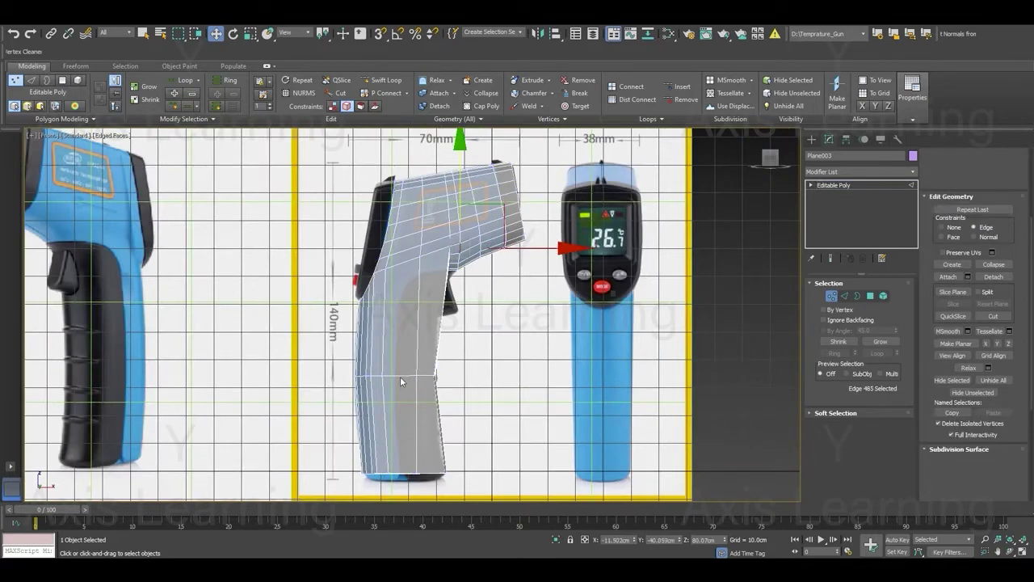
{"action": "double_click", "coordinate": [400, 376]}
{"action": "scroll", "coordinate": [394, 381], "scroll_direction": "up", "scroll_amount": 3}
{"action": "scroll", "coordinate": [412, 367], "scroll_direction": "up", "scroll_amount": 2}
Chamfer the grip's horizontal edge loop at 39.23cm with 2 segments.
{"action": "right_click", "coordinate": [434, 353]}
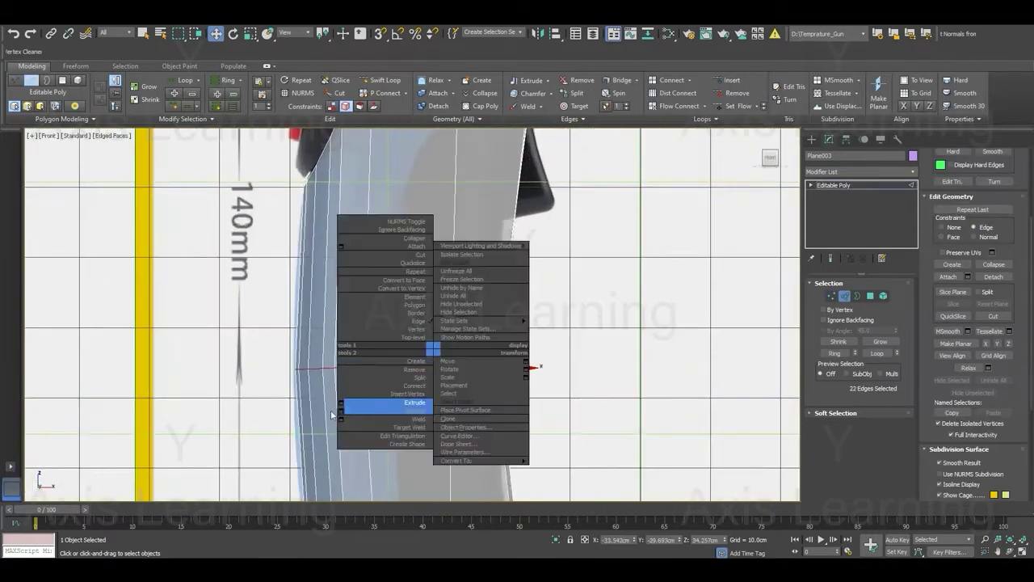
{"action": "left_click", "coordinate": [341, 412]}
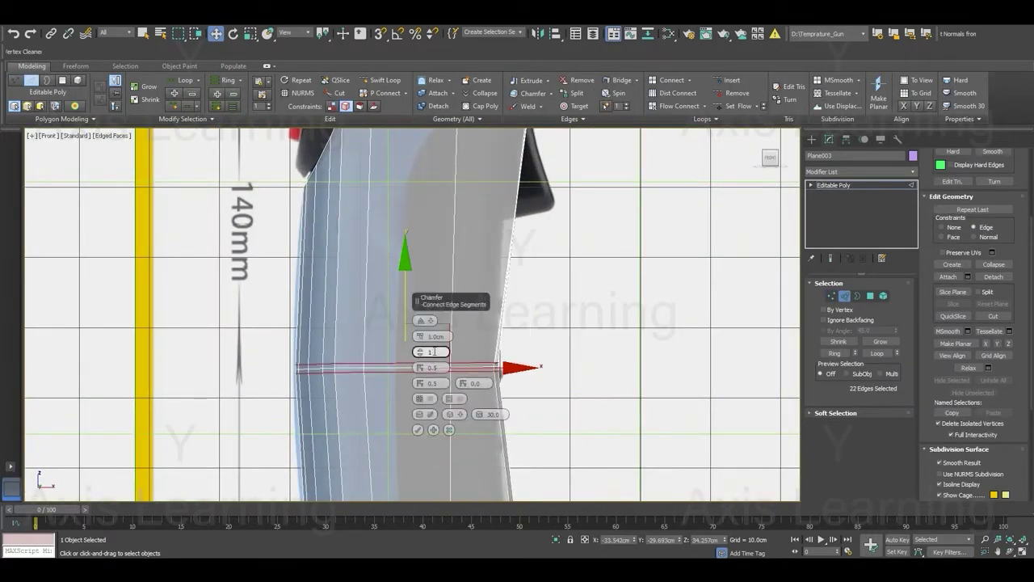
{"action": "left_click_drag", "start_coordinate": [423, 338], "coordinate": [464, 32]}
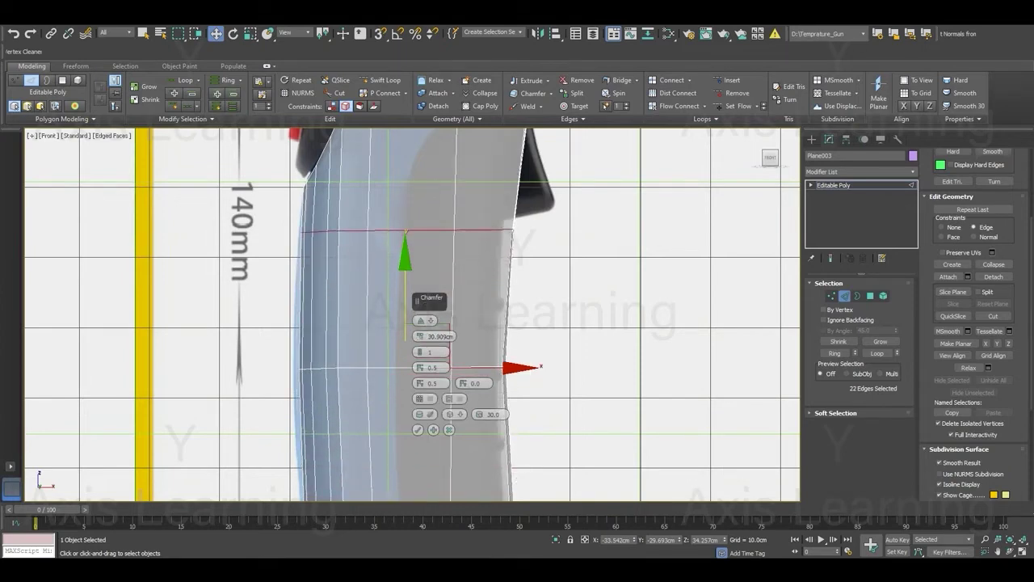
{"action": "scroll", "coordinate": [313, 219], "scroll_direction": "down", "scroll_amount": 2}
{"action": "scroll", "coordinate": [299, 242], "scroll_direction": "down", "scroll_amount": 2}
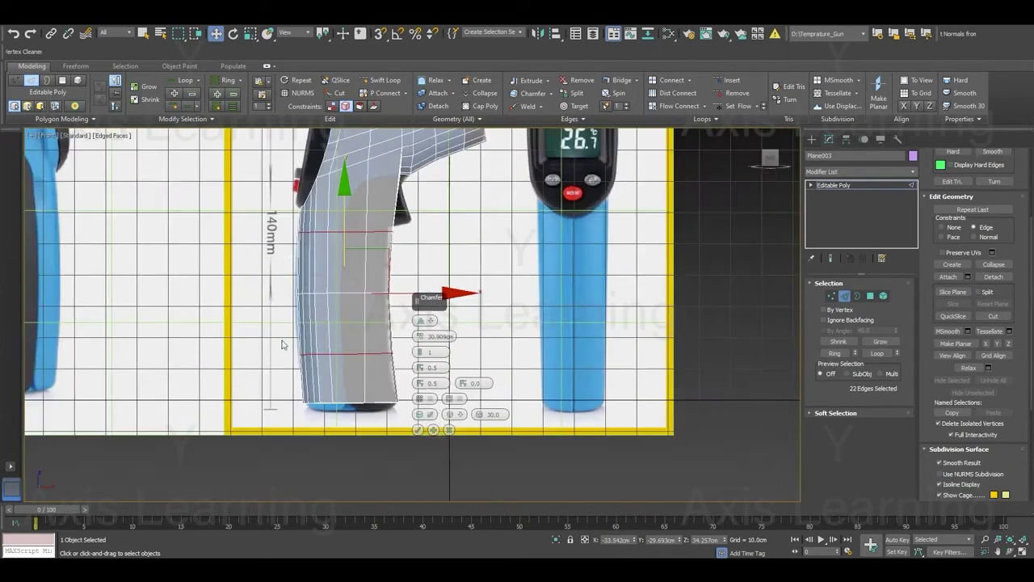
{"action": "scroll", "coordinate": [282, 344], "scroll_direction": "up", "scroll_amount": 1}
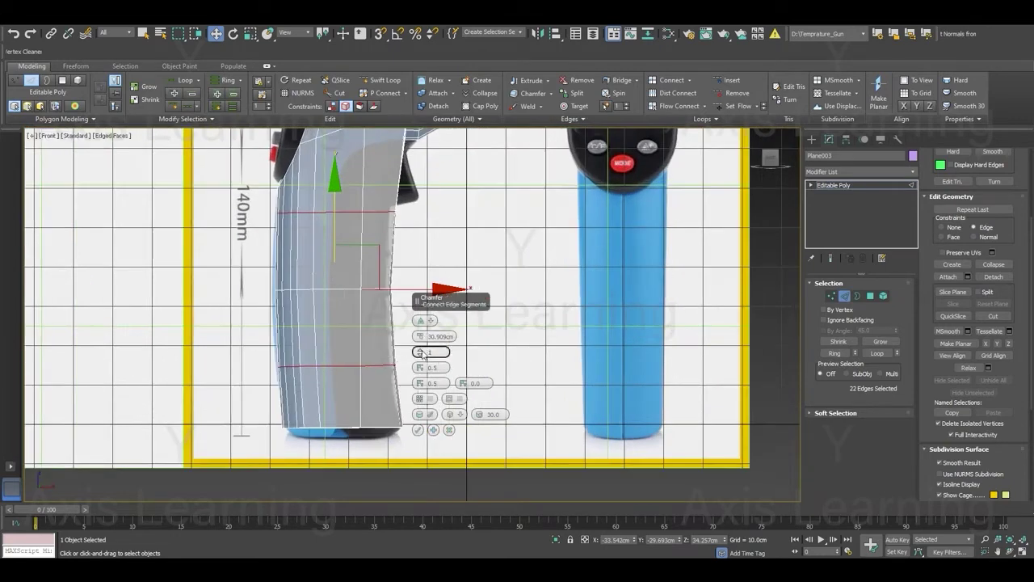
{"action": "mouse_move", "coordinate": [423, 356]}
{"action": "left_mouse_down"}
{"action": "mouse_move", "coordinate": [497, 59]}
{"action": "mouse_move", "coordinate": [537, 557]}
{"action": "left_mouse_up"}
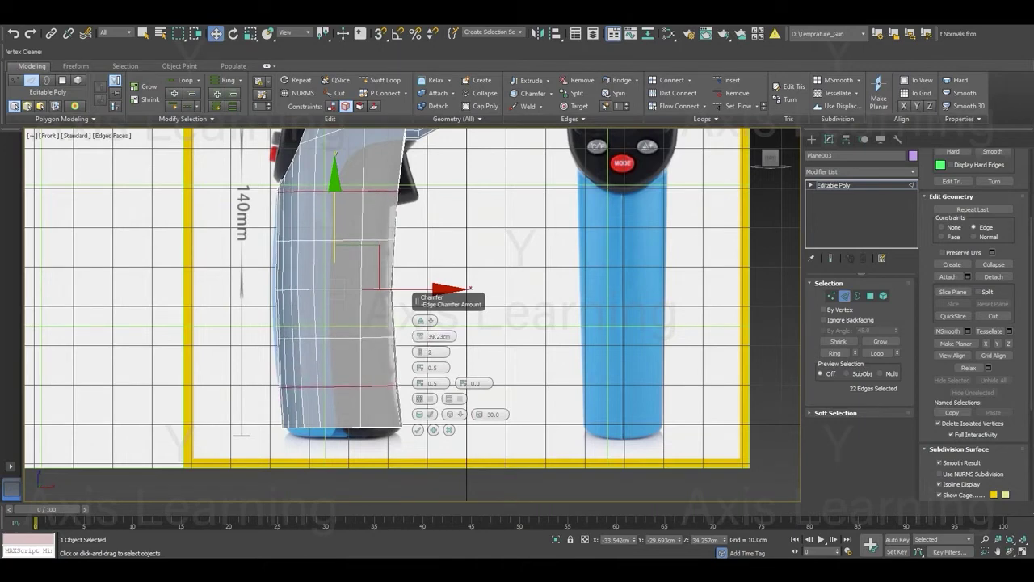
{"action": "left_click", "coordinate": [418, 430]}
Switch to Perspective view, deselect the gun and orbit to compare it with the references.
{"action": "key", "text": "1"}
{"action": "scroll", "coordinate": [372, 358], "scroll_direction": "down", "scroll_amount": 1}
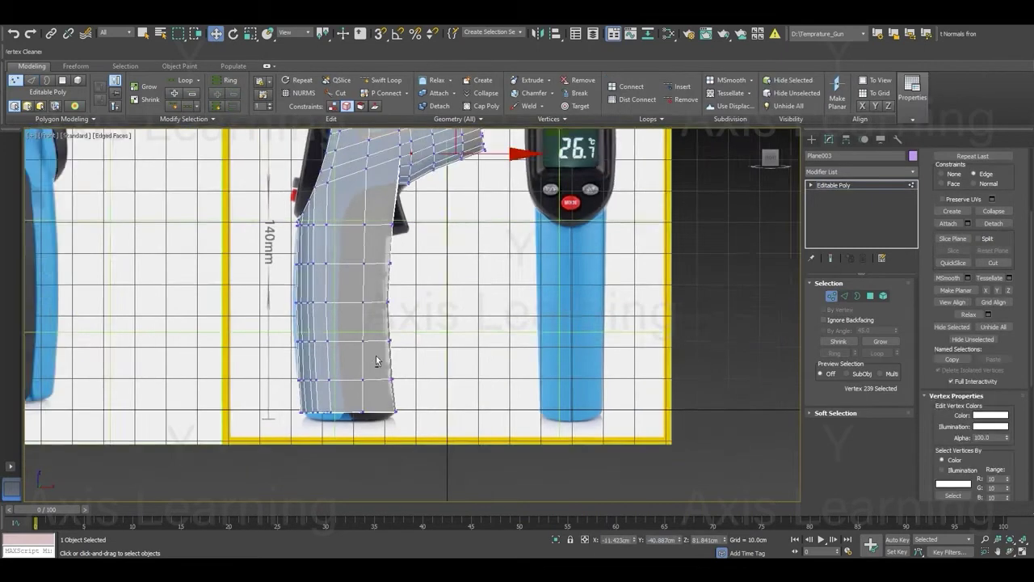
{"action": "scroll", "coordinate": [471, 323], "scroll_direction": "down", "scroll_amount": 1}
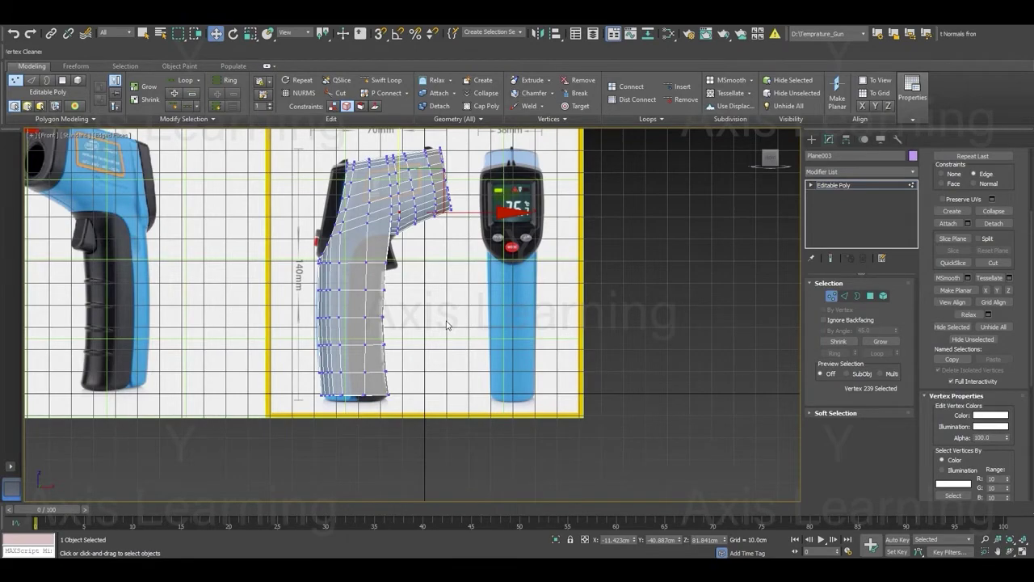
{"action": "key", "text": "p"}
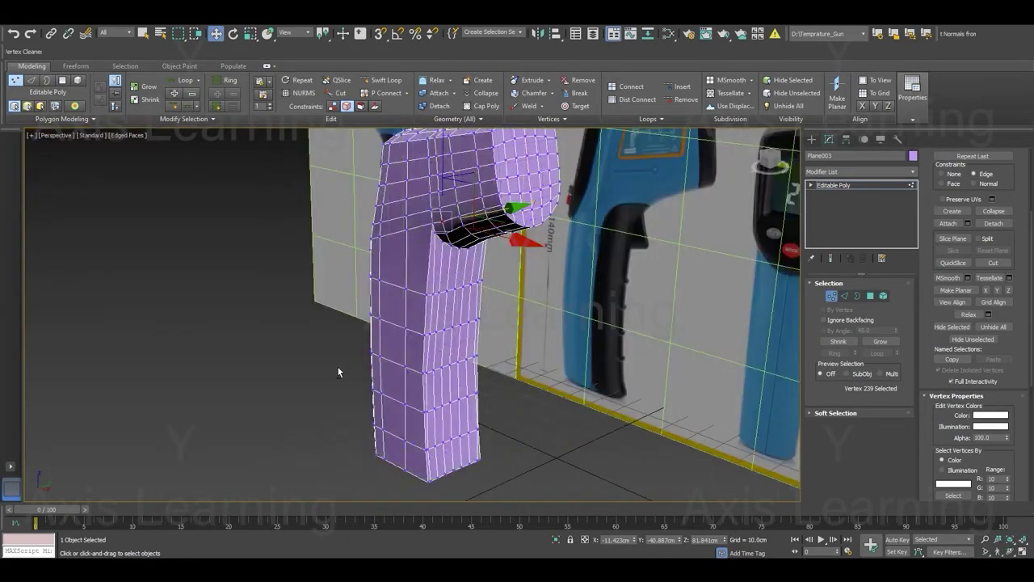
{"action": "mouse_move", "coordinate": [451, 337]}
{"action": "middle_mouse_down", "text": "alt"}
{"action": "mouse_move", "coordinate": [469, 348]}
{"action": "mouse_move", "coordinate": [374, 332]}
{"action": "mouse_move", "coordinate": [511, 363]}
{"action": "mouse_move", "coordinate": [455, 388]}
{"action": "mouse_move", "coordinate": [490, 348]}
{"action": "mouse_move", "coordinate": [525, 456]}
{"action": "middle_mouse_up", "text": "alt"}
{"action": "key", "text": "1"}
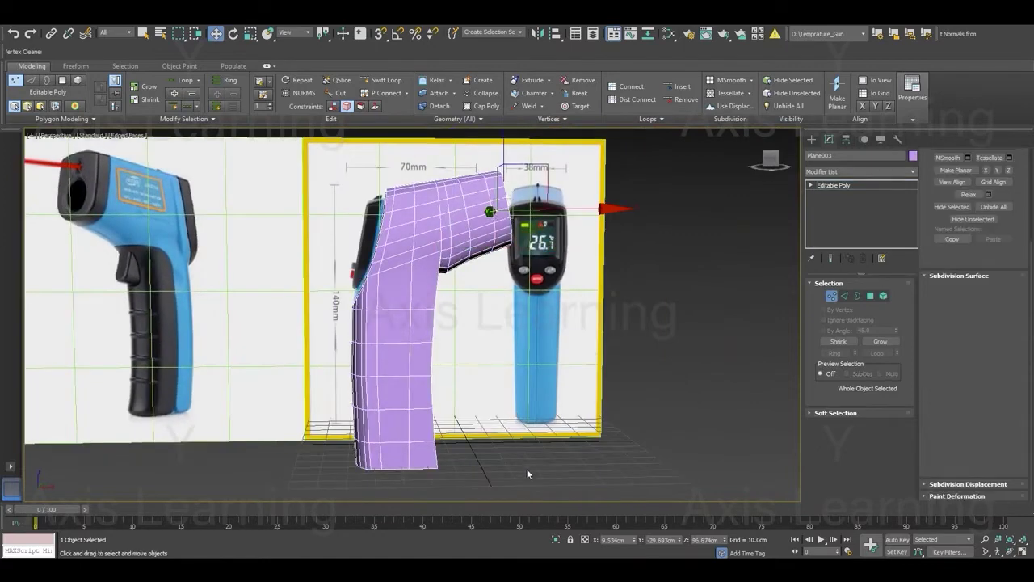
{"action": "left_click", "coordinate": [527, 469]}
{"action": "mouse_move", "coordinate": [544, 461]}
{"action": "middle_mouse_down", "text": "alt"}
{"action": "mouse_move", "coordinate": [503, 457]}
{"action": "mouse_move", "coordinate": [539, 455]}
{"action": "middle_mouse_up", "text": "alt"}
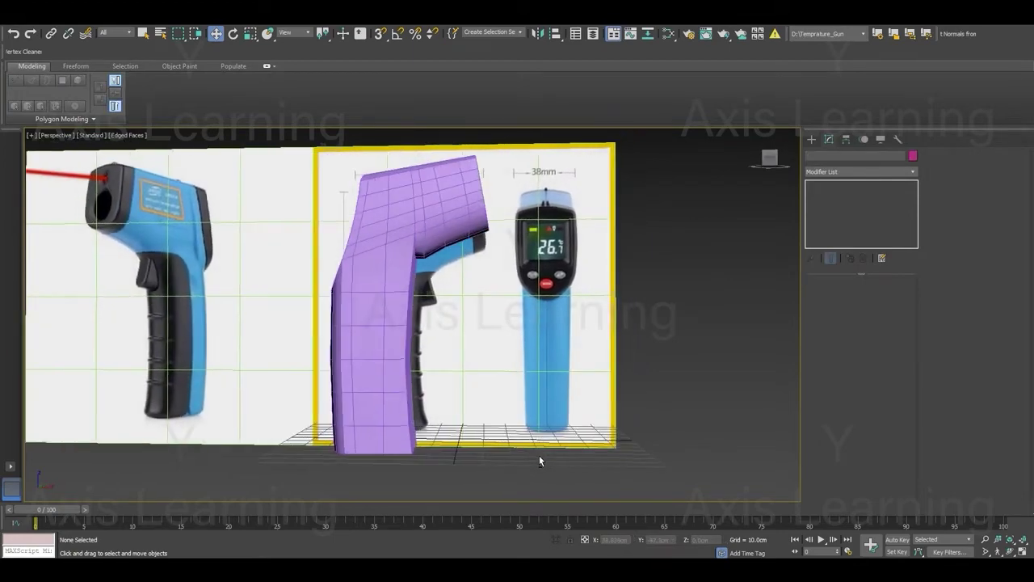
{"action": "scroll", "coordinate": [421, 239], "scroll_direction": "up", "scroll_amount": 3}
{"action": "scroll", "coordinate": [422, 239], "scroll_direction": "up", "scroll_amount": 2}
Select the row of rim edges under the barrel beside the grip.
{"action": "left_click", "coordinate": [425, 246]}
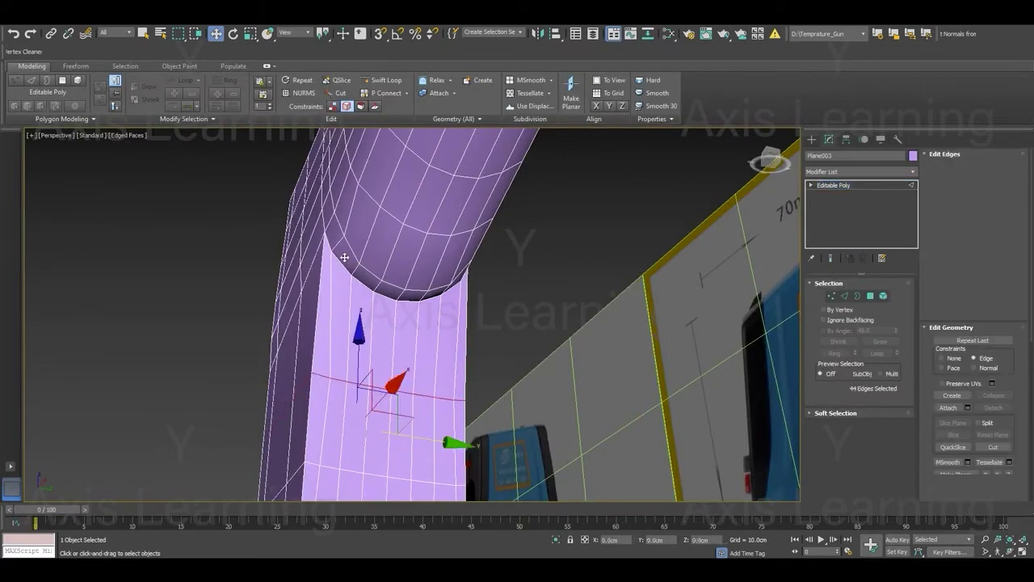
{"action": "left_click", "coordinate": [364, 287]}
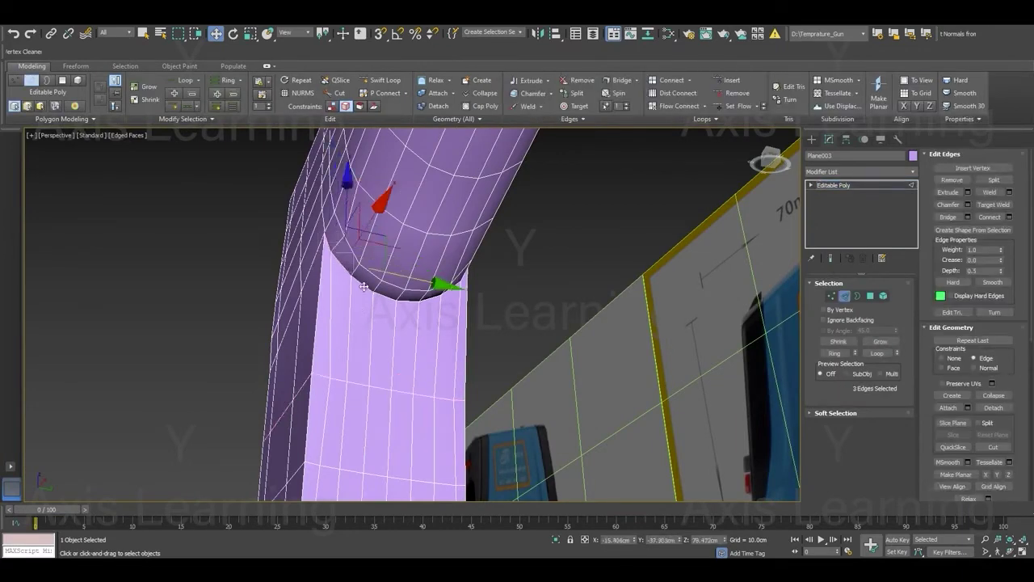
{"action": "left_click", "coordinate": [391, 303], "text": "ctrl"}
{"action": "scroll", "coordinate": [509, 302], "scroll_direction": "up", "scroll_amount": 3}
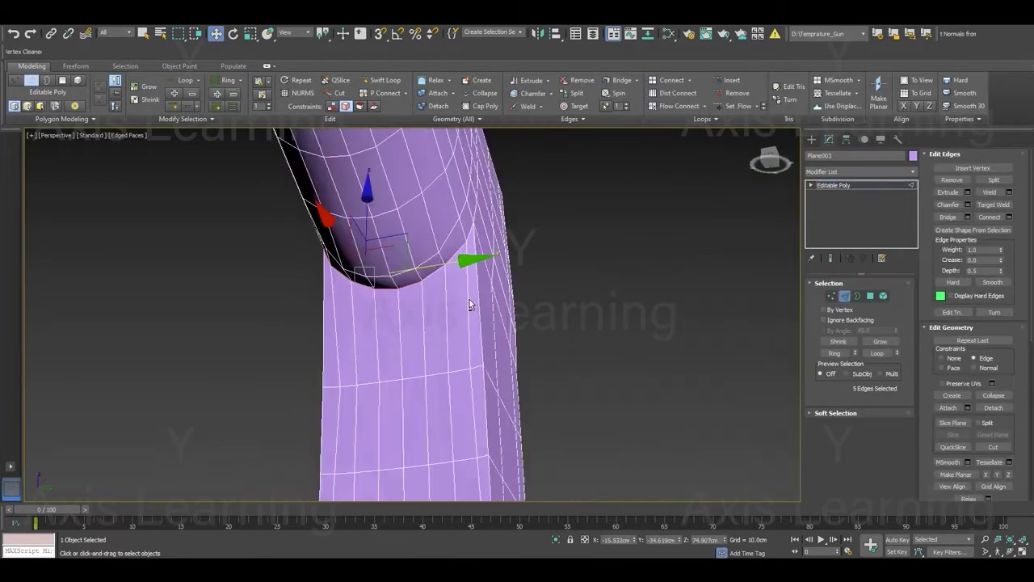
{"action": "left_click", "coordinate": [465, 244], "text": "ctrl"}
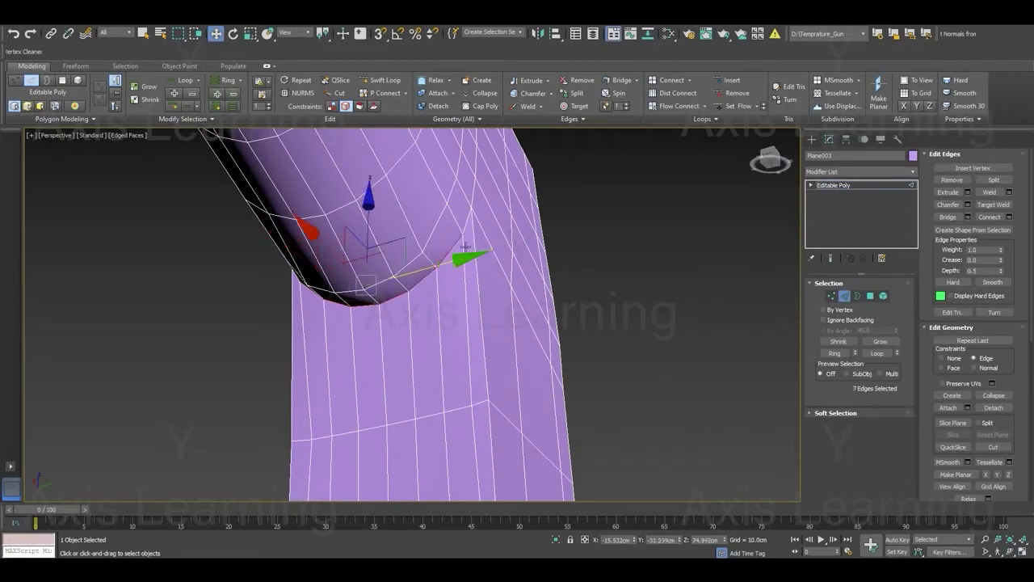
{"action": "left_click", "coordinate": [464, 236], "text": "ctrl"}
Lower the selected rim edges toward the reference barrel line.
{"action": "middle_click_drag", "start_coordinate": [429, 282], "coordinate": [369, 279], "text": "alt"}
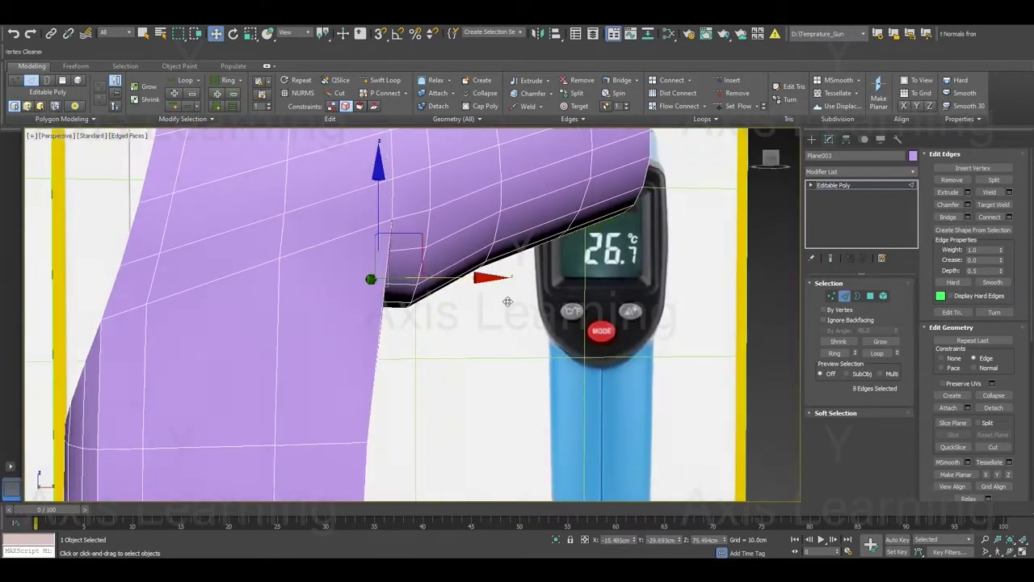
{"action": "scroll", "coordinate": [474, 295], "scroll_direction": "up", "scroll_amount": 2}
{"action": "middle_click_drag", "start_coordinate": [473, 296], "coordinate": [353, 211], "text": "alt"}
{"action": "left_click_drag", "start_coordinate": [382, 186], "coordinate": [361, 206]}
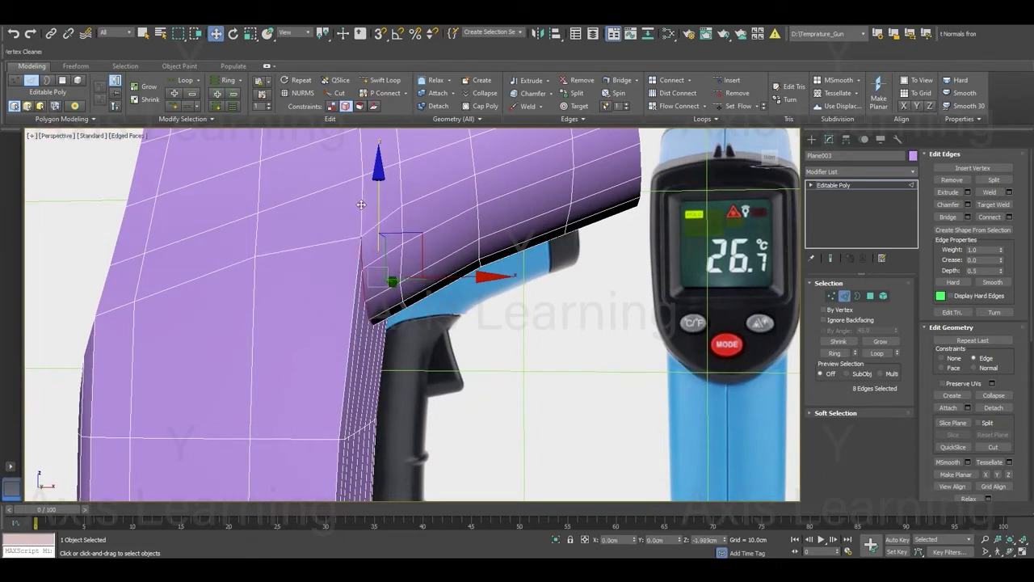
{"action": "left_click_drag", "start_coordinate": [360, 206], "coordinate": [357, 210]}
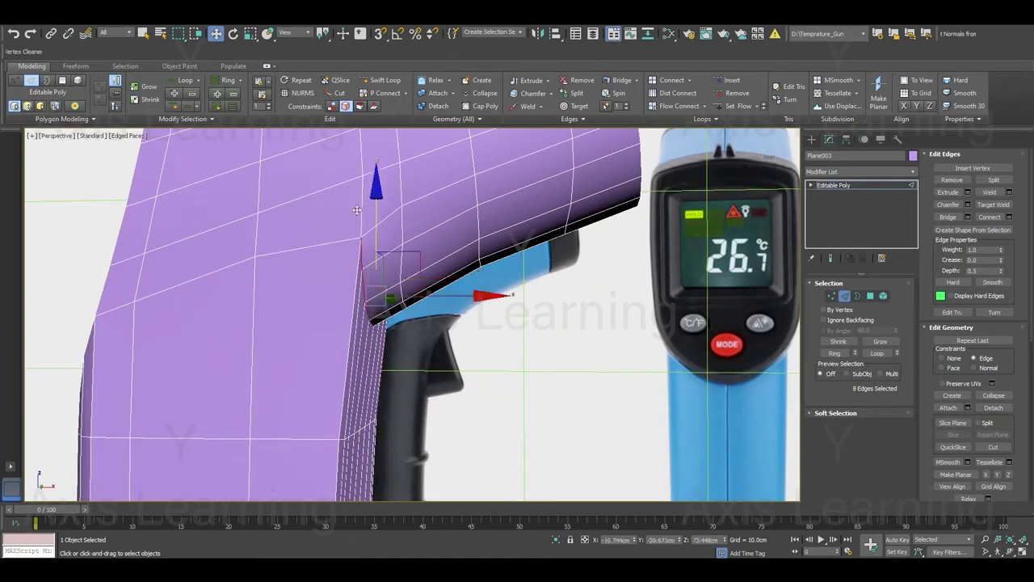
{"action": "scroll", "coordinate": [356, 225], "scroll_direction": "down", "scroll_amount": 3}
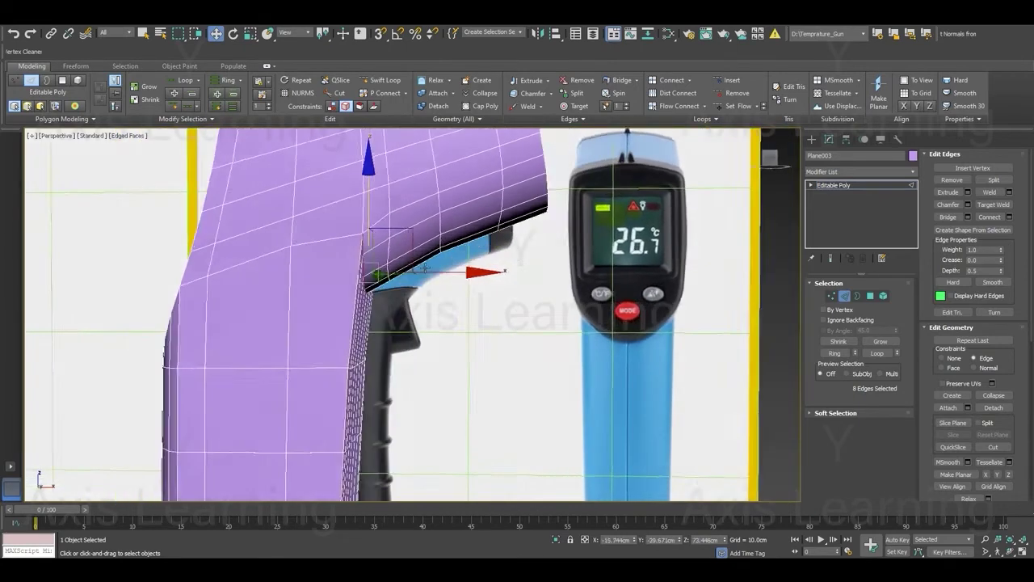
Select the full edge loop around the barrel bend and apply Set Flow three times.
{"action": "key", "text": "1"}
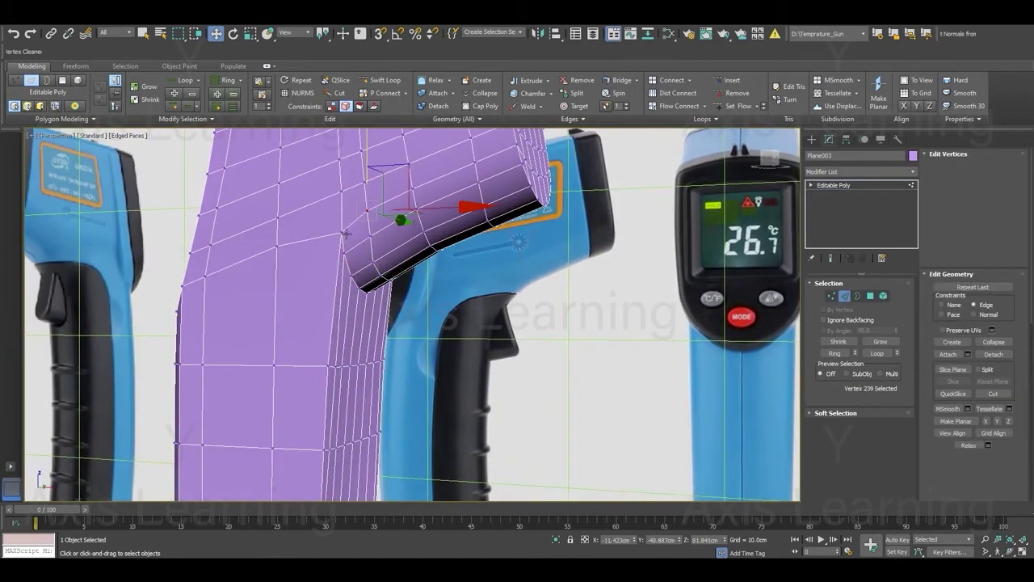
{"action": "key", "text": "2"}
{"action": "middle_click_drag", "start_coordinate": [349, 253], "coordinate": [371, 259], "text": "alt"}
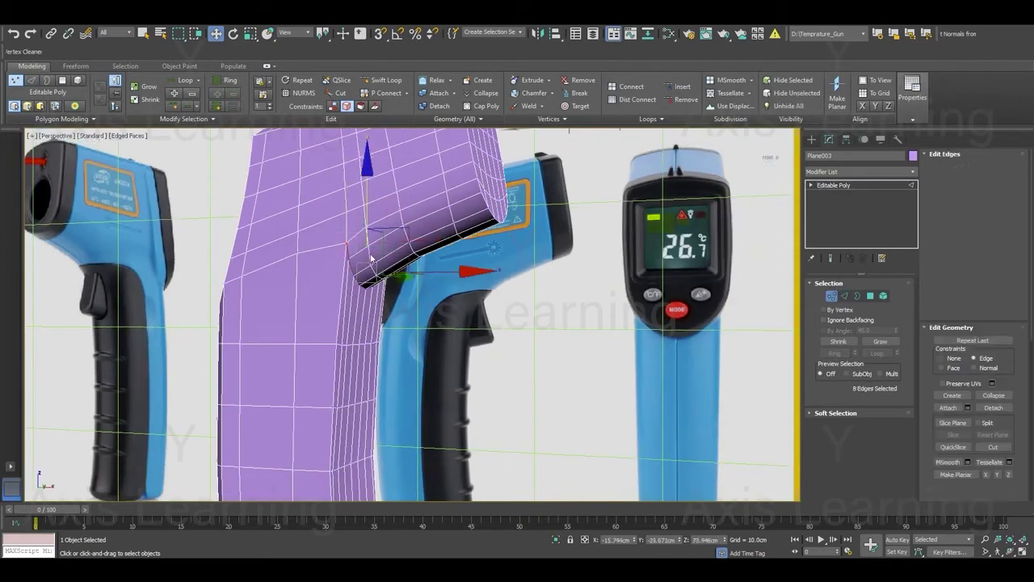
{"action": "double_click", "coordinate": [371, 259]}
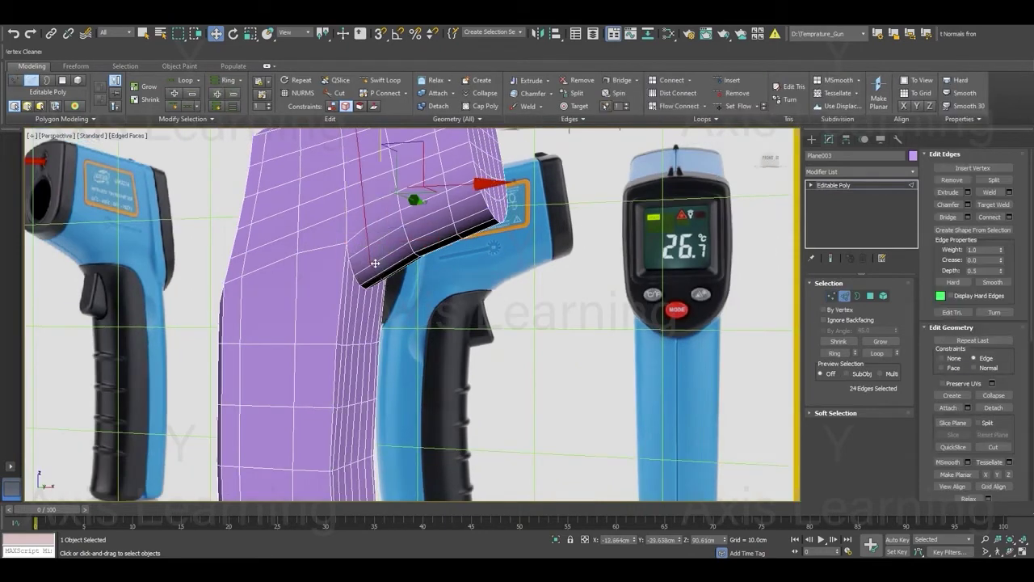
{"action": "left_click", "coordinate": [739, 108]}
{"action": "left_click", "coordinate": [716, 106]}
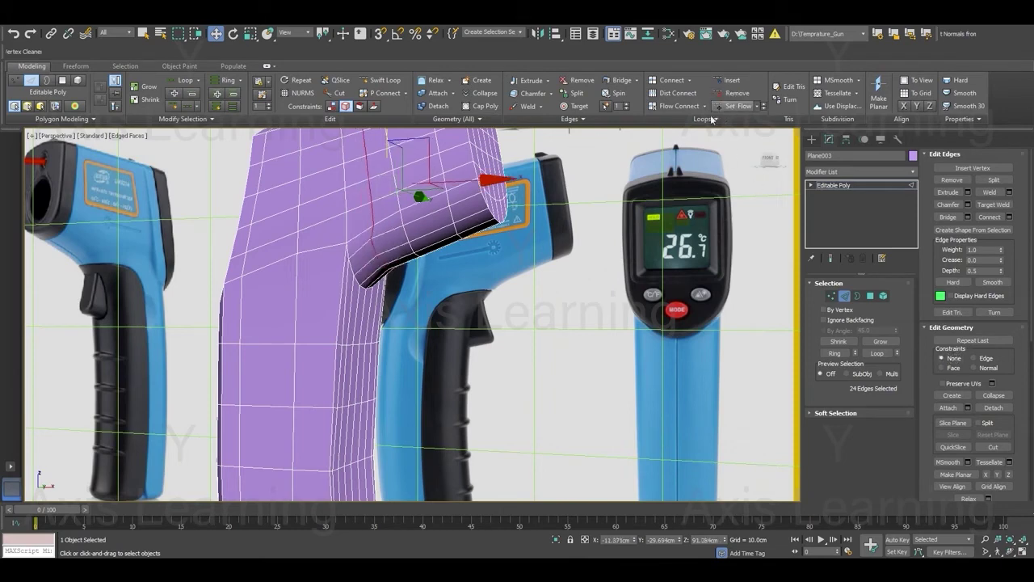
{"action": "left_click", "coordinate": [716, 105]}
Reapply Set Flow to the barrel loop, undoing unwanted results, with Edge constraint on.
{"action": "key", "text": "1"}
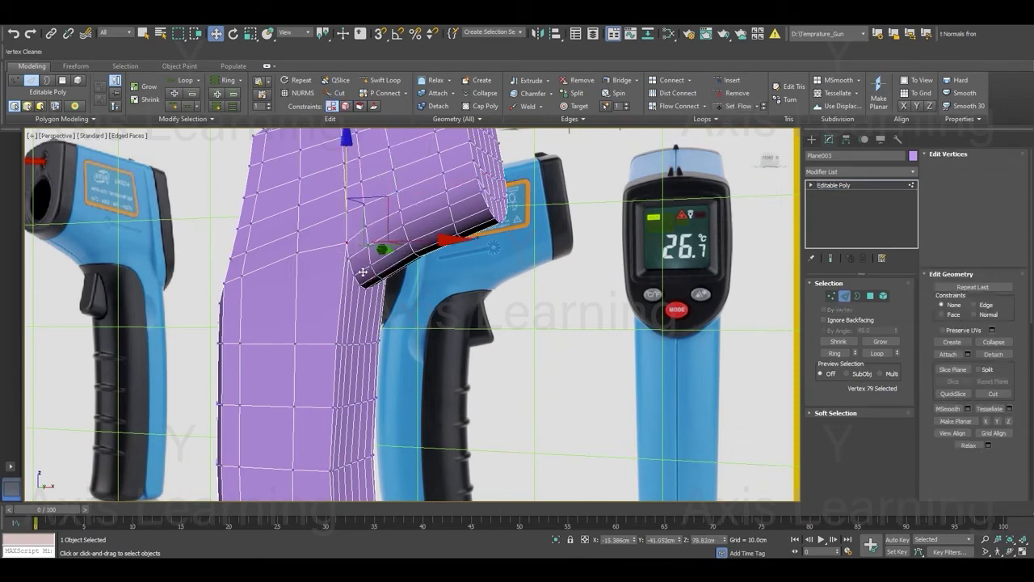
{"action": "scroll", "coordinate": [380, 275], "scroll_direction": "down", "scroll_amount": 2}
{"action": "middle_click_drag", "start_coordinate": [392, 275], "coordinate": [391, 292], "text": "alt"}
{"action": "key", "text": "2"}
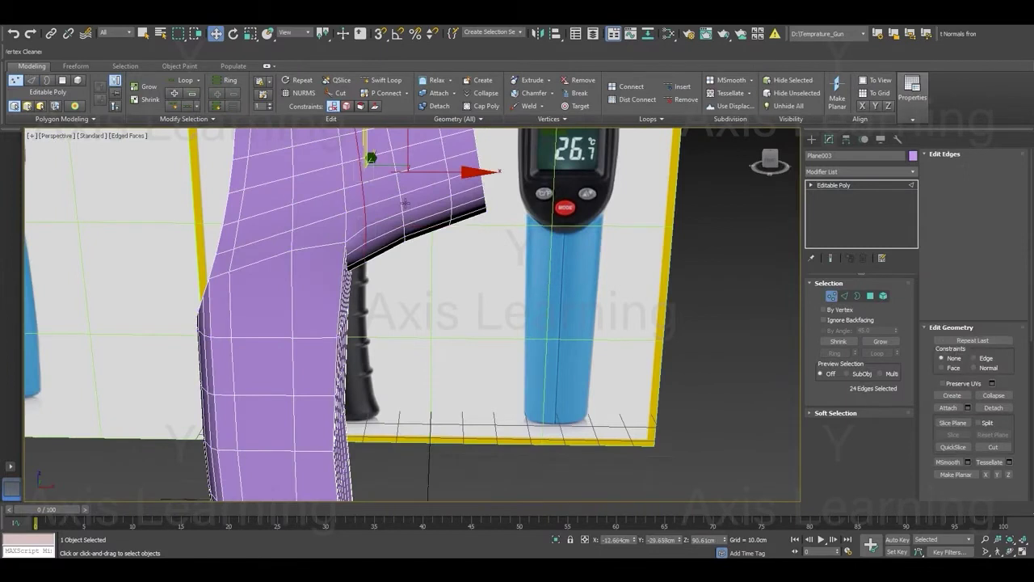
{"action": "scroll", "coordinate": [441, 284], "scroll_direction": "up", "scroll_amount": 2}
{"action": "left_click", "coordinate": [735, 106]}
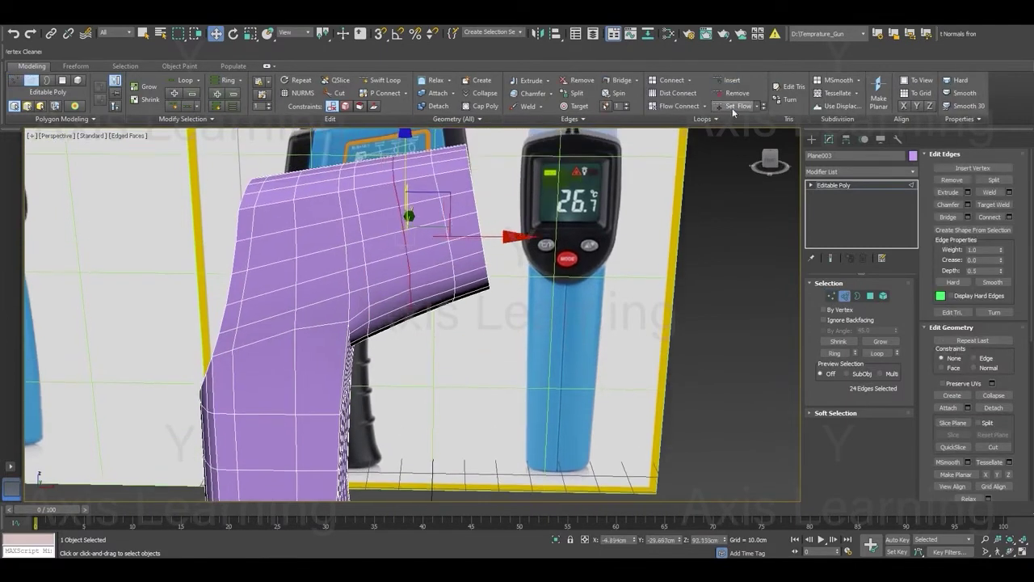
{"action": "key", "text": "ctrl+z"}
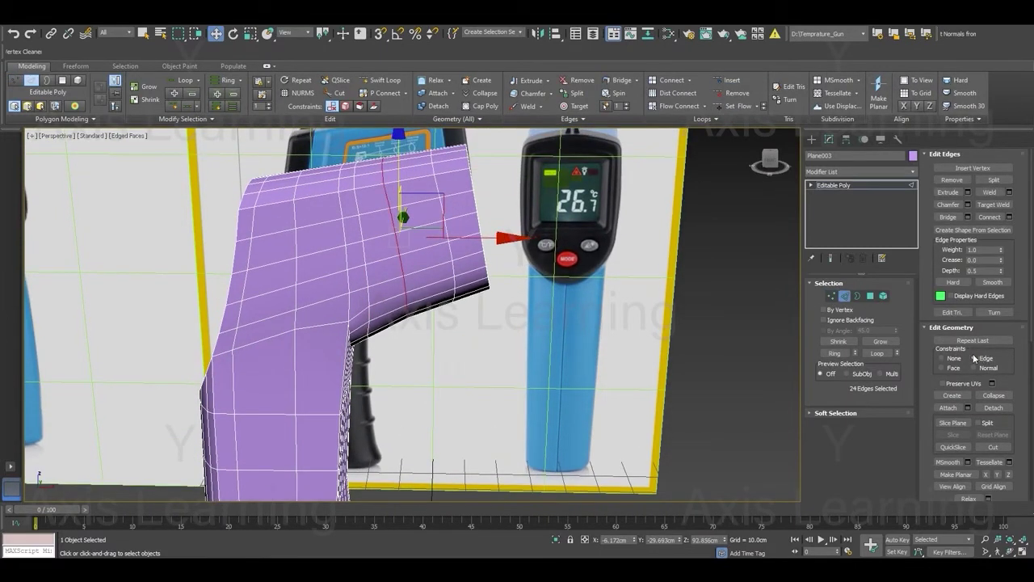
{"action": "left_click", "coordinate": [735, 106]}
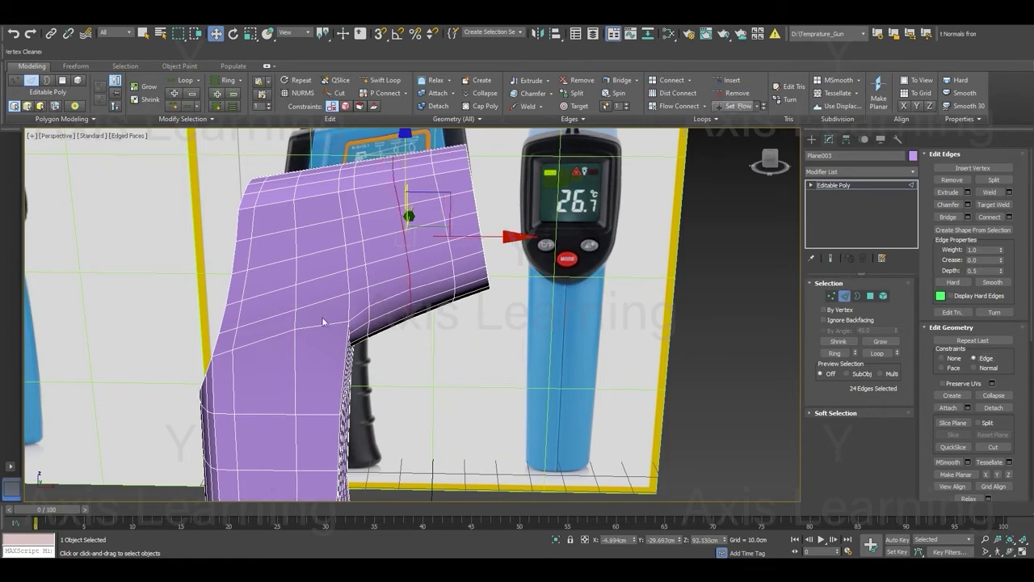
{"action": "key", "text": "ctrl+z"}
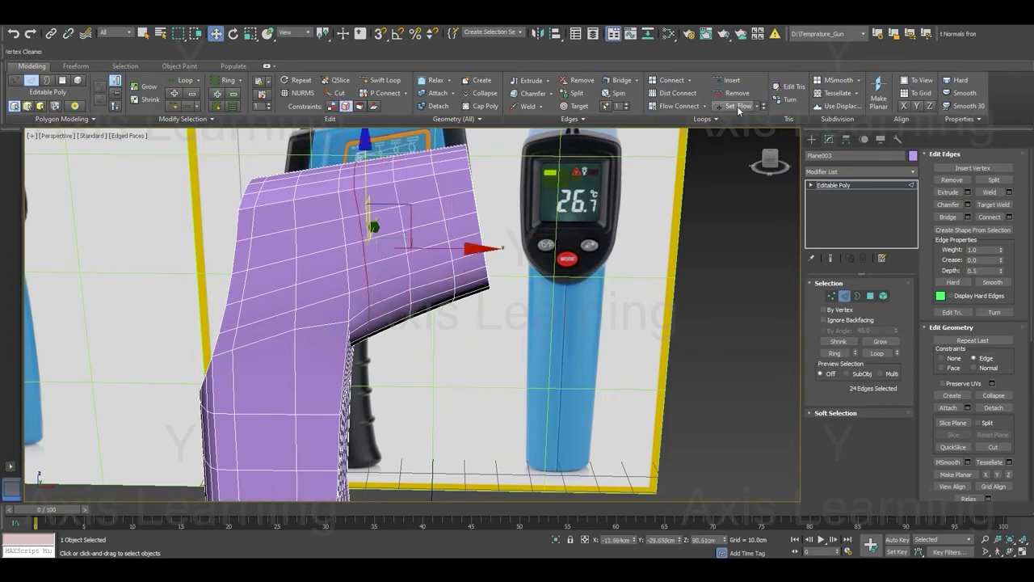
{"action": "left_click", "coordinate": [737, 106]}
Lower the two inner-corner vertices at the gun's bend slightly.
{"action": "middle_click_drag", "start_coordinate": [480, 355], "coordinate": [451, 314], "text": "alt"}
{"action": "key", "text": "1"}
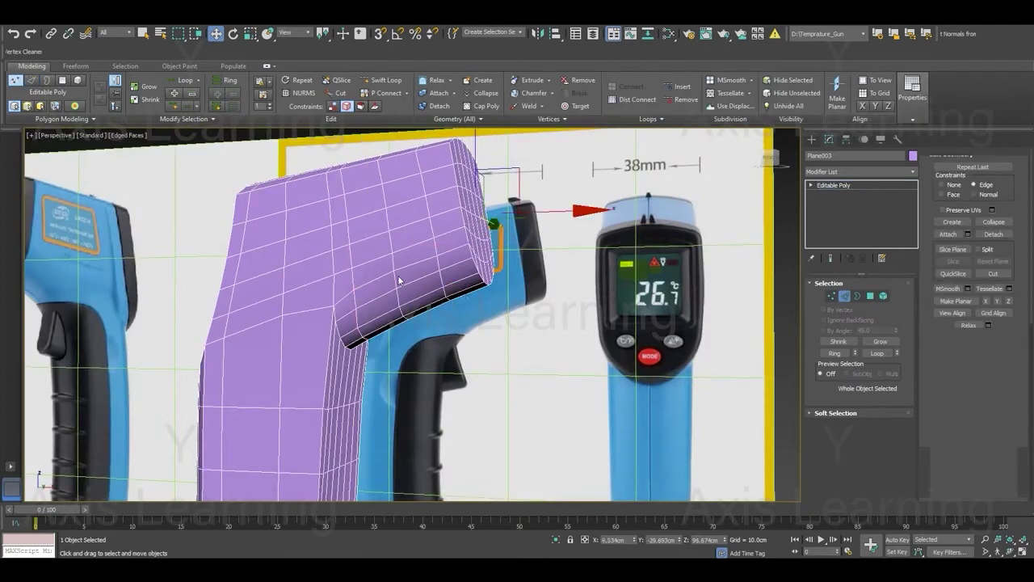
{"action": "scroll", "coordinate": [398, 281], "scroll_direction": "down", "scroll_amount": 3}
{"action": "middle_click_drag", "start_coordinate": [333, 303], "coordinate": [319, 311], "text": "alt"}
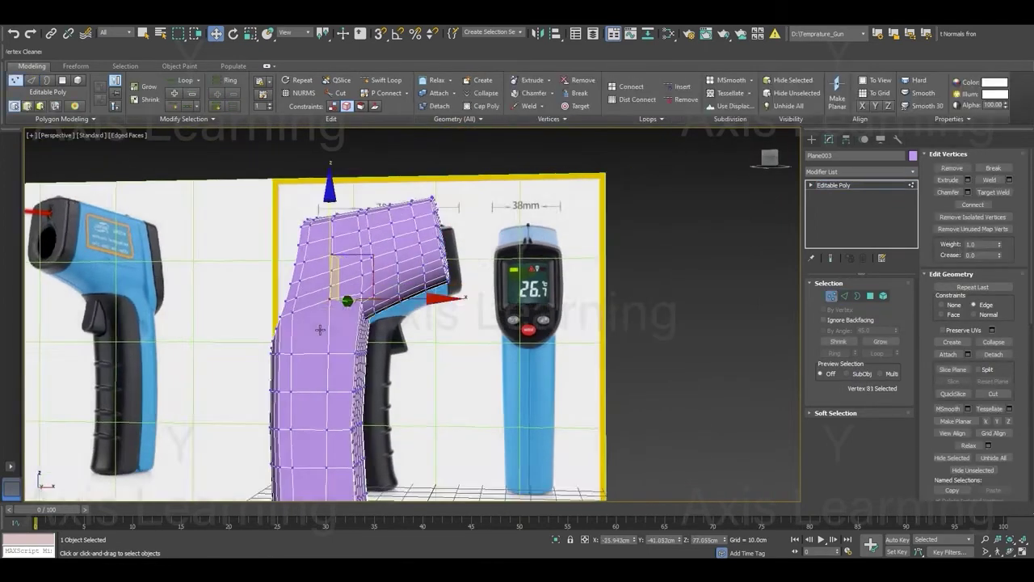
{"action": "scroll", "coordinate": [303, 315], "scroll_direction": "up", "scroll_amount": 3}
{"action": "left_click", "coordinate": [314, 324]}
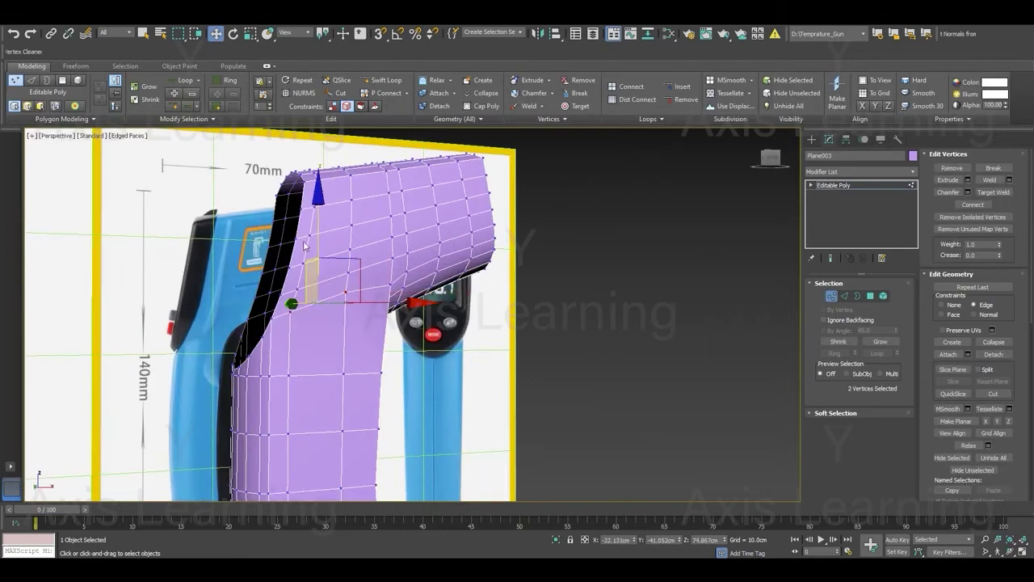
{"action": "left_click_drag", "start_coordinate": [324, 222], "coordinate": [320, 227]}
Orbit around the smoothed gun shell and deselect it for a clean view.
{"action": "key", "text": "e"}
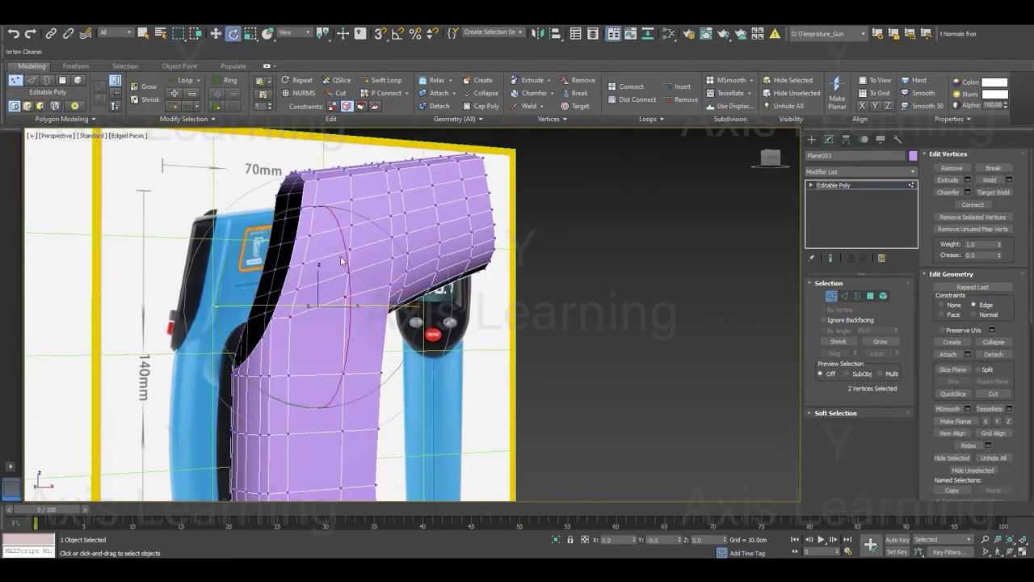
{"action": "mouse_move", "coordinate": [331, 261]}
{"action": "middle_mouse_down", "text": "alt"}
{"action": "mouse_move", "coordinate": [288, 222]}
{"action": "mouse_move", "coordinate": [382, 289]}
{"action": "middle_mouse_up", "text": "alt"}
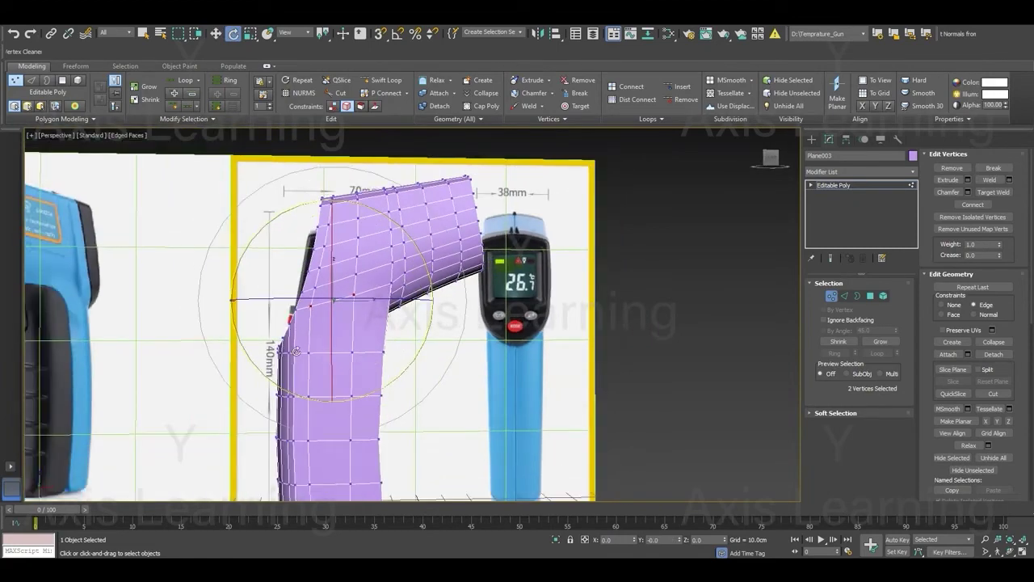
{"action": "middle_click_drag", "start_coordinate": [297, 350], "coordinate": [236, 373], "text": "alt"}
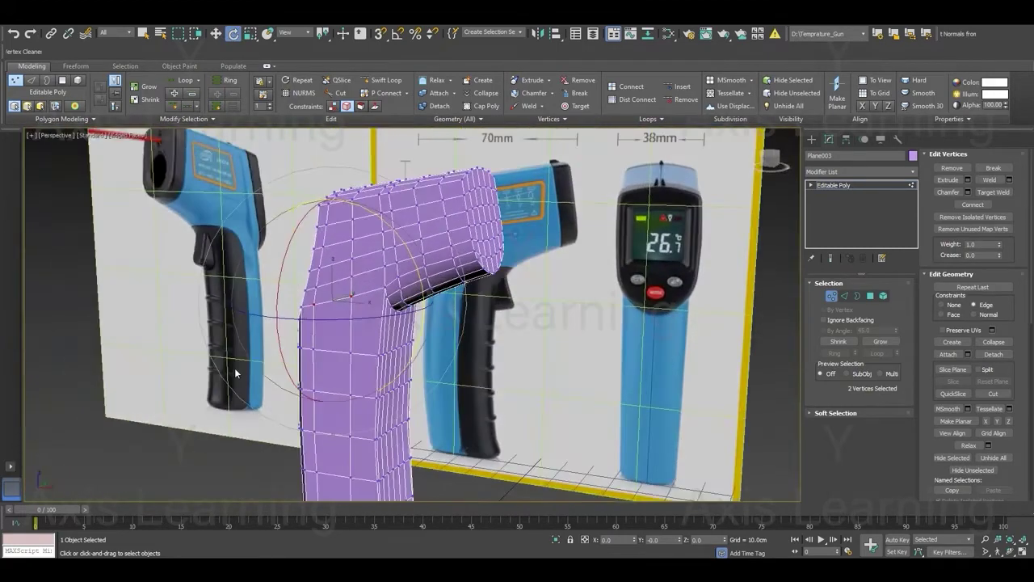
{"action": "left_click", "coordinate": [206, 454]}
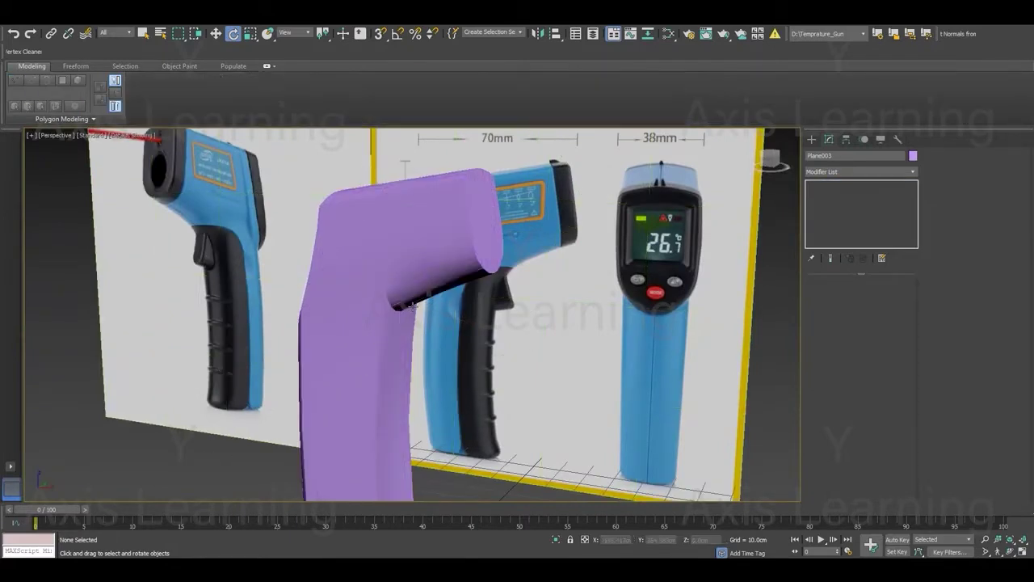
Reselect the gun mesh from a near-front view and turn on Edged Faces (F4).
{"action": "scroll", "coordinate": [396, 293], "scroll_direction": "down", "scroll_amount": 2}
{"action": "mouse_move", "coordinate": [426, 353]}
{"action": "middle_mouse_down", "text": "alt"}
{"action": "mouse_move", "coordinate": [461, 339]}
{"action": "mouse_move", "coordinate": [397, 337]}
{"action": "mouse_move", "coordinate": [418, 338]}
{"action": "middle_mouse_up", "text": "alt"}
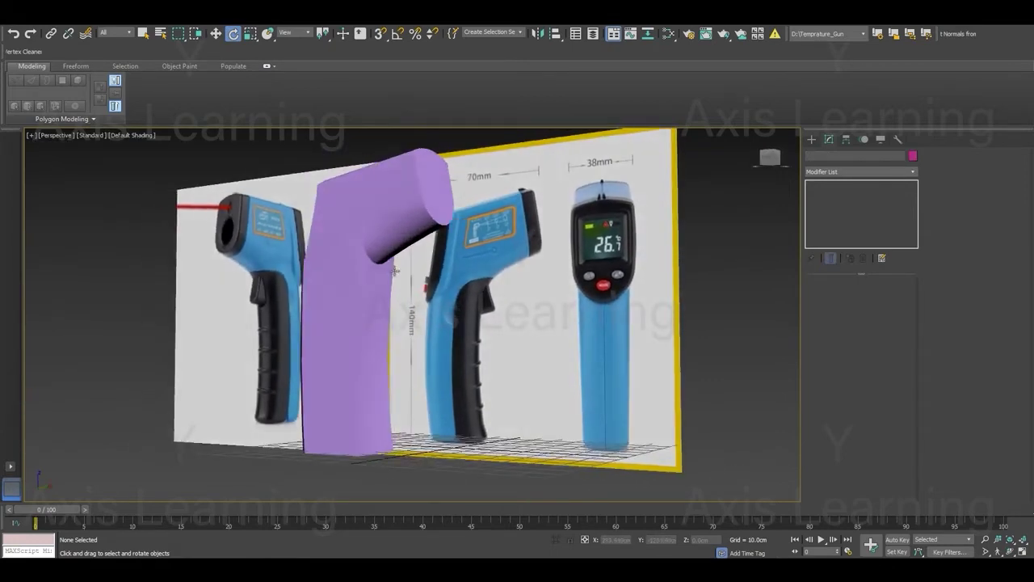
{"action": "left_click", "coordinate": [366, 287]}
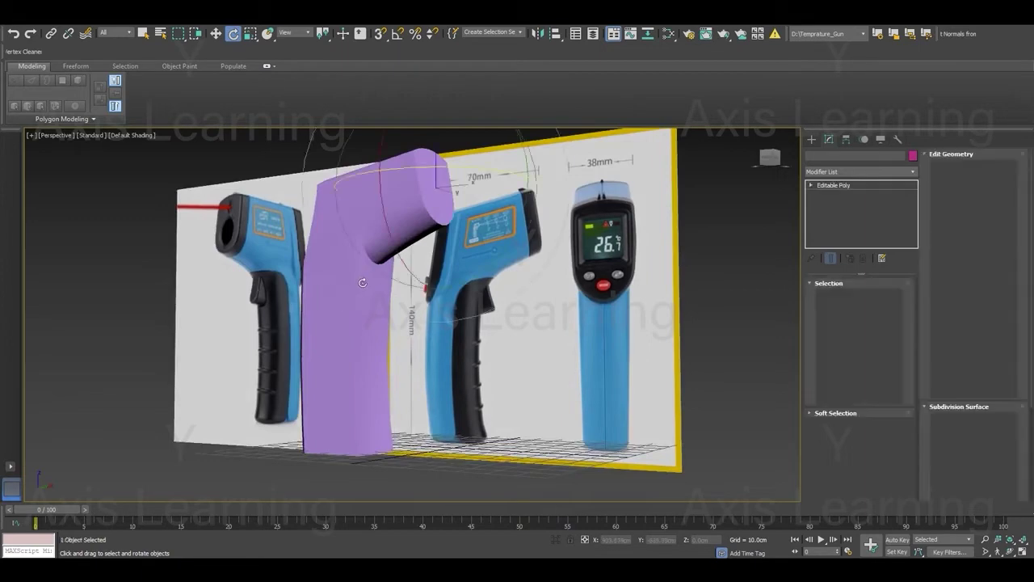
{"action": "key", "text": "F4"}
{"action": "scroll", "coordinate": [377, 267], "scroll_direction": "up", "scroll_amount": 3}
{"action": "scroll", "coordinate": [364, 242], "scroll_direction": "up", "scroll_amount": 3}
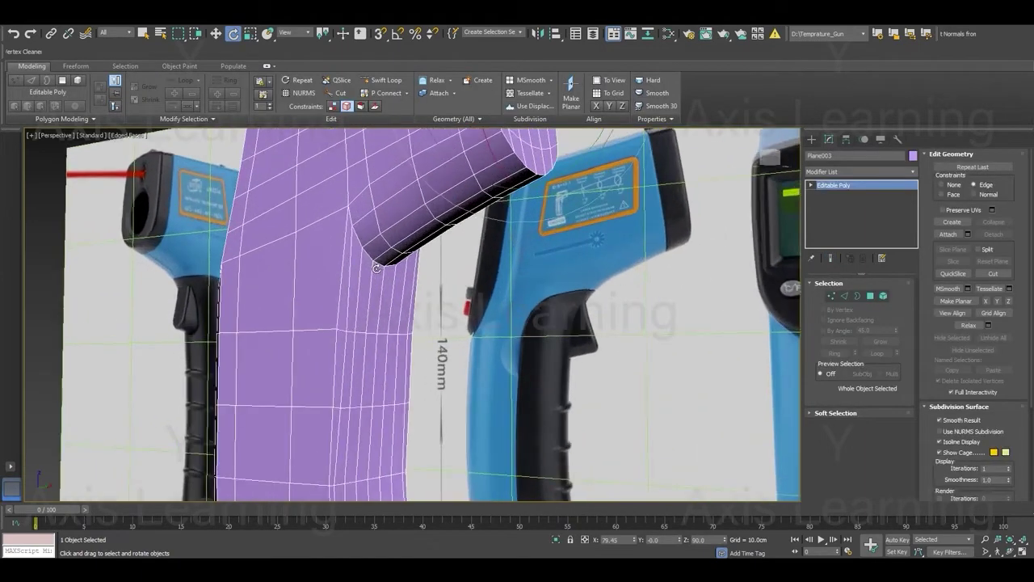
Select the smaller edge loop under the barrel in Edge mode with the Move tool.
{"action": "key", "text": "2"}
{"action": "key", "text": "w"}
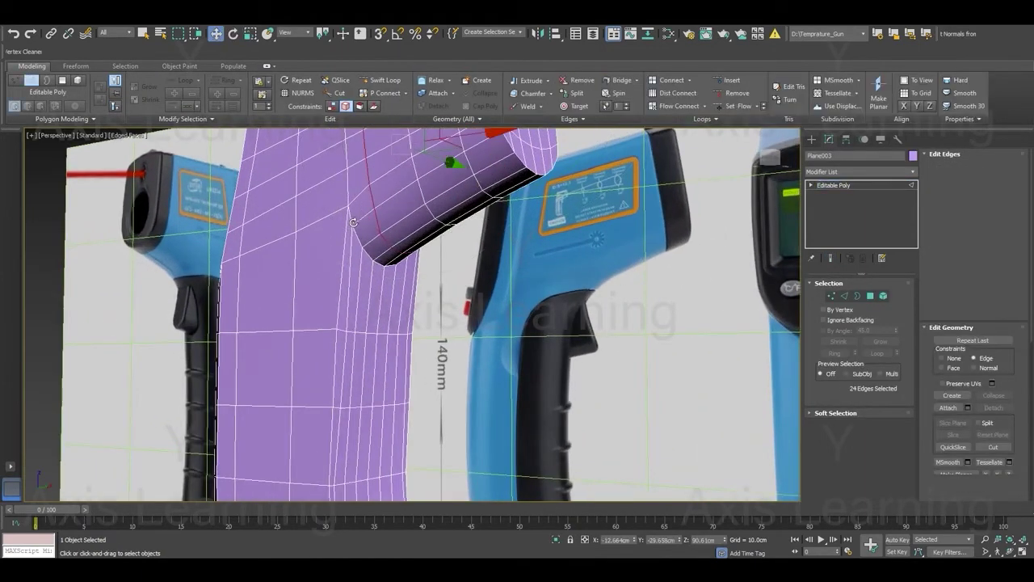
{"action": "left_click", "coordinate": [354, 221]}
{"action": "scroll", "coordinate": [388, 271], "scroll_direction": "up", "scroll_amount": 5}
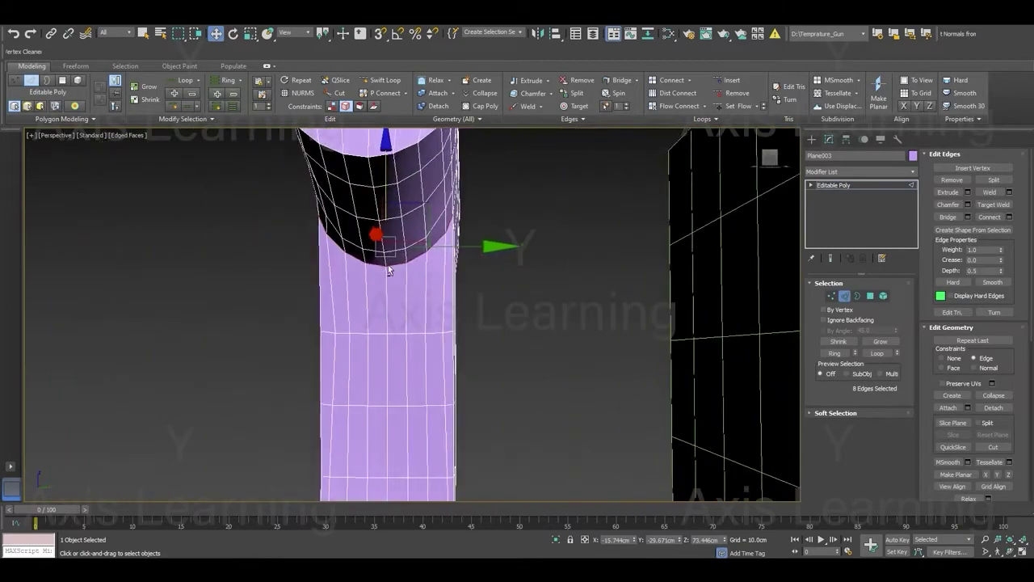
{"action": "scroll", "coordinate": [387, 271], "scroll_direction": "down", "scroll_amount": 3}
{"action": "scroll", "coordinate": [436, 353], "scroll_direction": "up", "scroll_amount": 1}
{"action": "scroll", "coordinate": [470, 351], "scroll_direction": "up", "scroll_amount": 2}
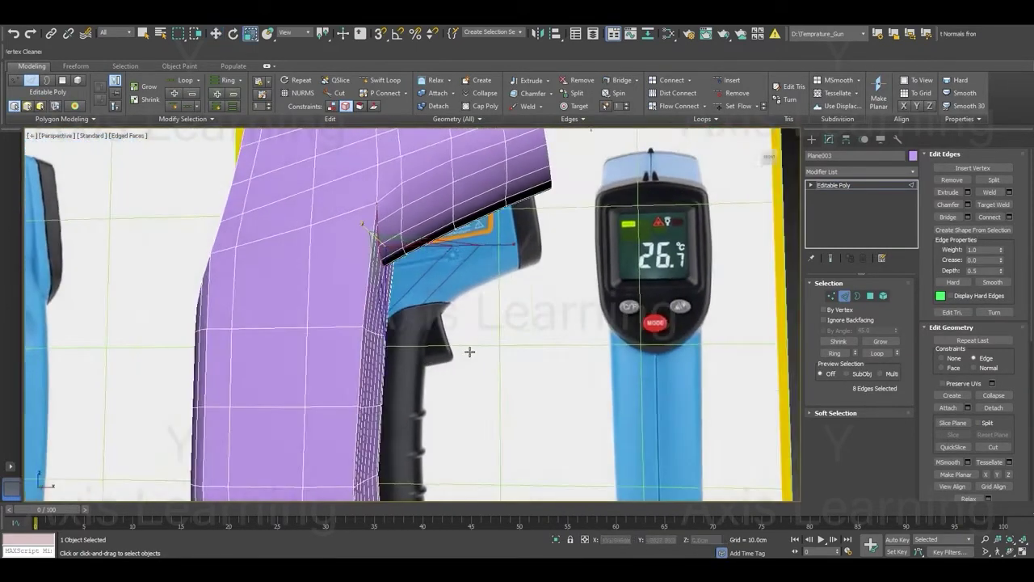
{"action": "scroll", "coordinate": [469, 352], "scroll_direction": "down", "scroll_amount": 2}
With constraints off, squash the corner edges vertically and raise them slightly.
{"action": "key", "text": "r"}
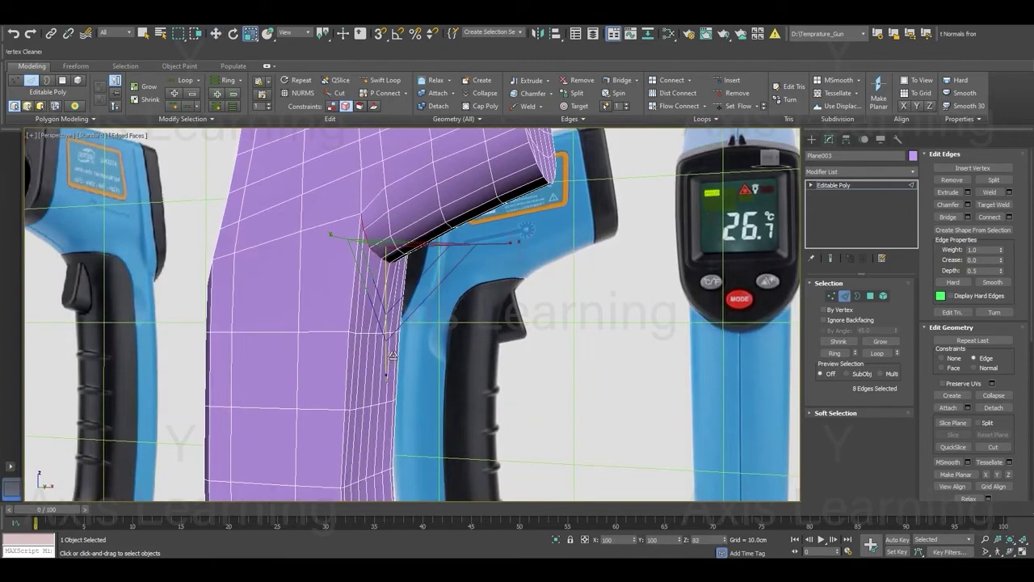
{"action": "left_click", "coordinate": [960, 362]}
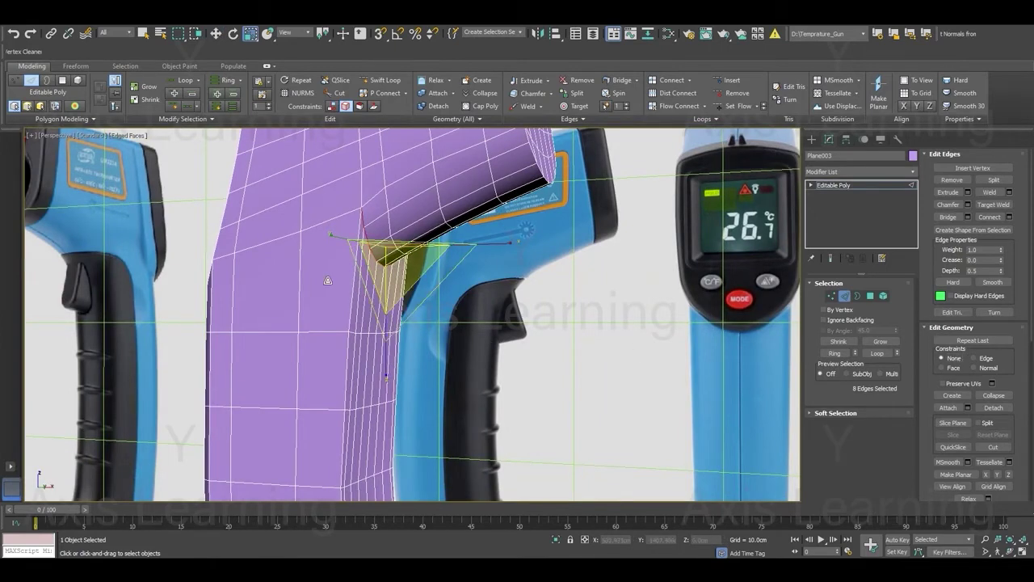
{"action": "scroll", "coordinate": [315, 280], "scroll_direction": "up", "scroll_amount": 2}
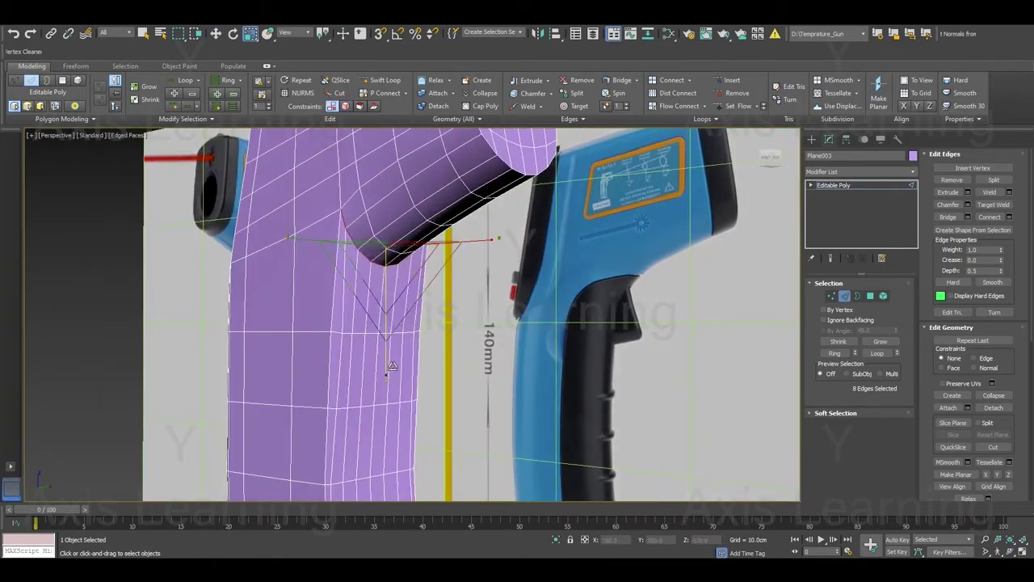
{"action": "left_click_drag", "start_coordinate": [392, 365], "coordinate": [413, 313]}
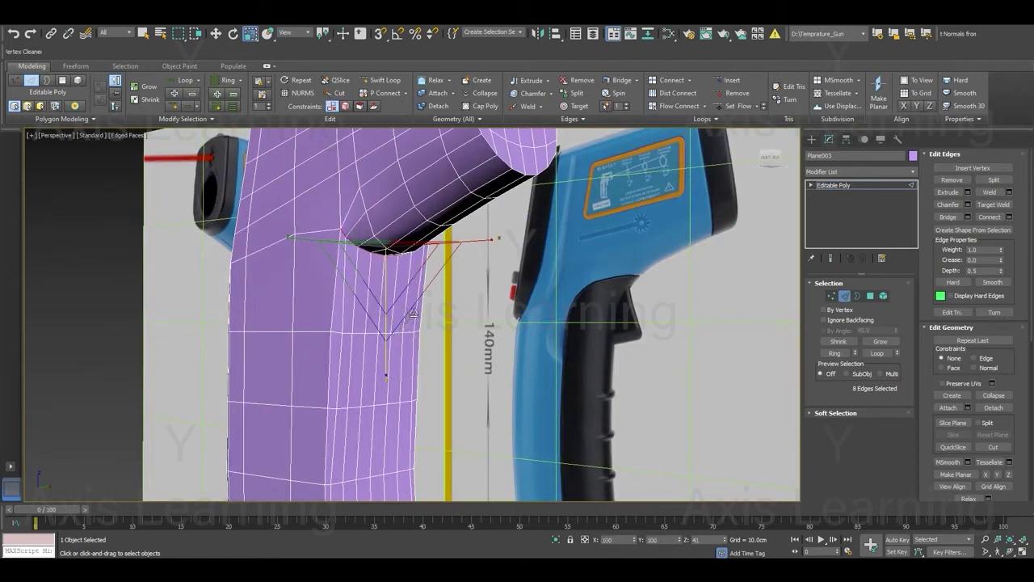
{"action": "key", "text": "w"}
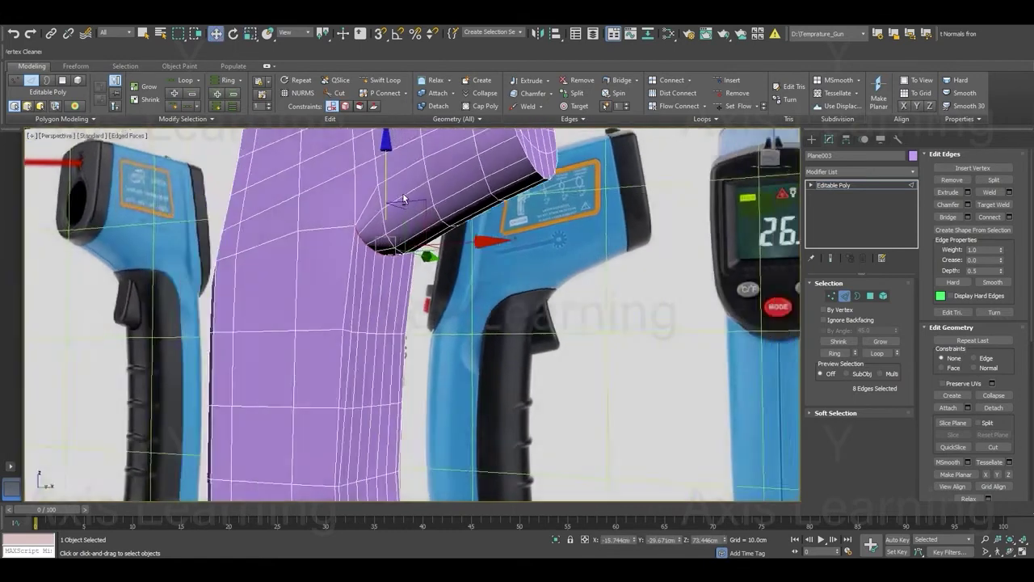
{"action": "middle_click_drag", "start_coordinate": [382, 199], "coordinate": [383, 187], "text": "alt"}
{"action": "left_click_drag", "start_coordinate": [392, 171], "coordinate": [393, 178]}
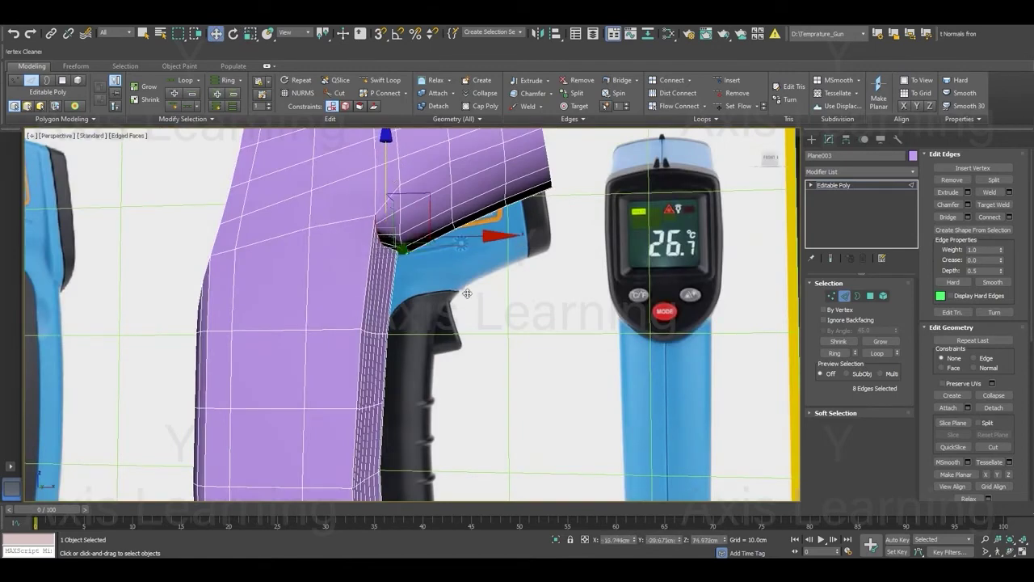
Clear the vertex selection, pull back to view more of the gun, and return to Edge mode.
{"action": "key", "text": "1"}
{"action": "scroll", "coordinate": [448, 258], "scroll_direction": "up", "scroll_amount": 2}
{"action": "scroll", "coordinate": [429, 229], "scroll_direction": "up", "scroll_amount": 2}
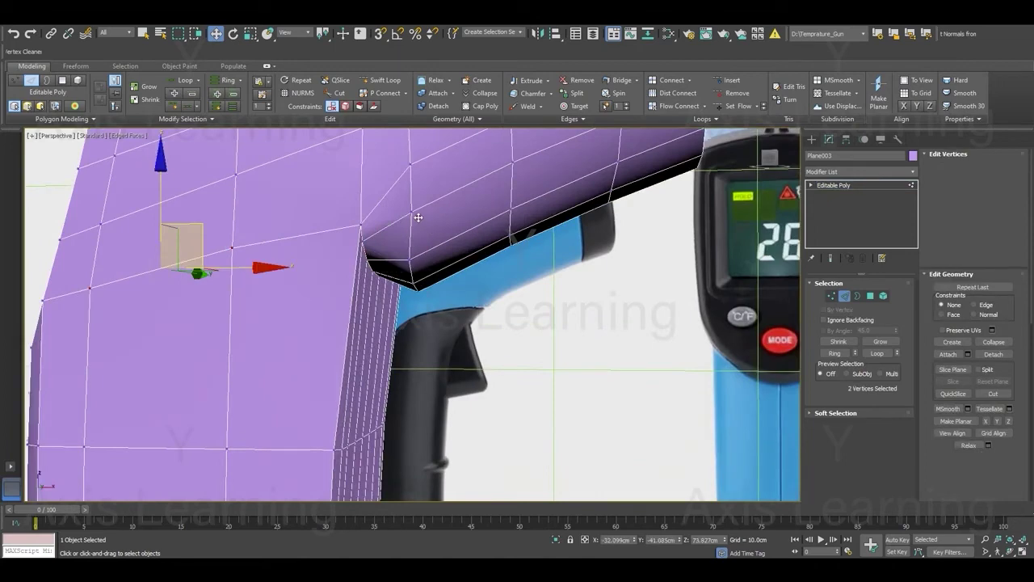
{"action": "left_click", "coordinate": [412, 213]}
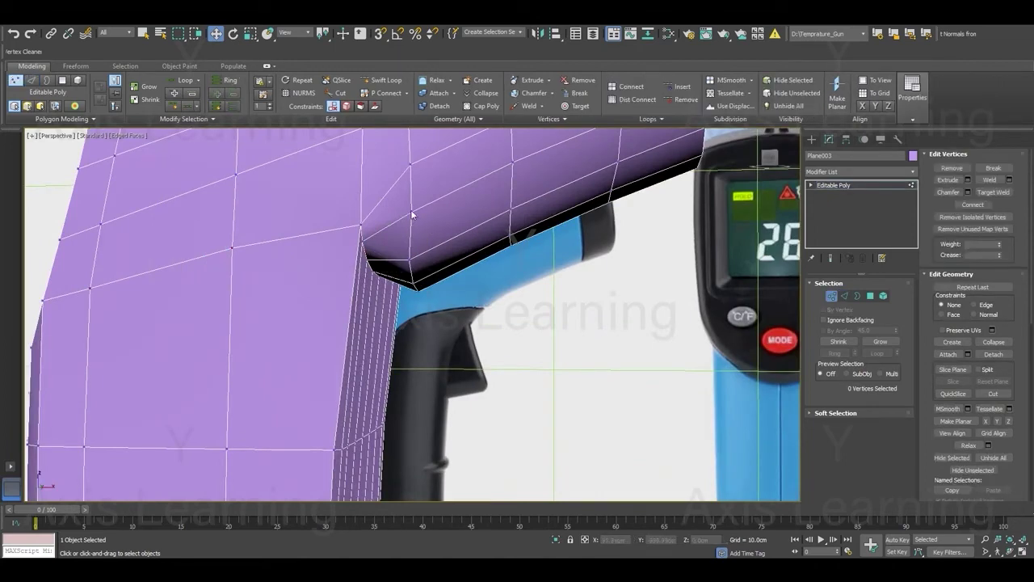
{"action": "scroll", "coordinate": [415, 210], "scroll_direction": "down", "scroll_amount": 3}
{"action": "middle_click_drag", "start_coordinate": [424, 246], "coordinate": [426, 266], "text": "alt"}
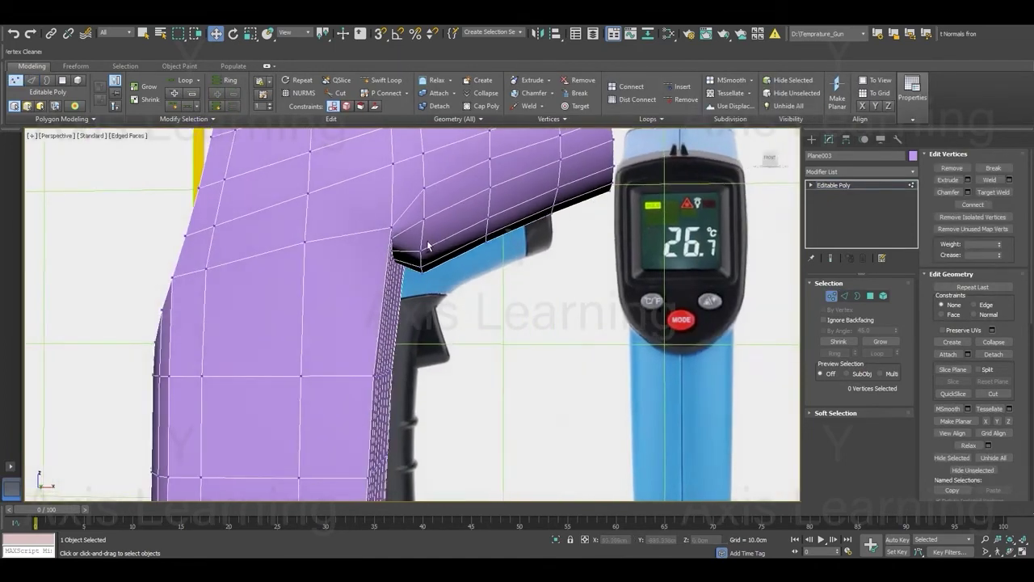
{"action": "key", "text": "2"}
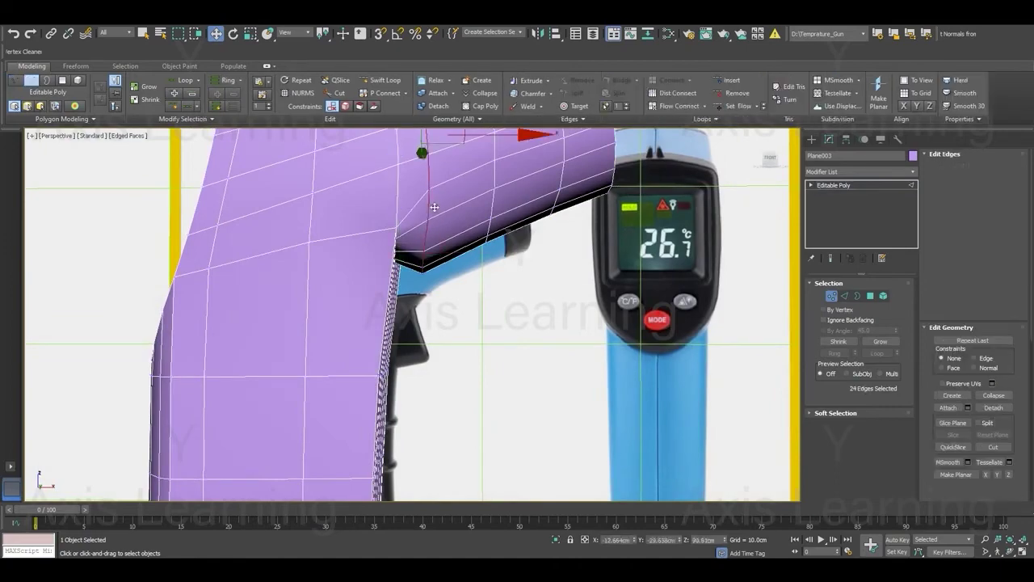
Apply Set Flow to the selected loop at the grip–barrel bend so it follows the curvature.
{"action": "mouse_move", "coordinate": [524, 244]}
{"action": "middle_mouse_down", "text": "alt"}
{"action": "mouse_move", "coordinate": [477, 245]}
{"action": "mouse_move", "coordinate": [578, 288]}
{"action": "middle_mouse_up", "text": "alt"}
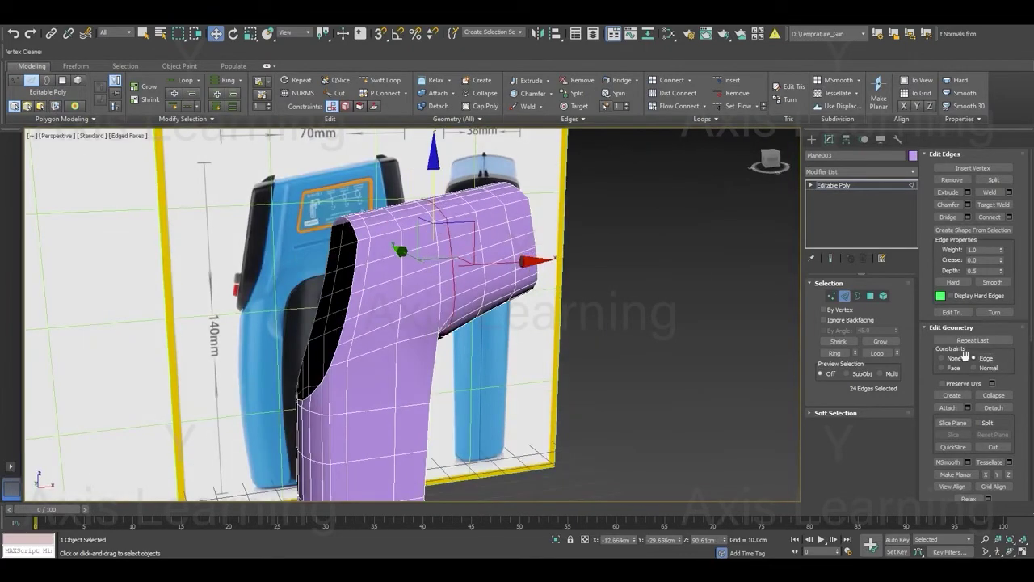
{"action": "left_click", "coordinate": [731, 108]}
{"action": "middle_click_drag", "start_coordinate": [508, 297], "coordinate": [475, 273], "text": "alt"}
{"action": "middle_click_drag", "start_coordinate": [530, 308], "coordinate": [545, 314], "text": "alt"}
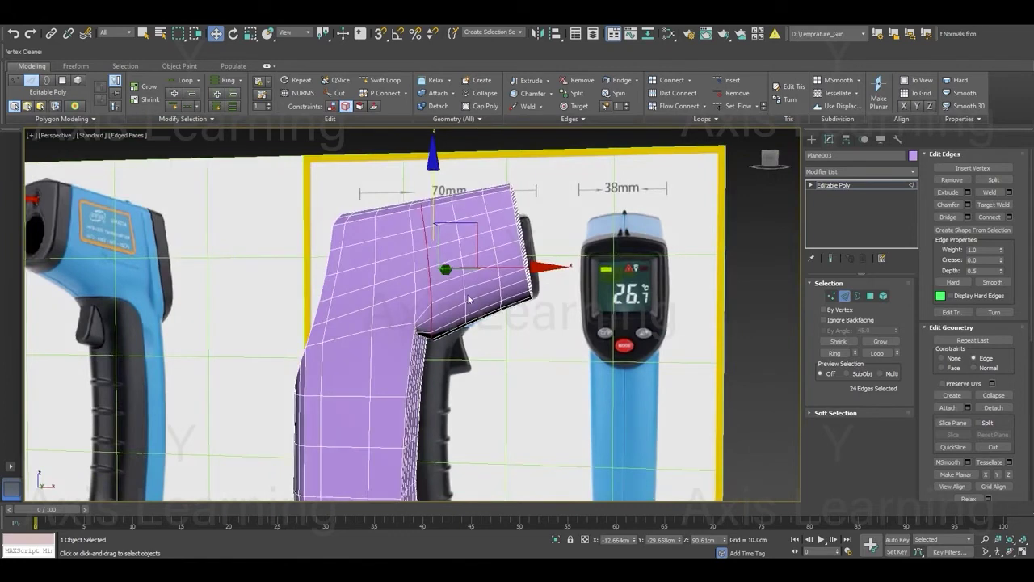
Select an edge loop across the barrel and slide it along X on the barrel top.
{"action": "left_click", "coordinate": [468, 299]}
{"action": "double_click", "coordinate": [469, 290]}
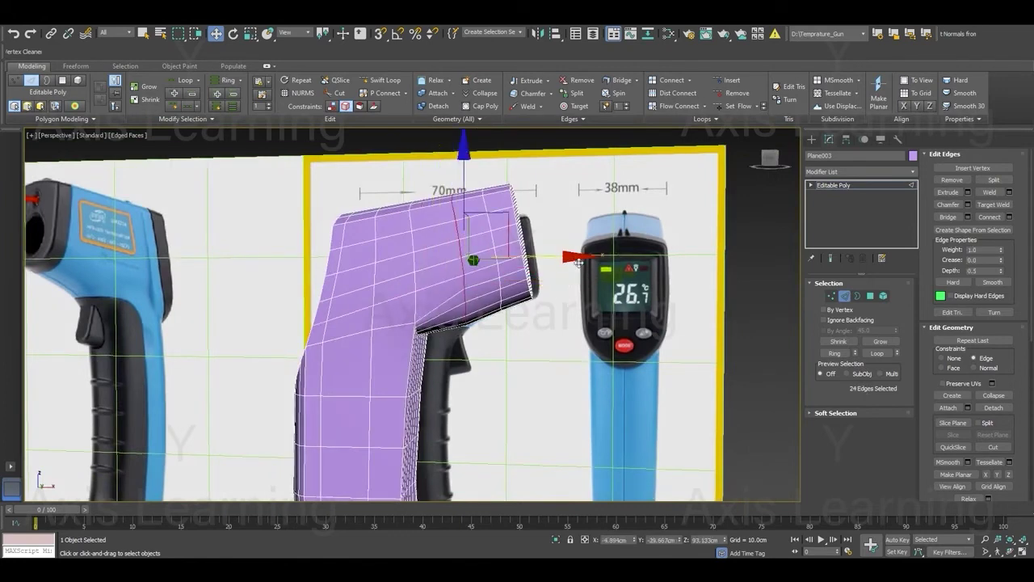
{"action": "left_click_drag", "start_coordinate": [566, 263], "coordinate": [543, 265]}
{"action": "key", "text": "ctrl+d"}
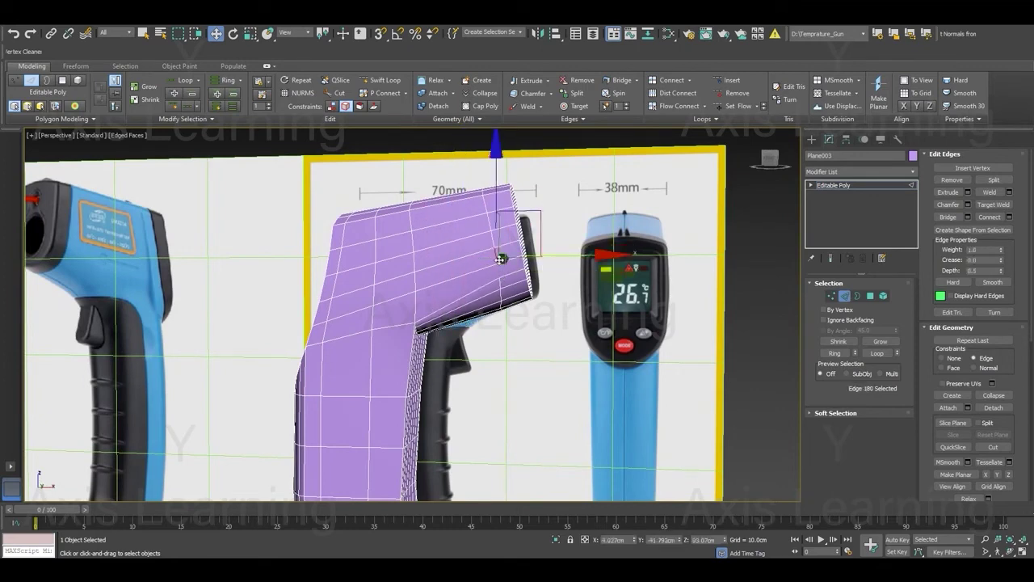
{"action": "middle_click_drag", "start_coordinate": [539, 312], "coordinate": [465, 308], "text": "alt"}
{"action": "mouse_move", "coordinate": [391, 348]}
{"action": "middle_mouse_down", "text": "alt"}
{"action": "mouse_move", "coordinate": [446, 317]}
{"action": "mouse_move", "coordinate": [450, 350]}
{"action": "mouse_move", "coordinate": [344, 315]}
{"action": "middle_mouse_up", "text": "alt"}
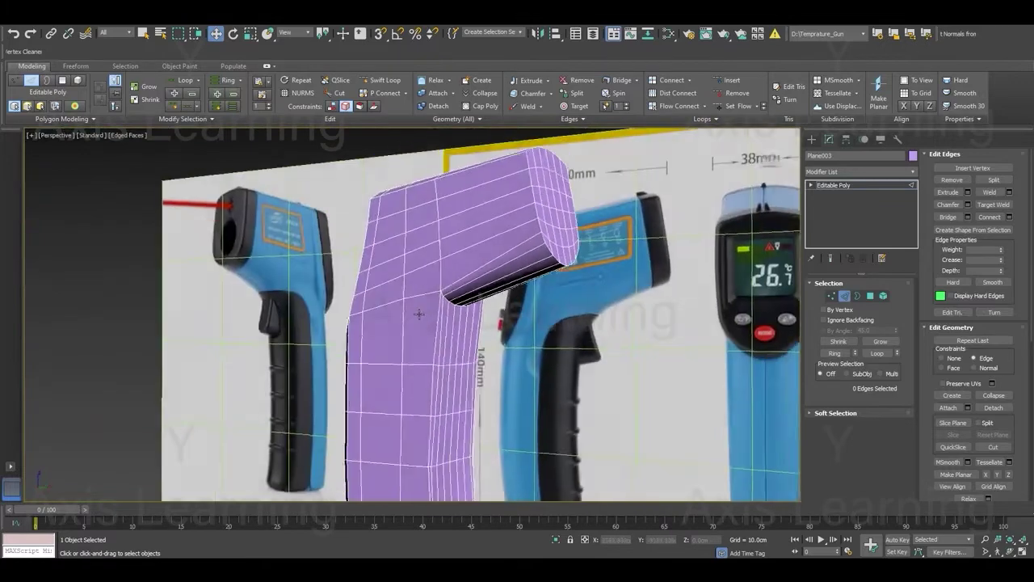
Select an edge loop around the grip and apply Set Flow three times so it curves like the reference.
{"action": "key", "text": "2"}
{"action": "double_click", "coordinate": [425, 371]}
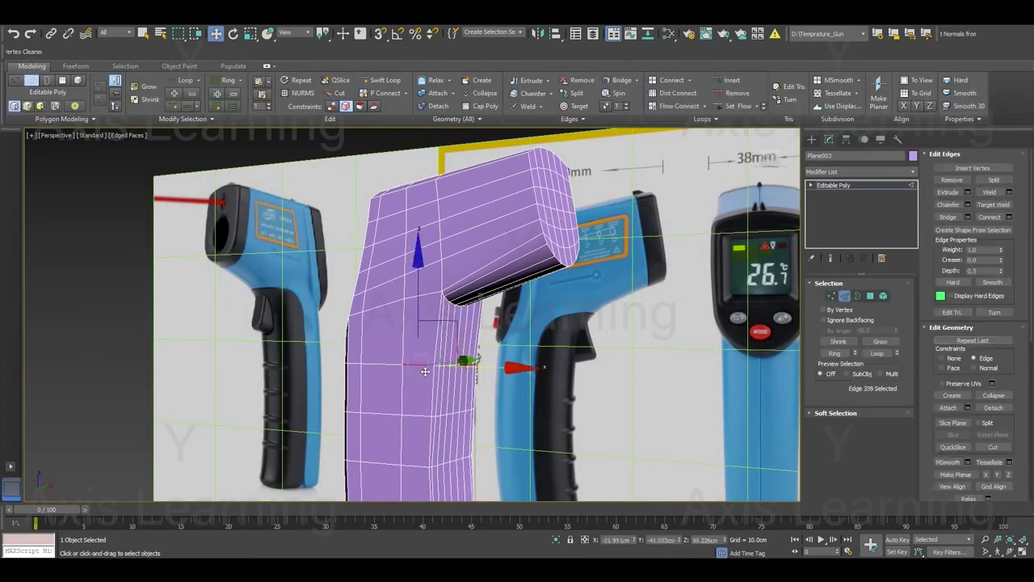
{"action": "middle_click_drag", "start_coordinate": [425, 371], "coordinate": [888, 376], "text": "alt"}
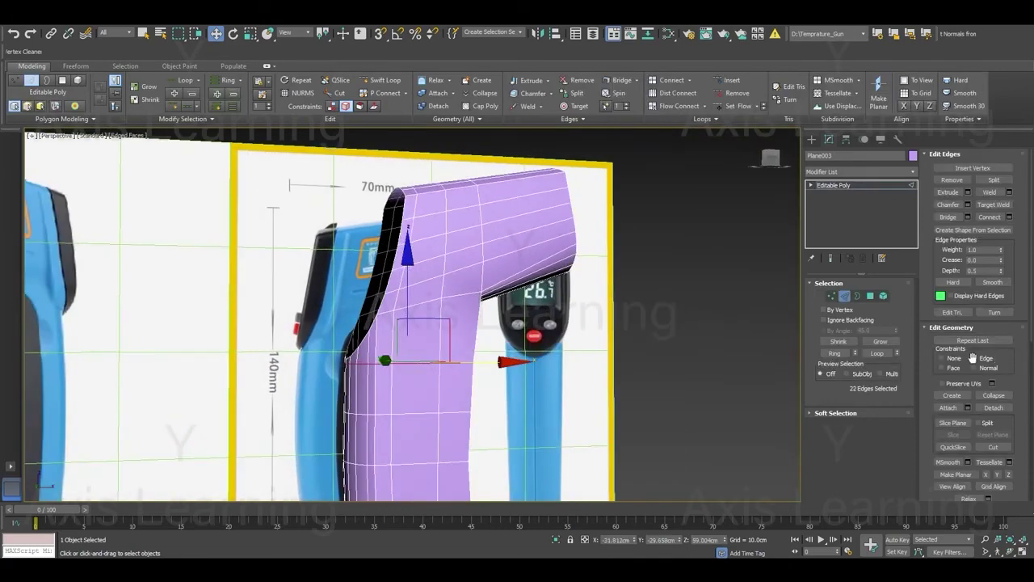
{"action": "left_click", "coordinate": [724, 108]}
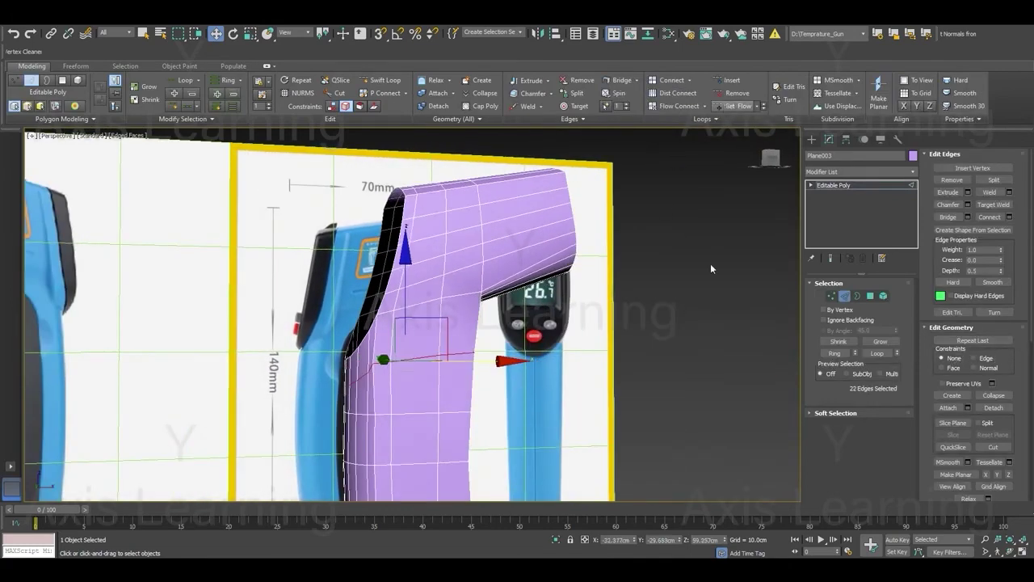
{"action": "mouse_move", "coordinate": [711, 268]}
{"action": "middle_mouse_down", "text": "alt"}
{"action": "mouse_move", "coordinate": [607, 363]}
{"action": "mouse_move", "coordinate": [533, 353]}
{"action": "mouse_move", "coordinate": [614, 356]}
{"action": "middle_mouse_up", "text": "alt"}
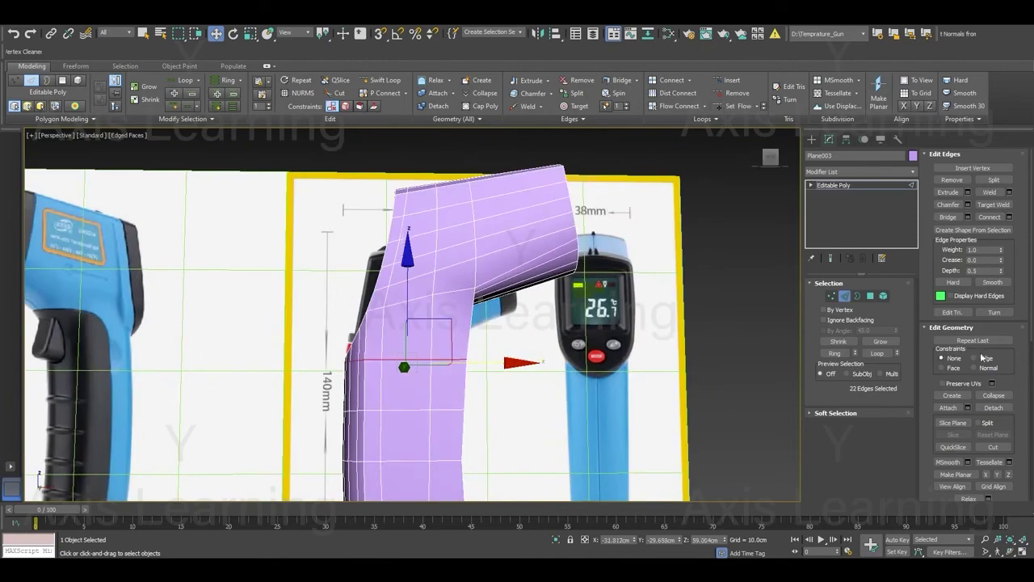
{"action": "left_click", "coordinate": [727, 106]}
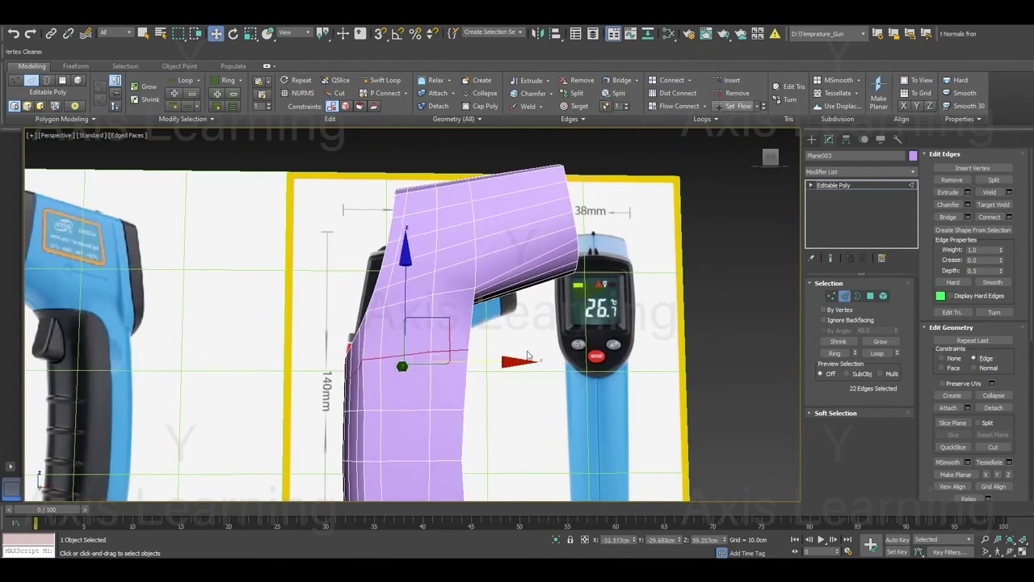
{"action": "middle_click_drag", "start_coordinate": [529, 356], "coordinate": [467, 363], "text": "alt"}
{"action": "mouse_move", "coordinate": [480, 404]}
{"action": "middle_mouse_down", "text": "alt"}
{"action": "mouse_move", "coordinate": [502, 410]}
{"action": "mouse_move", "coordinate": [431, 311]}
{"action": "middle_mouse_up", "text": "alt"}
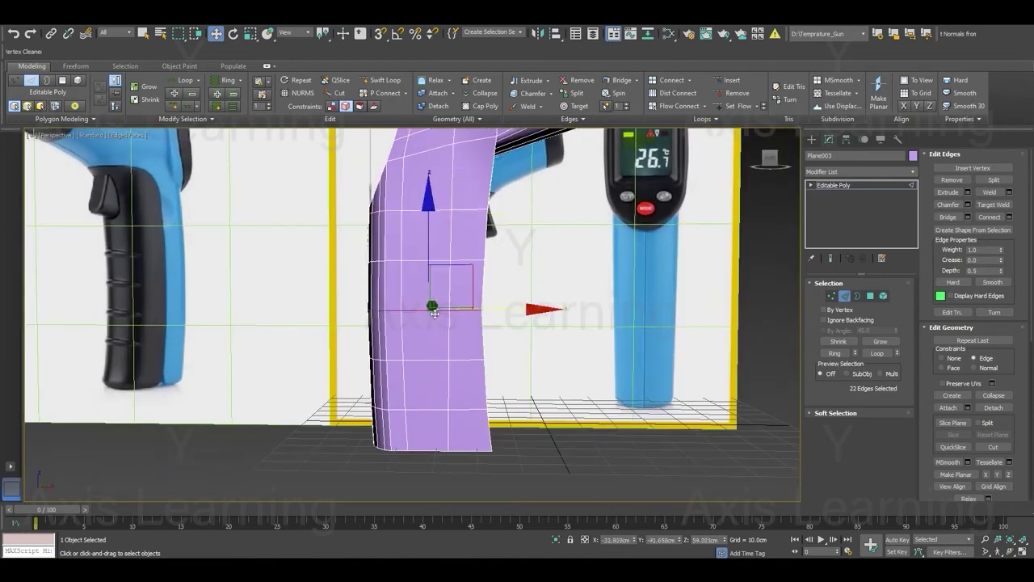
{"action": "left_click", "coordinate": [734, 106]}
{"action": "mouse_move", "coordinate": [605, 417]}
{"action": "middle_mouse_down", "text": "alt"}
{"action": "mouse_move", "coordinate": [531, 413]}
{"action": "mouse_move", "coordinate": [542, 411]}
{"action": "mouse_move", "coordinate": [446, 278]}
{"action": "mouse_move", "coordinate": [469, 293]}
{"action": "middle_mouse_up", "text": "alt"}
{"action": "scroll", "coordinate": [446, 279], "scroll_direction": "up", "scroll_amount": 3}
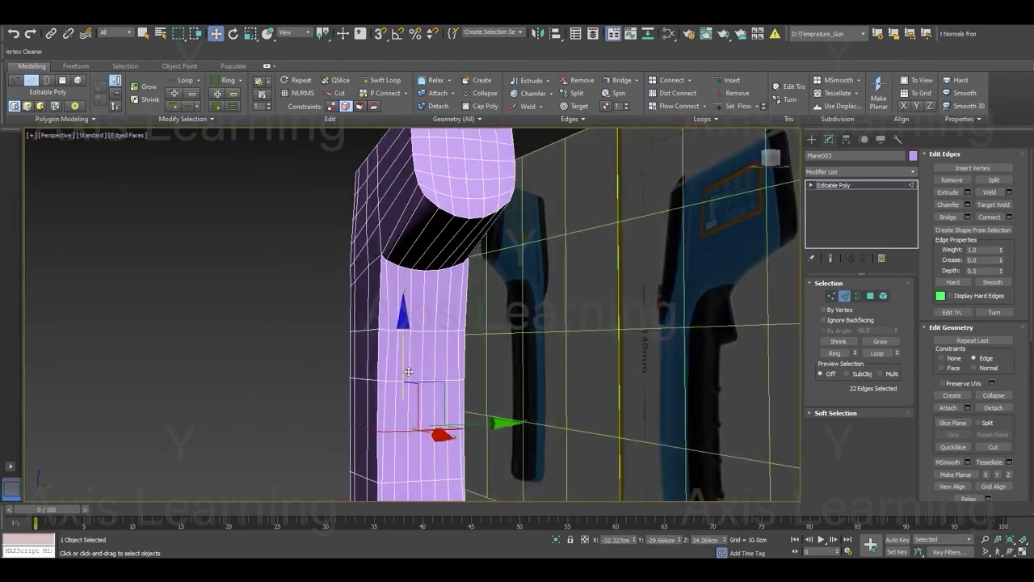
{"action": "mouse_move", "coordinate": [380, 280]}
{"action": "middle_mouse_down", "text": "alt"}
{"action": "mouse_move", "coordinate": [404, 266]}
{"action": "mouse_move", "coordinate": [455, 270]}
{"action": "mouse_move", "coordinate": [435, 231]}
{"action": "mouse_move", "coordinate": [420, 248]}
{"action": "middle_mouse_up", "text": "alt"}
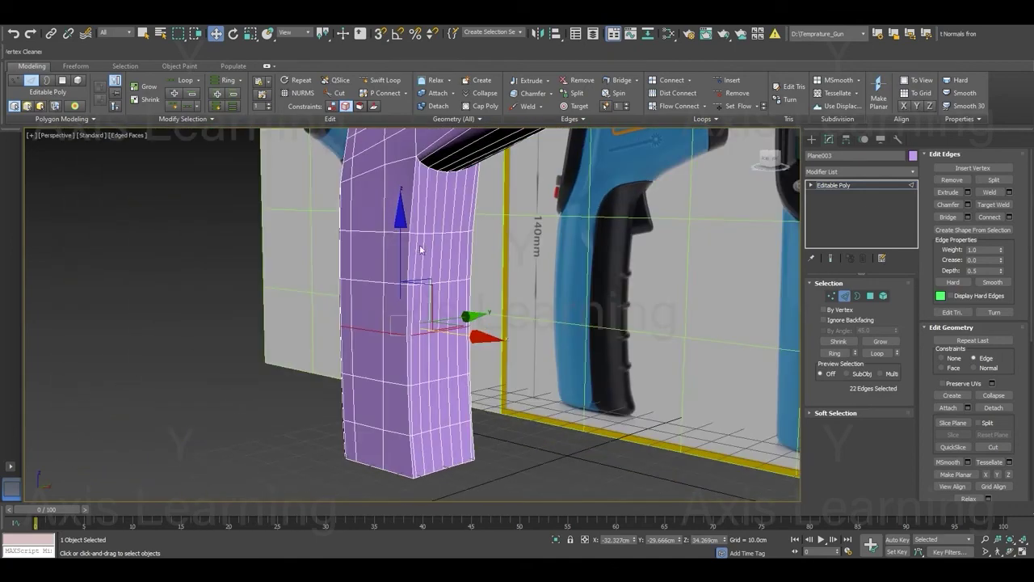
Switch to Polygon level and turn off Edged Faces with F4 to view the shaded model.
{"action": "key", "text": "r"}
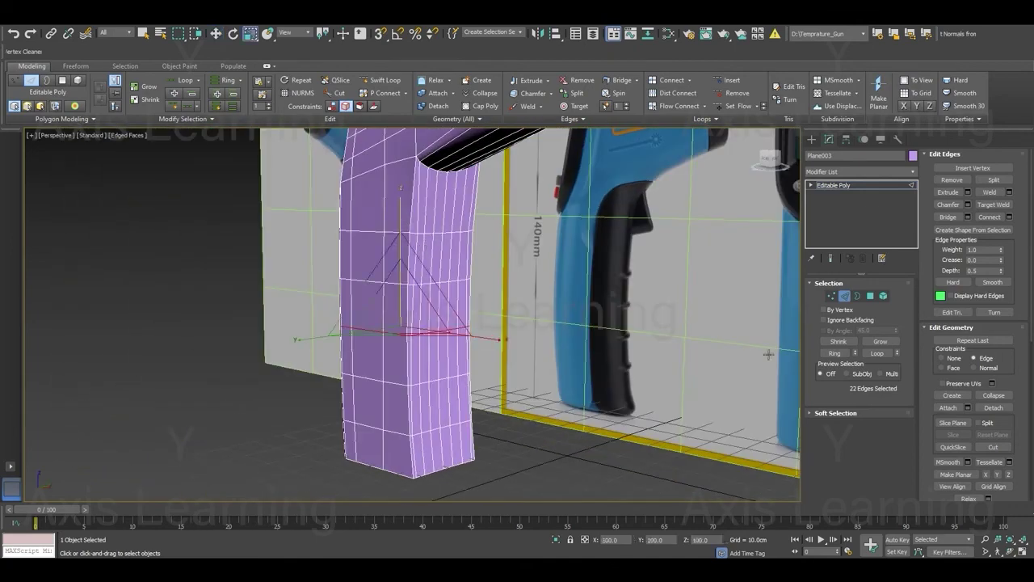
{"action": "left_click", "coordinate": [870, 298]}
{"action": "scroll", "coordinate": [419, 422], "scroll_direction": "down", "scroll_amount": 2}
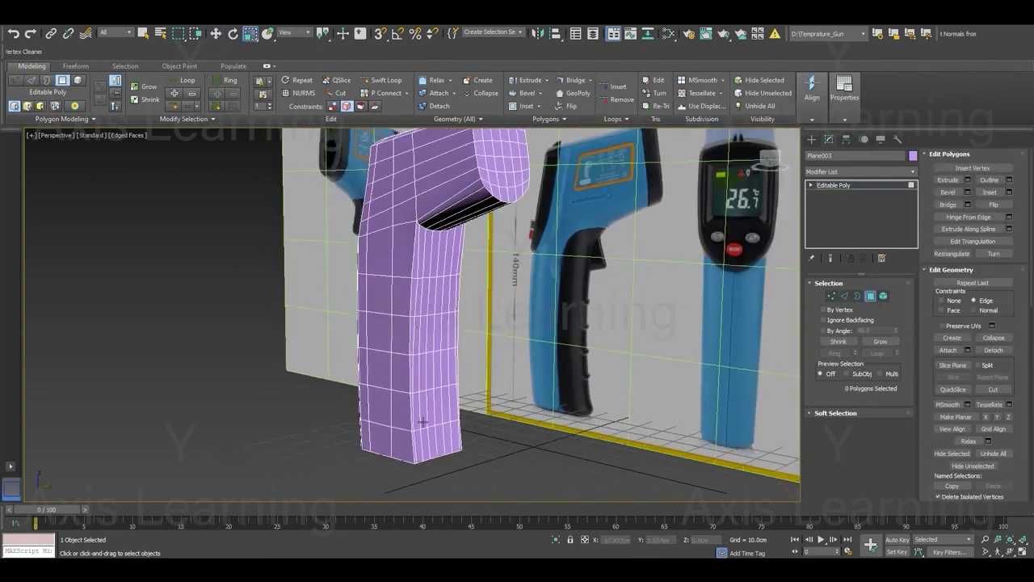
{"action": "scroll", "coordinate": [428, 428], "scroll_direction": "down", "scroll_amount": 2}
{"action": "scroll", "coordinate": [469, 444], "scroll_direction": "down", "scroll_amount": 2}
{"action": "scroll", "coordinate": [514, 460], "scroll_direction": "down", "scroll_amount": 1}
{"action": "middle_click_drag", "start_coordinate": [514, 456], "coordinate": [514, 455], "text": "alt"}
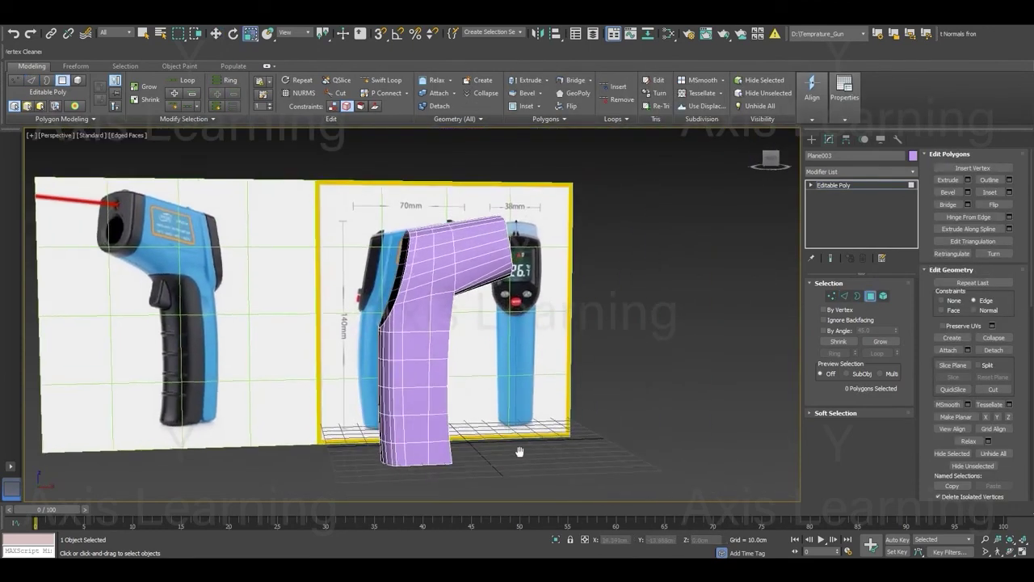
{"action": "key", "text": "F4"}
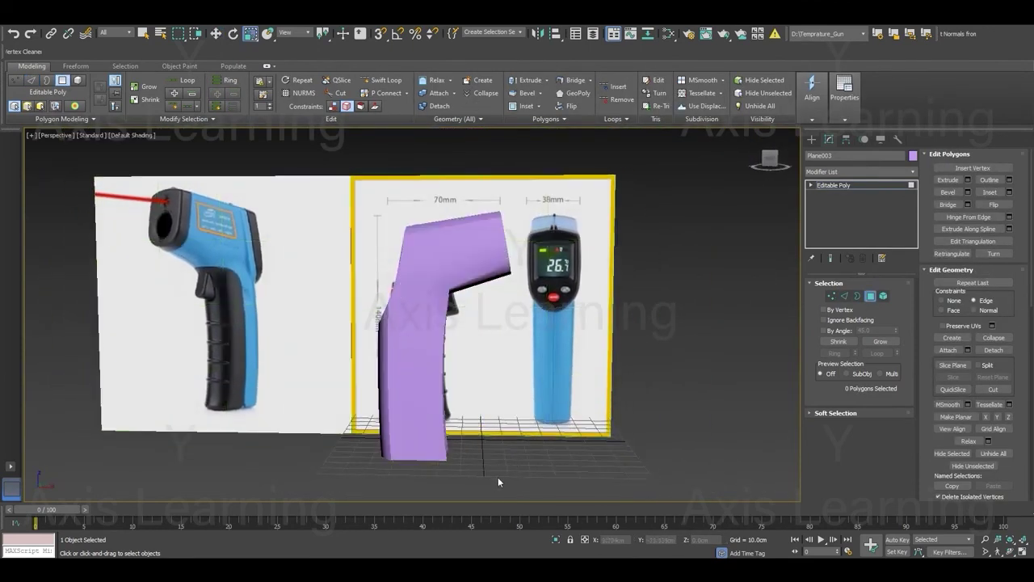
{"action": "mouse_move", "coordinate": [512, 471]}
{"action": "middle_mouse_down", "text": "alt"}
{"action": "mouse_move", "coordinate": [531, 471]}
{"action": "mouse_move", "coordinate": [520, 466]}
{"action": "middle_mouse_up", "text": "alt"}
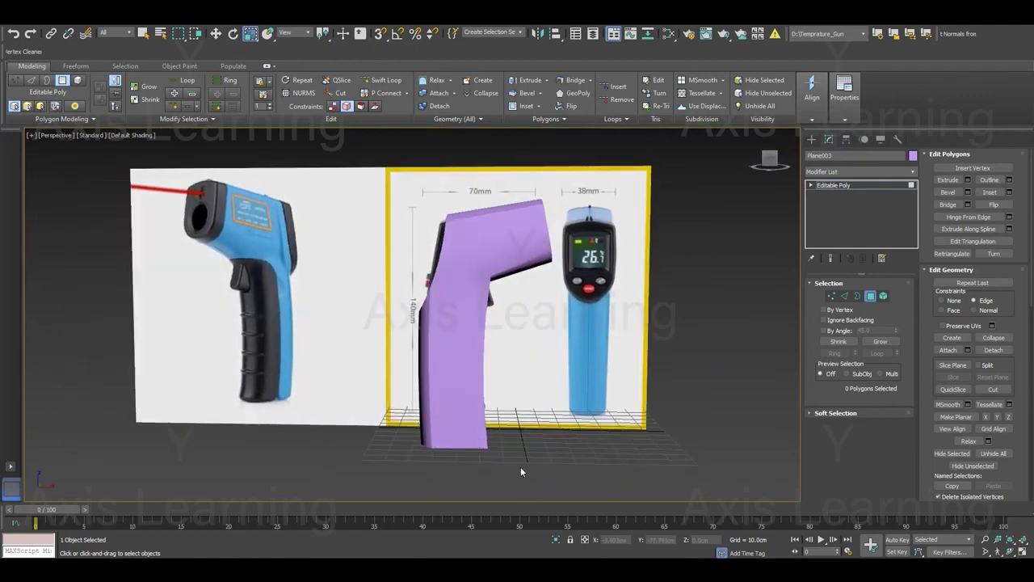